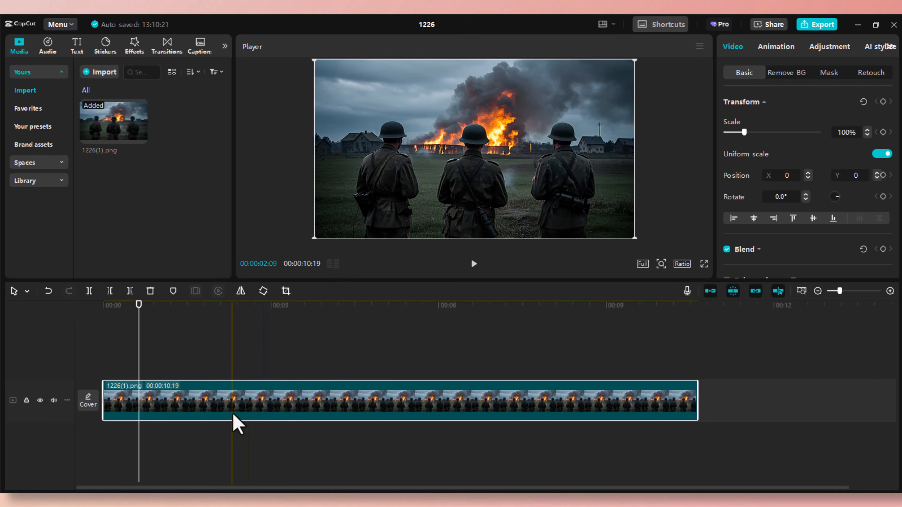
Step: Duplicate the 1226(1).png clip onto the track above and apply auto background removal to the upper copy
{"action": "left_click_drag", "start_coordinate": [233, 415], "coordinate": [223, 356]}
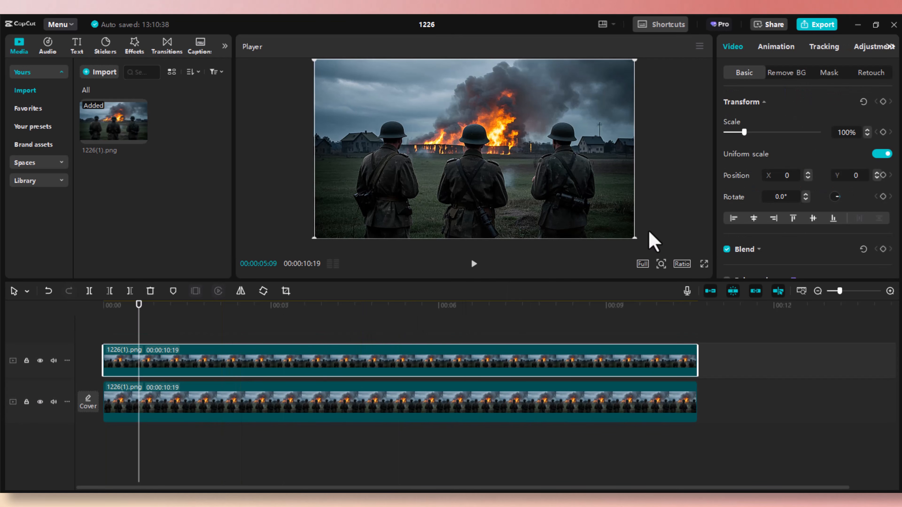
{"action": "left_click", "coordinate": [784, 74]}
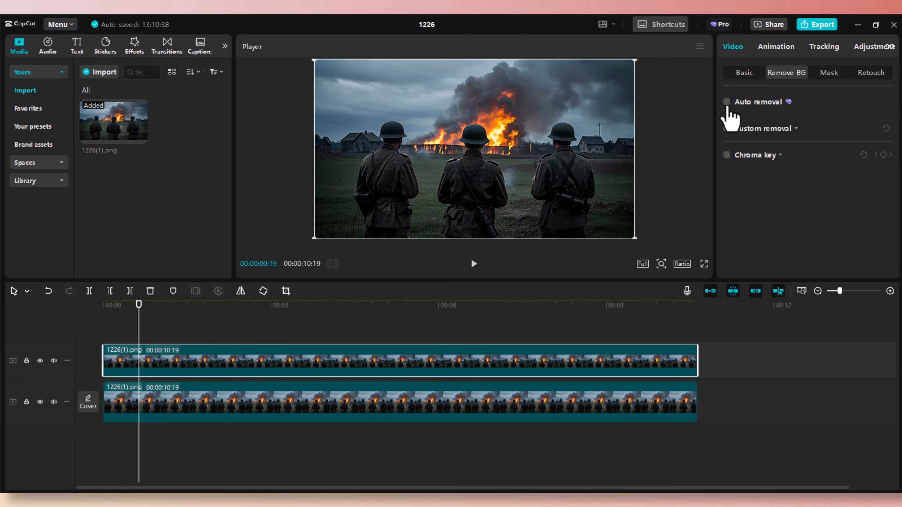
{"action": "left_click", "coordinate": [726, 105]}
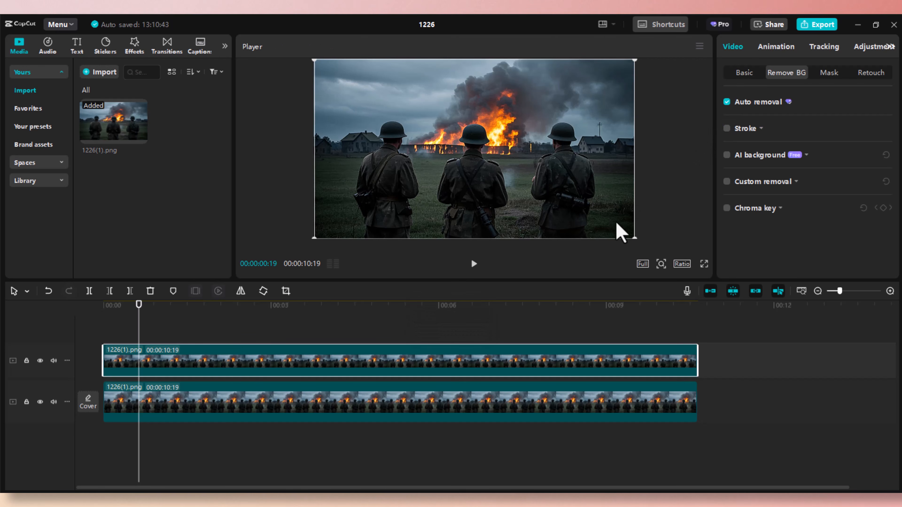
Step: Shift the upper clip along its track to check the soldiers' cutout, and return it to the timeline start
{"action": "left_click_drag", "start_coordinate": [327, 314], "coordinate": [380, 305]}
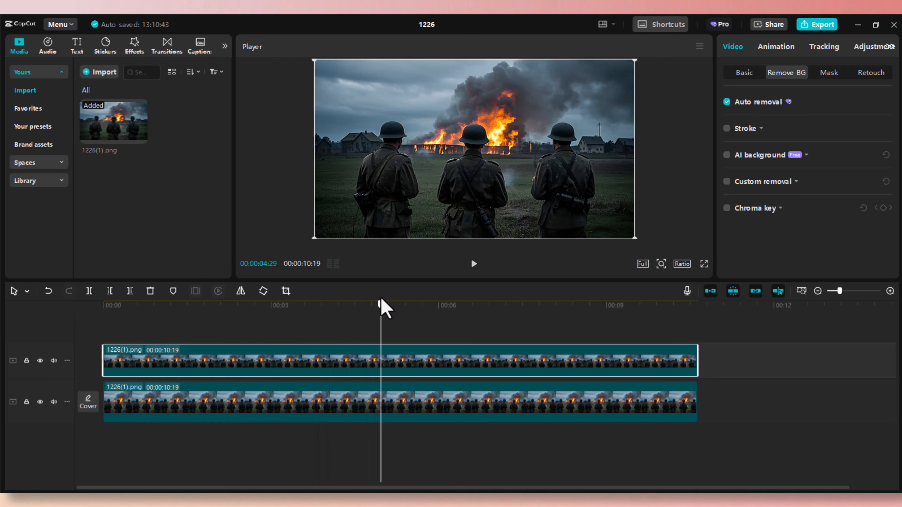
{"action": "left_click_drag", "start_coordinate": [346, 371], "coordinate": [497, 369]}
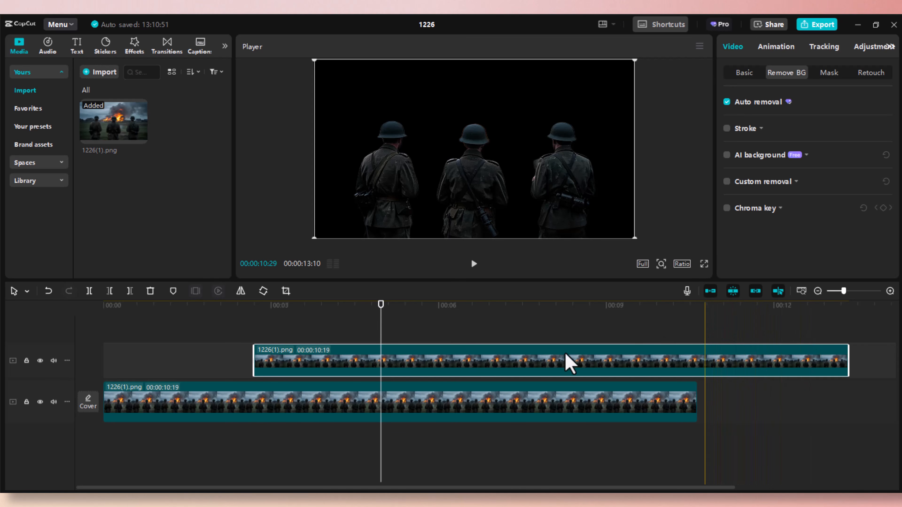
{"action": "left_click_drag", "start_coordinate": [350, 360], "coordinate": [194, 362]}
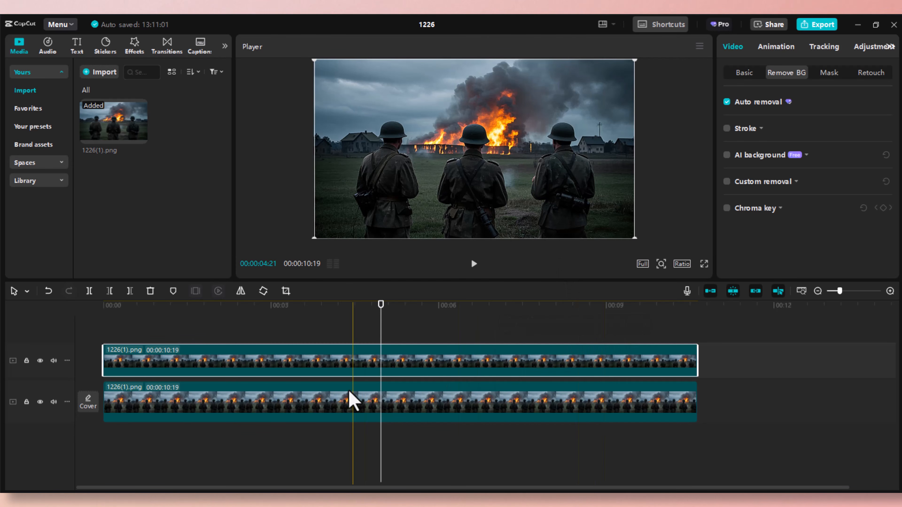
Step: Remove the three soldiers from the lower clip with AI remove, brushing over each one at size 20
{"action": "left_click", "coordinate": [298, 405]}
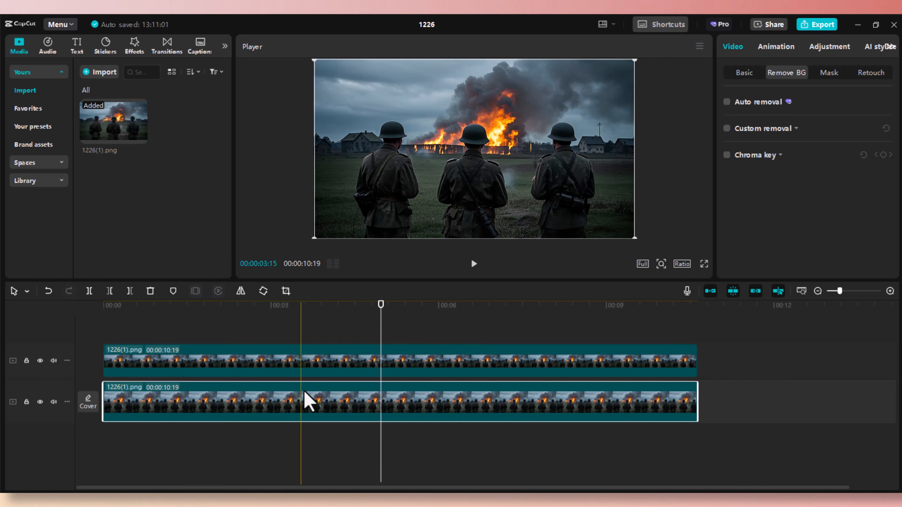
{"action": "left_click", "coordinate": [744, 74]}
{"action": "scroll", "coordinate": [763, 170], "scroll_direction": "down", "scroll_amount": 6}
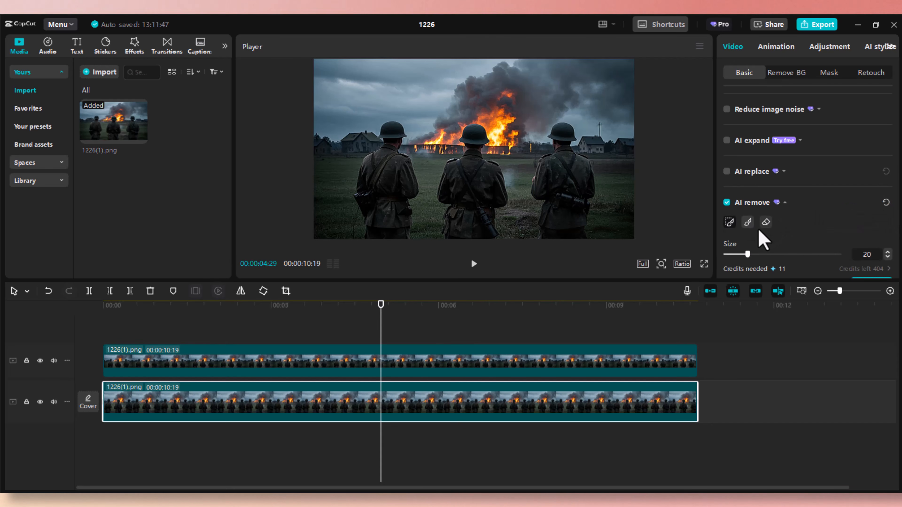
{"action": "left_click", "coordinate": [748, 223]}
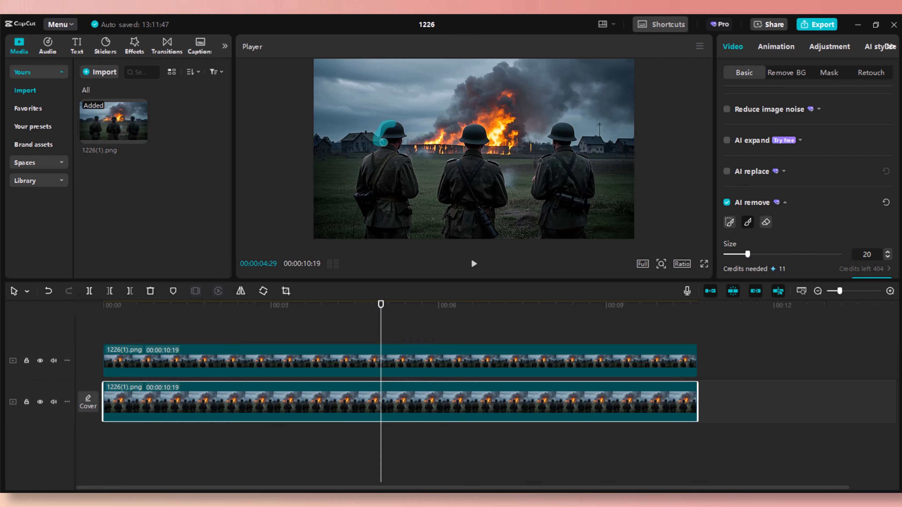
{"action": "mouse_move", "coordinate": [383, 141]}
{"action": "left_mouse_down"}
{"action": "mouse_move", "coordinate": [358, 200]}
{"action": "mouse_move", "coordinate": [414, 197]}
{"action": "mouse_move", "coordinate": [382, 193]}
{"action": "mouse_move", "coordinate": [381, 221]}
{"action": "mouse_move", "coordinate": [396, 144]}
{"action": "mouse_move", "coordinate": [398, 185]}
{"action": "left_mouse_up"}
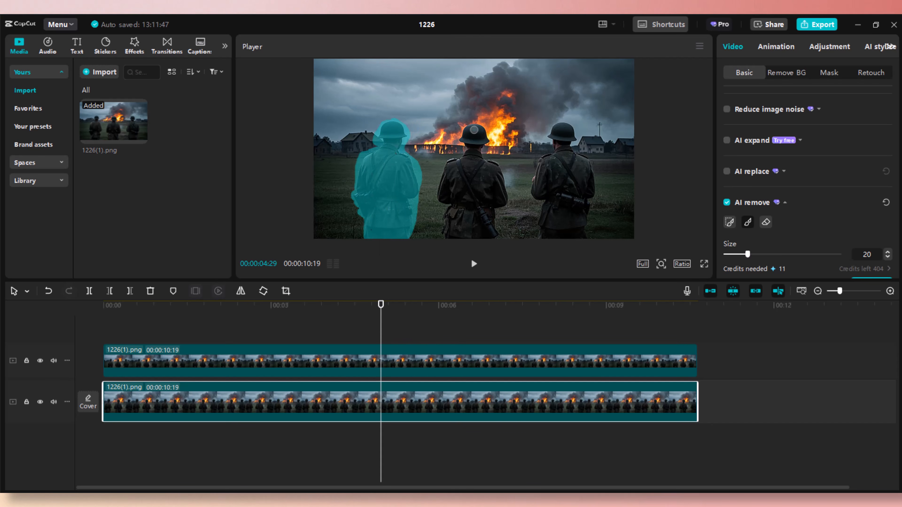
{"action": "mouse_move", "coordinate": [474, 130]}
{"action": "left_mouse_down"}
{"action": "mouse_move", "coordinate": [445, 210]}
{"action": "mouse_move", "coordinate": [495, 165]}
{"action": "mouse_move", "coordinate": [475, 139]}
{"action": "mouse_move", "coordinate": [447, 196]}
{"action": "mouse_move", "coordinate": [485, 182]}
{"action": "mouse_move", "coordinate": [460, 166]}
{"action": "mouse_move", "coordinate": [484, 208]}
{"action": "left_mouse_up"}
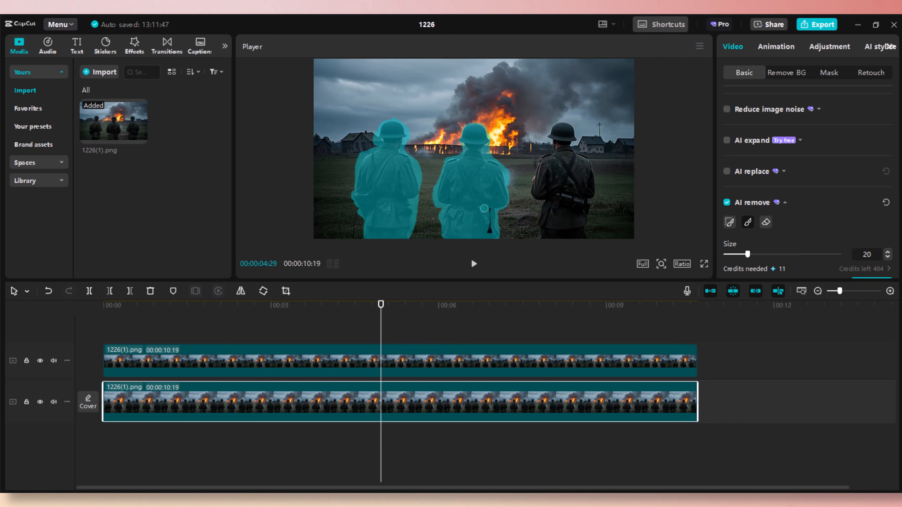
{"action": "mouse_move", "coordinate": [559, 129]}
{"action": "left_mouse_down"}
{"action": "mouse_move", "coordinate": [583, 230]}
{"action": "mouse_move", "coordinate": [558, 133]}
{"action": "mouse_move", "coordinate": [550, 192]}
{"action": "mouse_move", "coordinate": [548, 153]}
{"action": "mouse_move", "coordinate": [575, 235]}
{"action": "mouse_move", "coordinate": [560, 203]}
{"action": "left_mouse_up"}
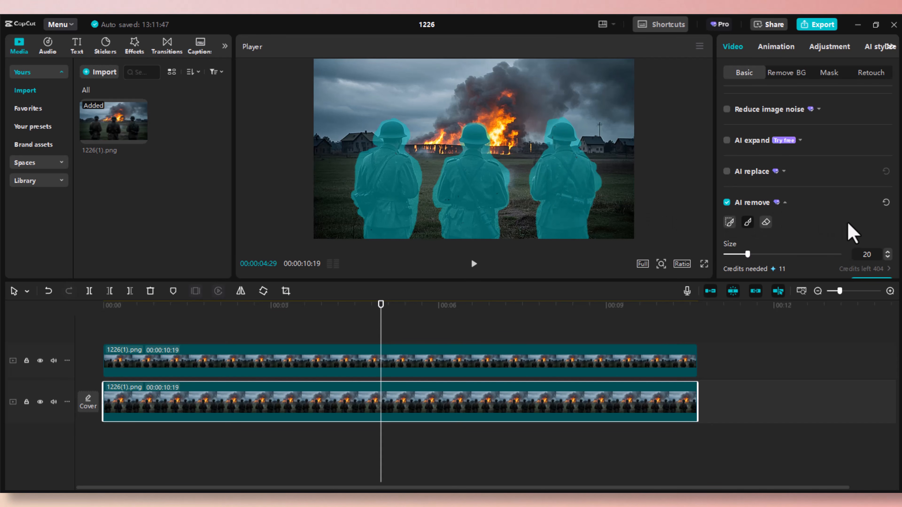
{"action": "scroll", "coordinate": [870, 223], "scroll_direction": "down", "scroll_amount": 1}
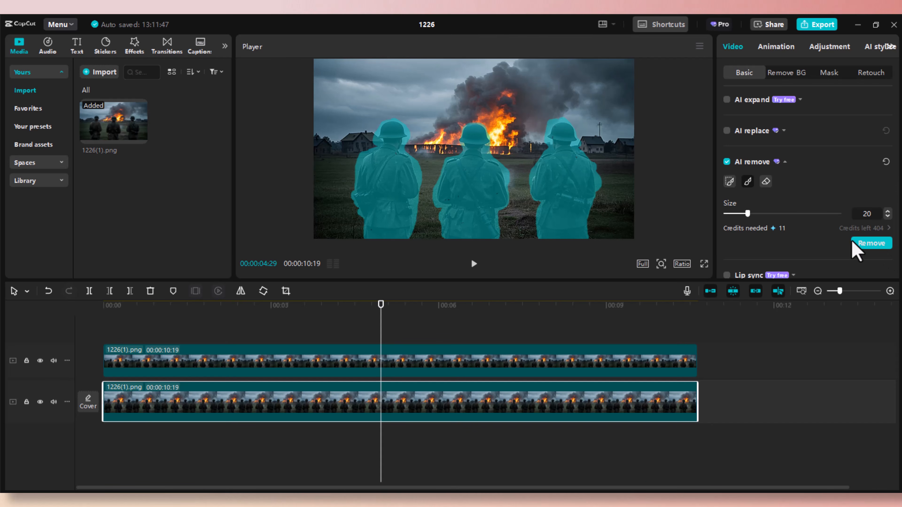
{"action": "left_click", "coordinate": [872, 245]}
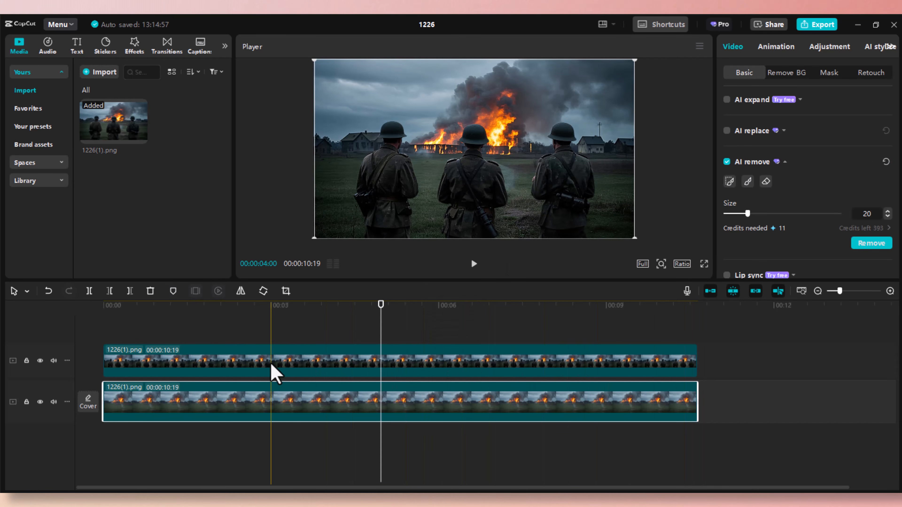
Step: Move the upper clip aside to inspect the lower clip without the soldiers, and align it with the timeline start again
{"action": "left_click_drag", "start_coordinate": [348, 370], "coordinate": [469, 364]}
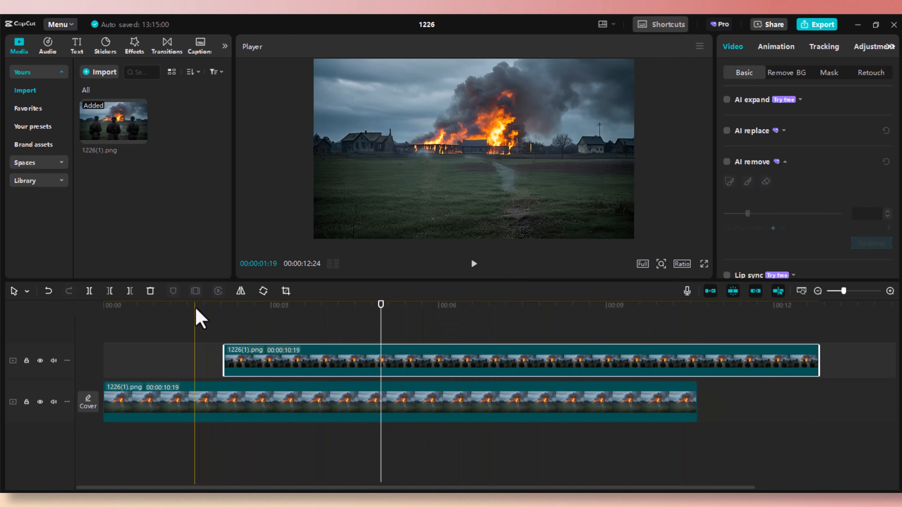
{"action": "left_click_drag", "start_coordinate": [196, 310], "coordinate": [169, 305]}
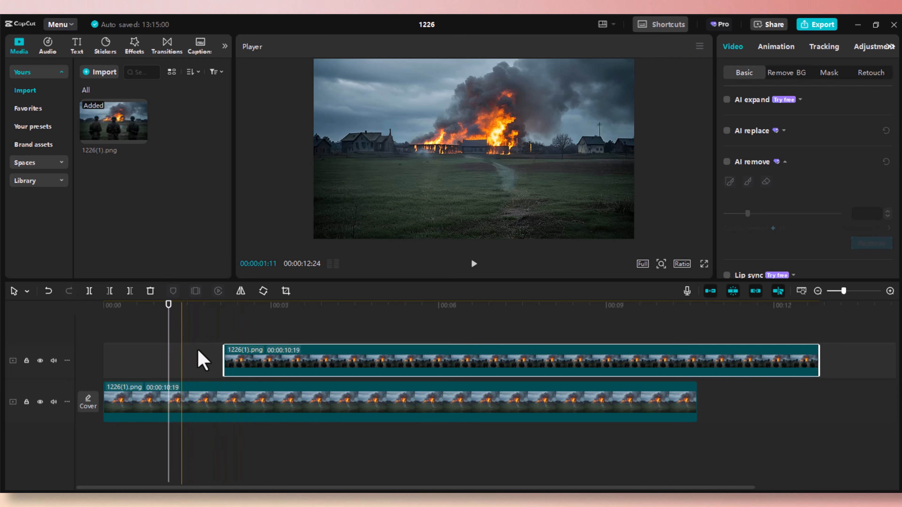
{"action": "left_click_drag", "start_coordinate": [278, 363], "coordinate": [144, 358]}
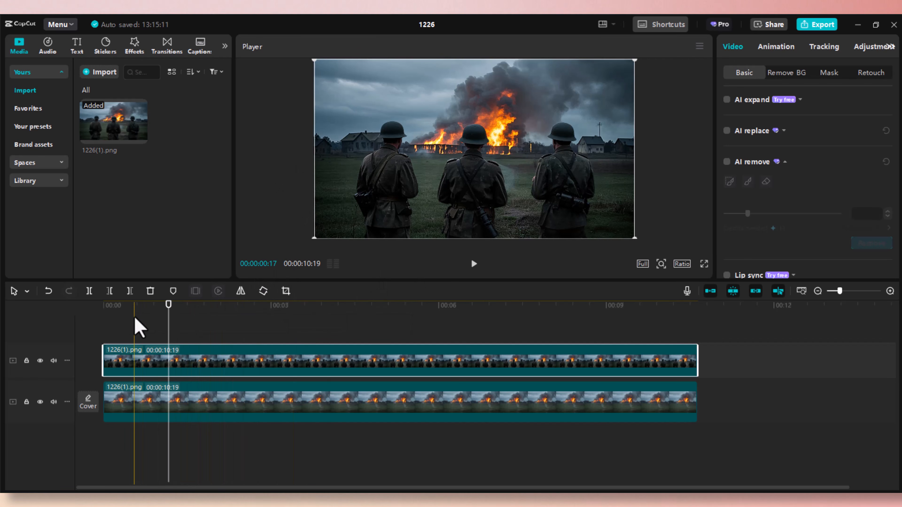
Step: Animate the upper clip with transform keyframes, scaling from 140% at its start to 100% at its end
{"action": "left_click", "coordinate": [106, 323]}
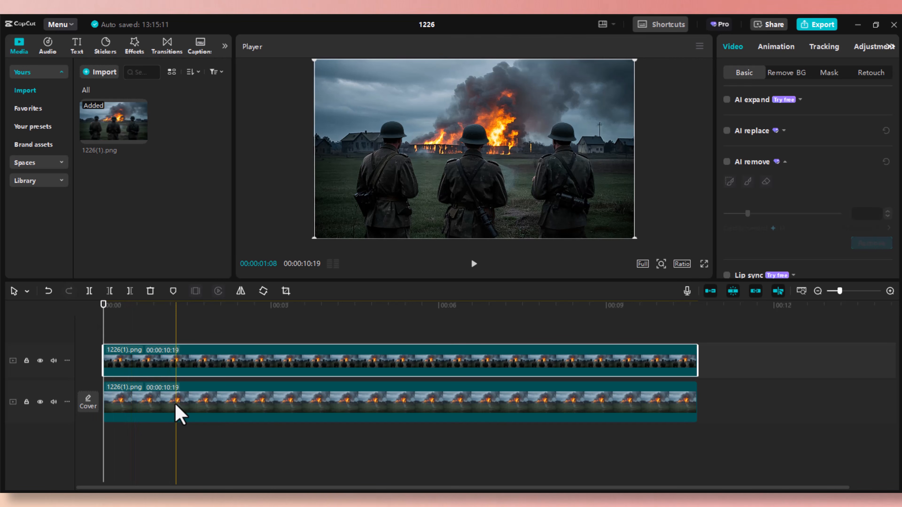
{"action": "left_click", "coordinate": [151, 412]}
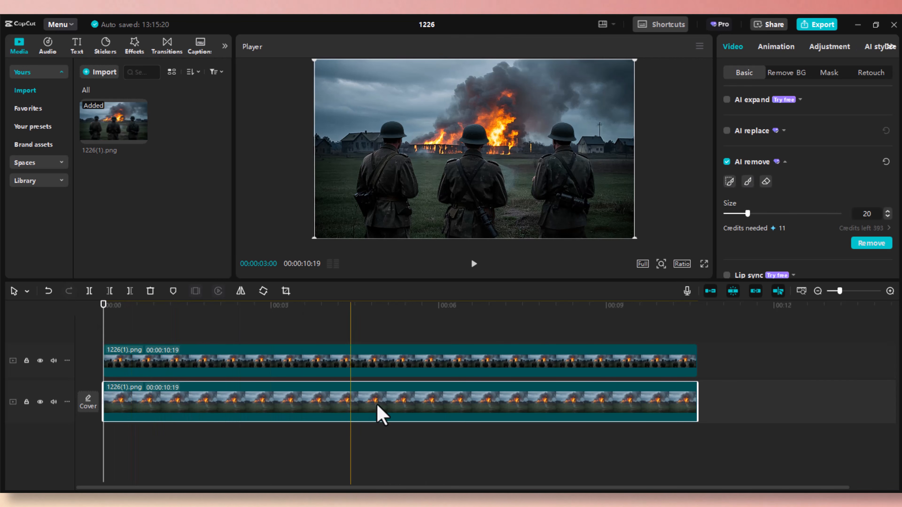
{"action": "left_click", "coordinate": [685, 360]}
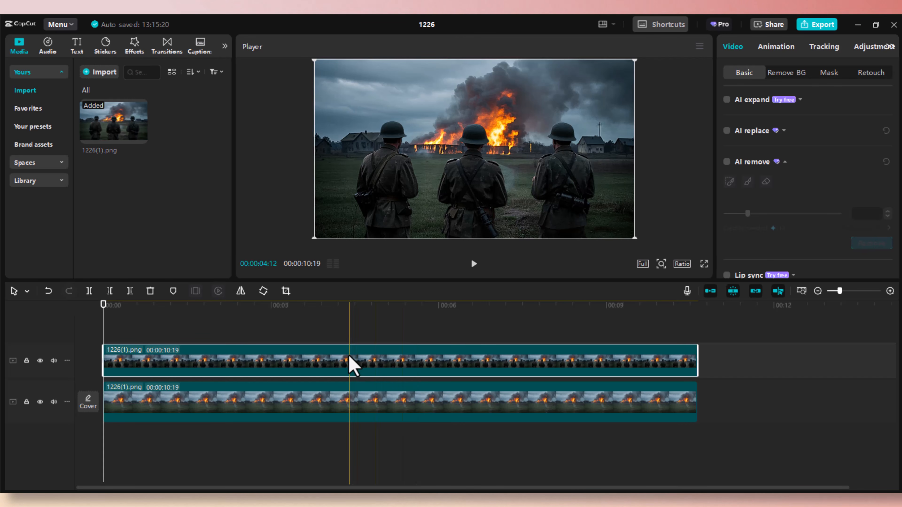
{"action": "scroll", "coordinate": [809, 171], "scroll_direction": "up", "scroll_amount": 3}
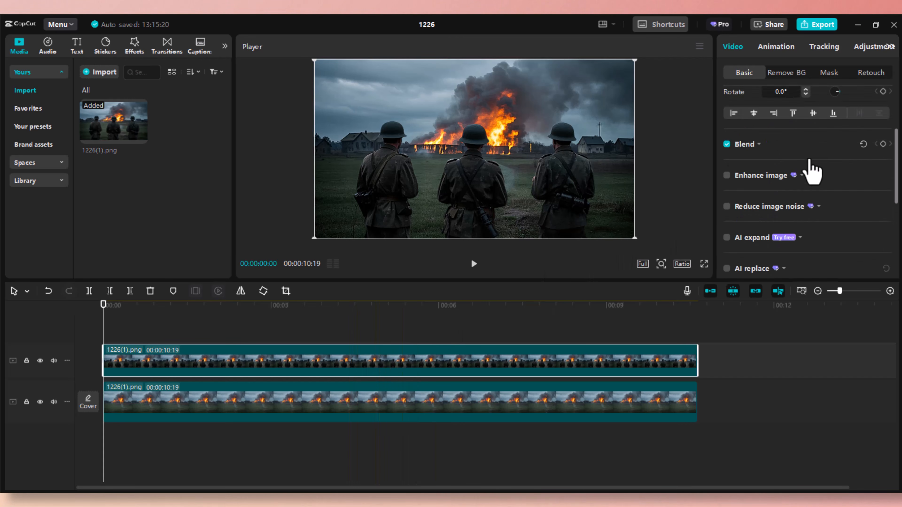
{"action": "scroll", "coordinate": [811, 172], "scroll_direction": "up", "scroll_amount": 3}
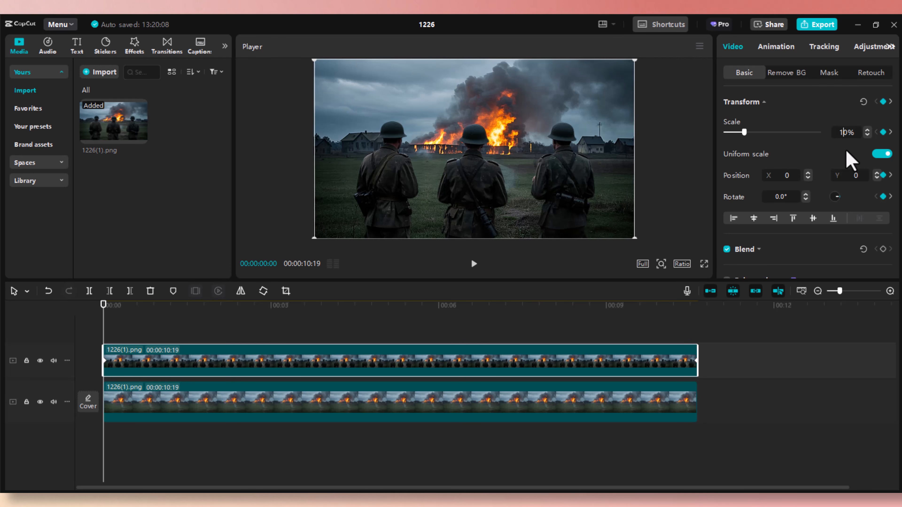
{"action": "key", "text": "Return"}
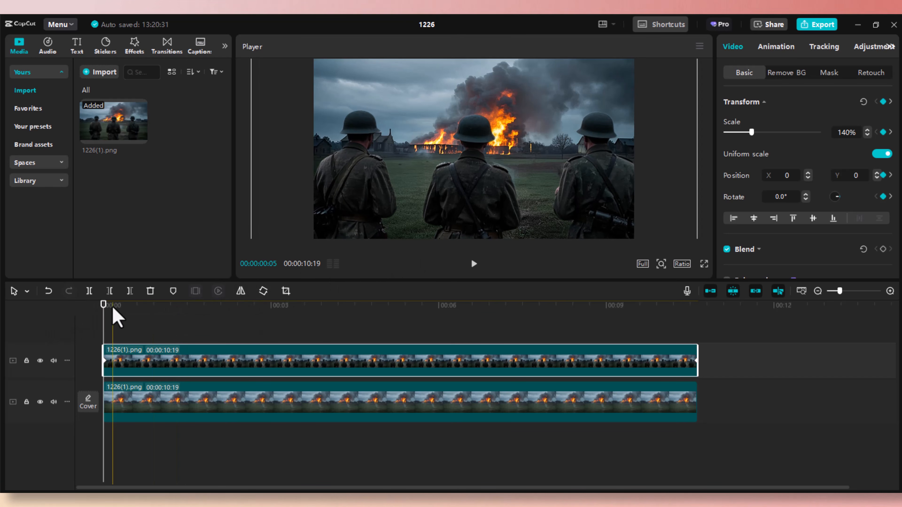
{"action": "left_click_drag", "start_coordinate": [104, 306], "coordinate": [695, 330]}
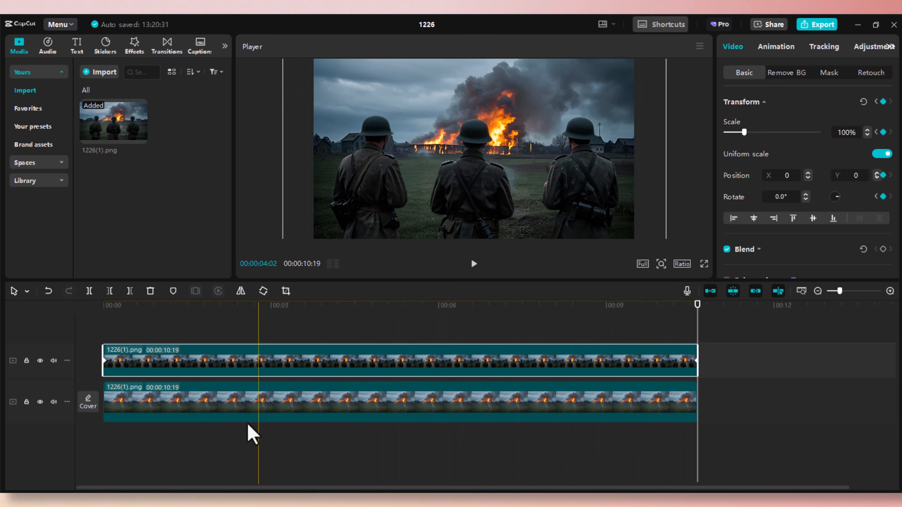
Step: Animate the lower clip with transform keyframes, scaling from 100% at its start to 120% at its end
{"action": "left_click", "coordinate": [226, 417]}
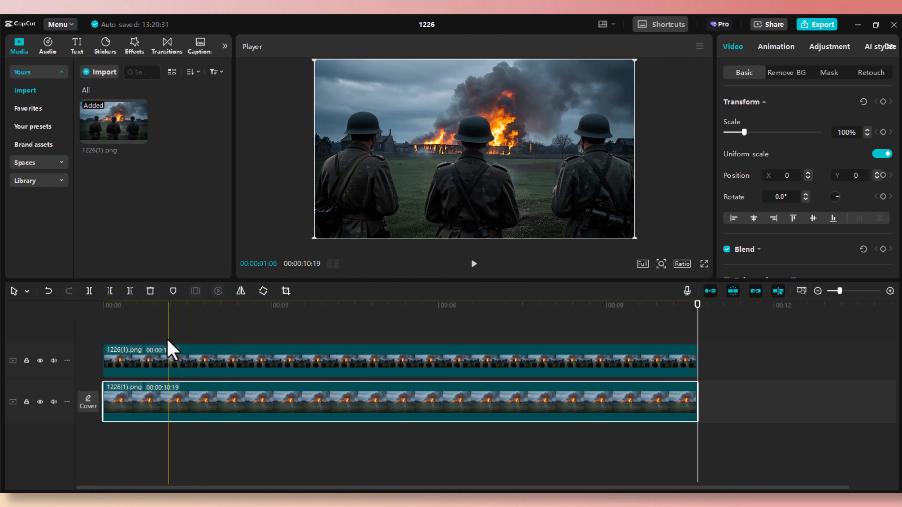
{"action": "left_click_drag", "start_coordinate": [171, 312], "coordinate": [97, 310]}
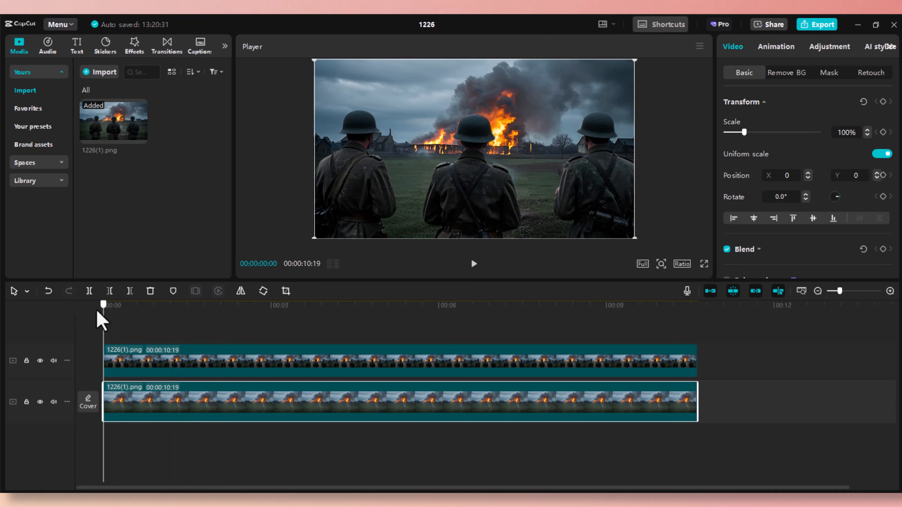
{"action": "left_click", "coordinate": [882, 101]}
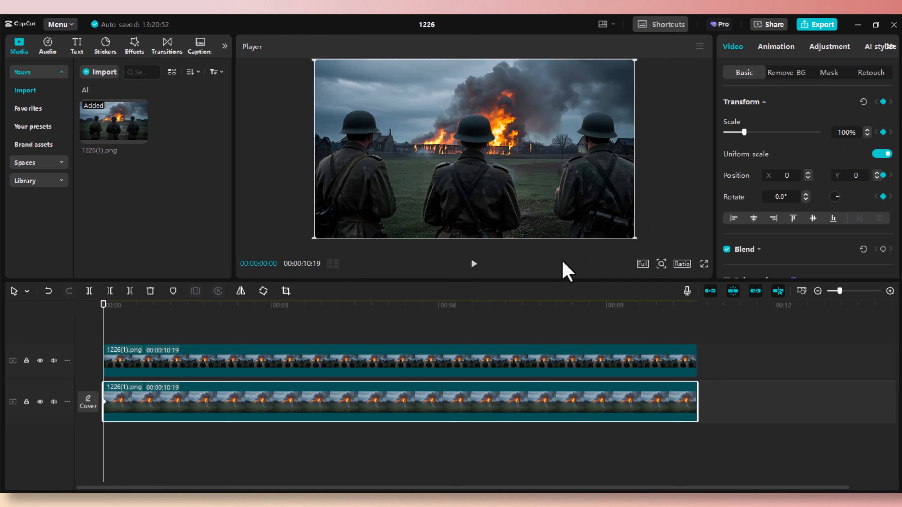
{"action": "left_click", "coordinate": [439, 315]}
{"action": "left_click", "coordinate": [559, 315]}
{"action": "left_click_drag", "start_coordinate": [620, 332], "coordinate": [697, 337]}
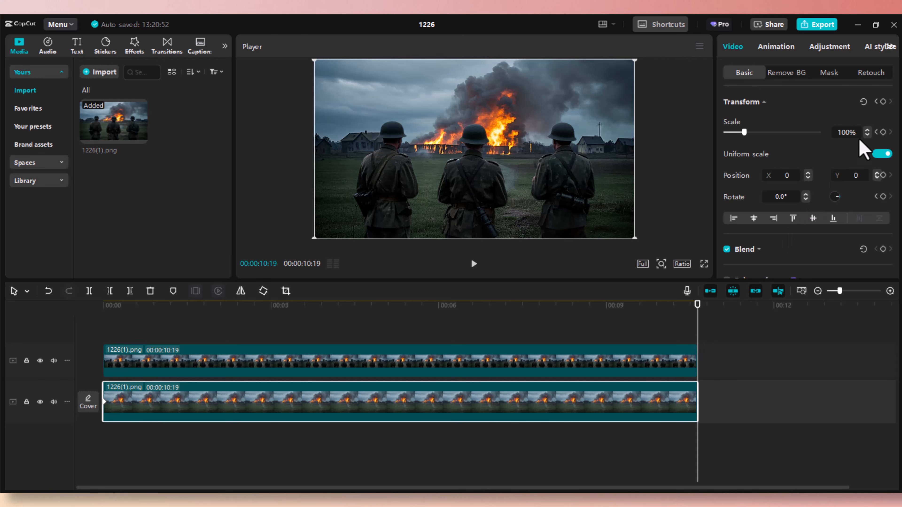
{"action": "left_click", "coordinate": [883, 102]}
{"action": "key", "text": "Return"}
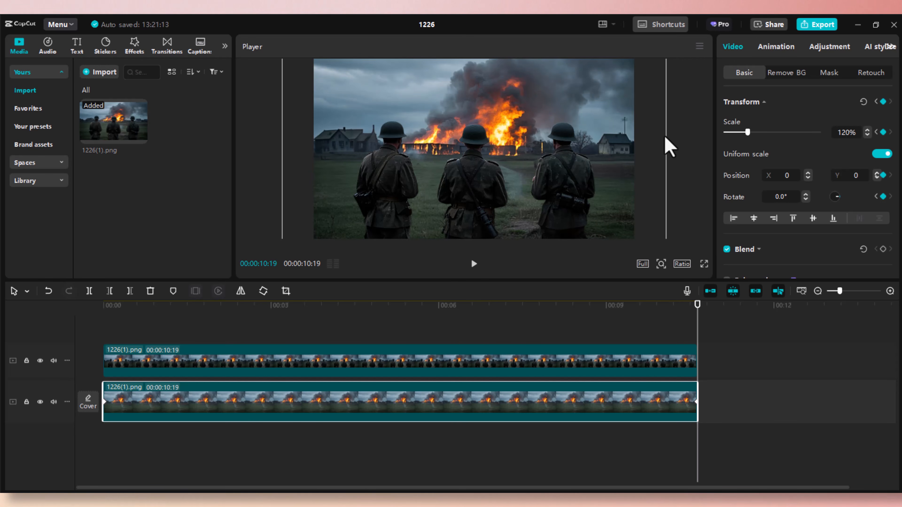
Step: Play the timeline from the start to preview the opposing zooms of the soldiers and background
{"action": "left_click", "coordinate": [204, 306]}
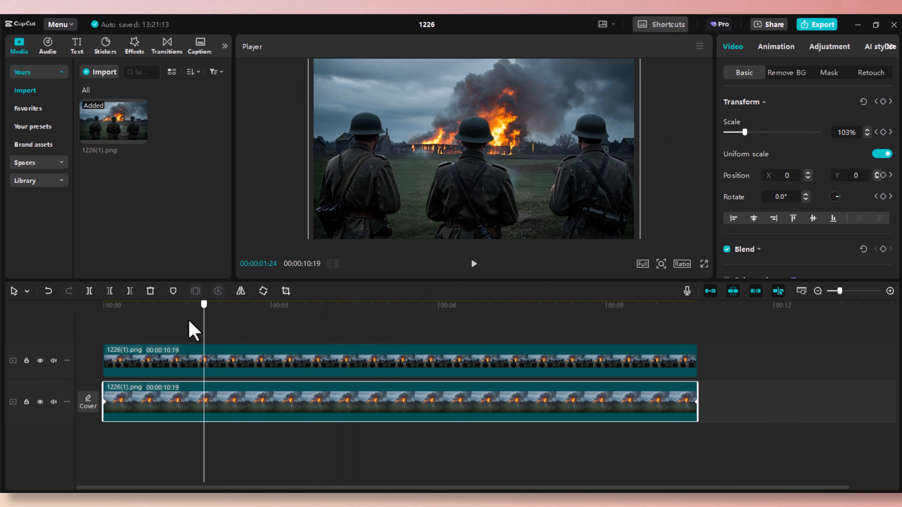
{"action": "left_click_drag", "start_coordinate": [194, 331], "coordinate": [102, 383]}
{"action": "key", "text": "space"}
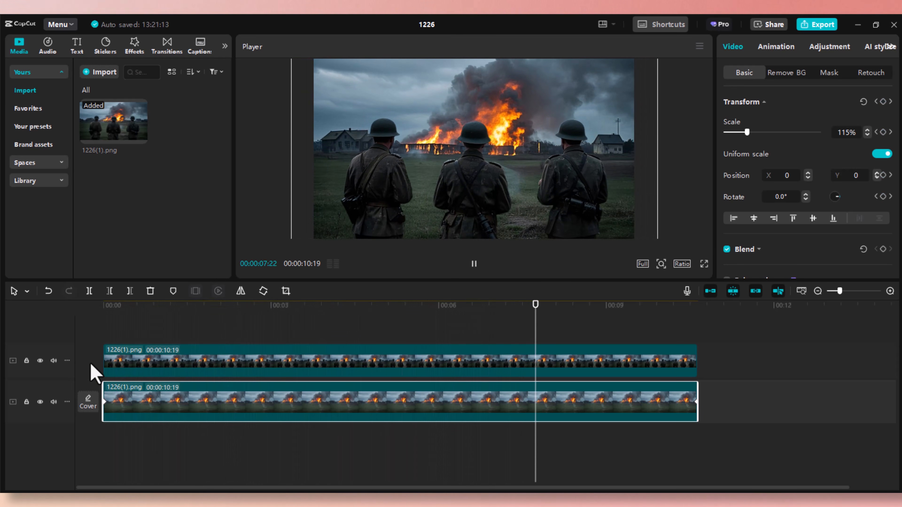
{"action": "key", "text": "space"}
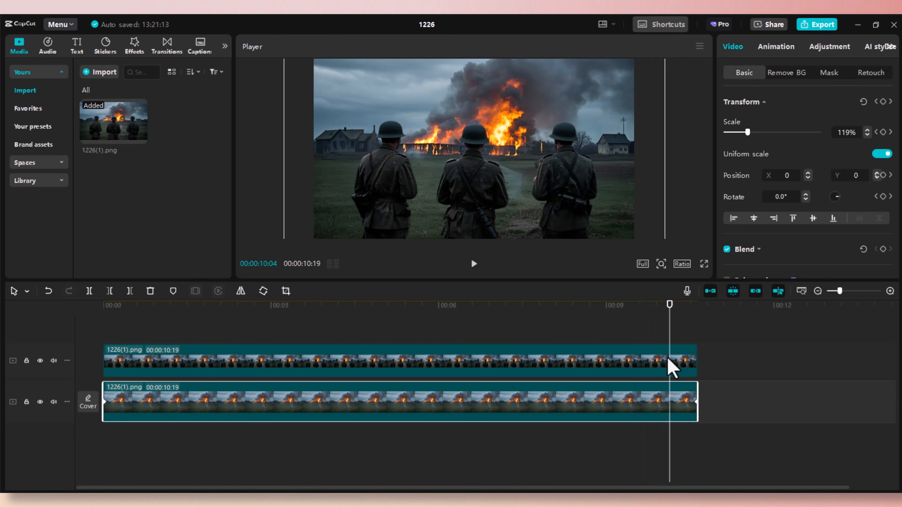
Step: Search the stock library for "fire particles" and place the Atmospheric Smoke, Fog, Fire clip between the two image clips at the timeline start
{"action": "left_click", "coordinate": [24, 182]}
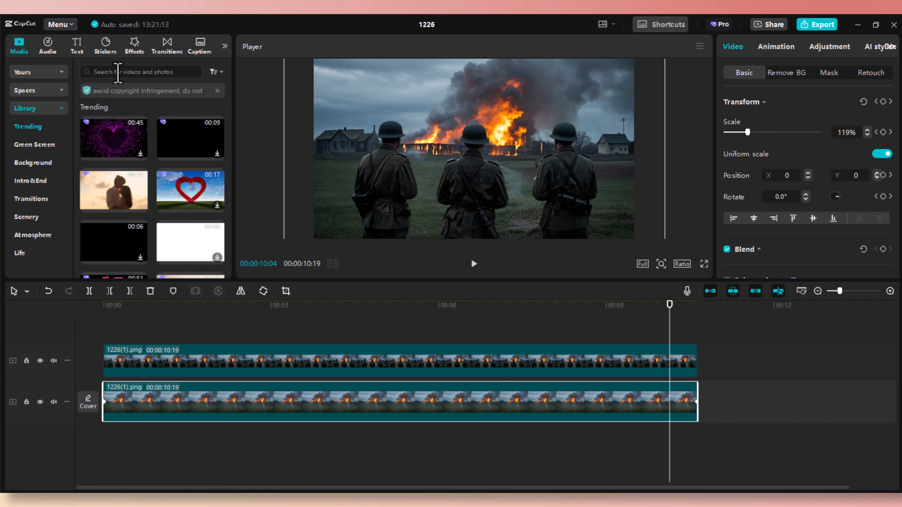
{"action": "left_click", "coordinate": [117, 72]}
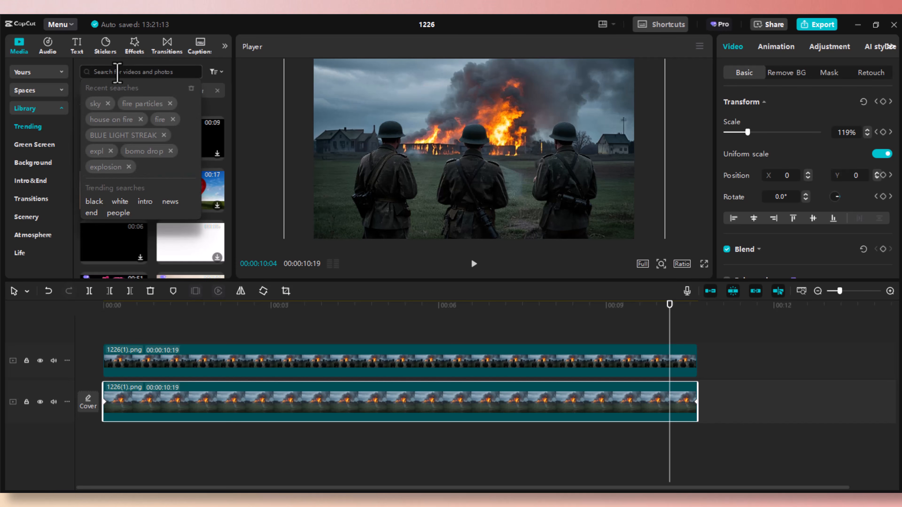
{"action": "type", "text": "fire"}
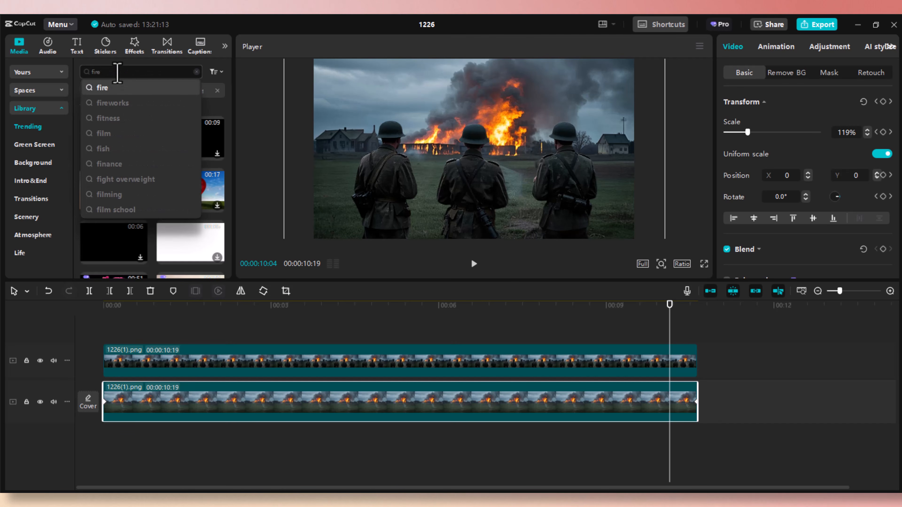
{"action": "type", "text": " parti"}
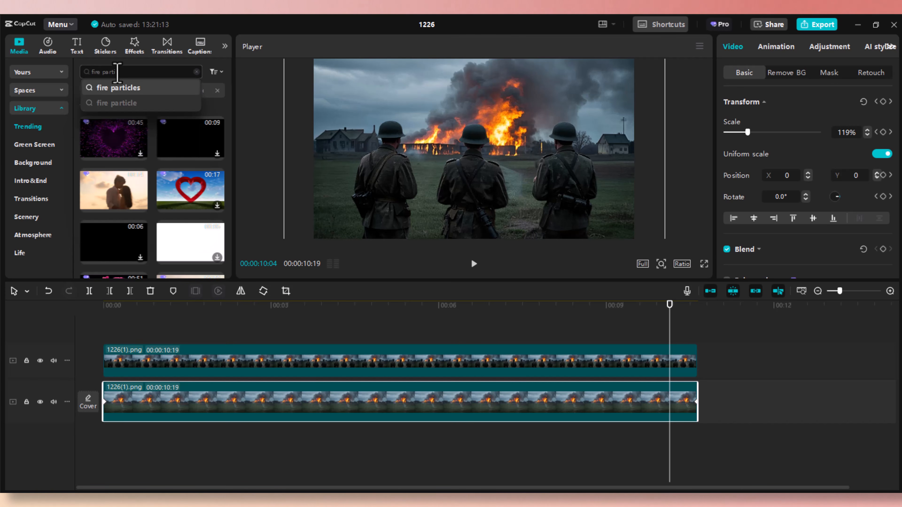
{"action": "left_click", "coordinate": [127, 89]}
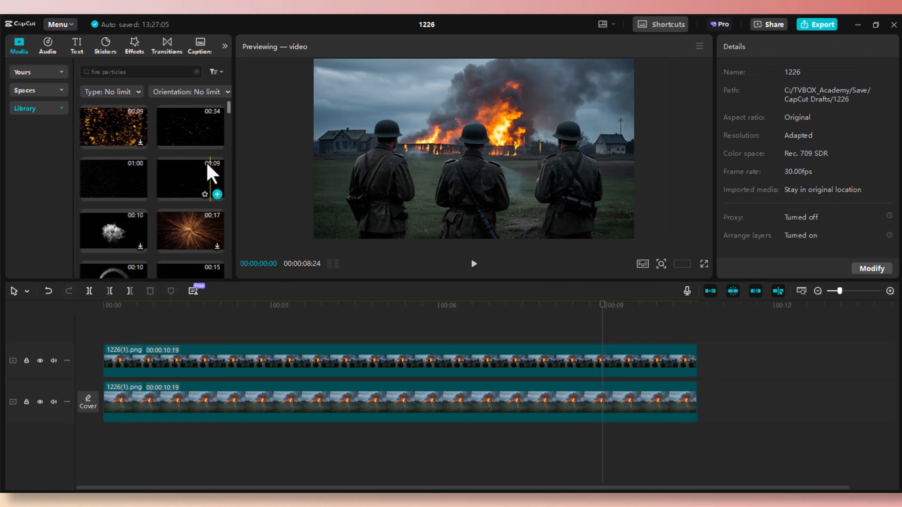
{"action": "scroll", "coordinate": [210, 177], "scroll_direction": "down", "scroll_amount": 5}
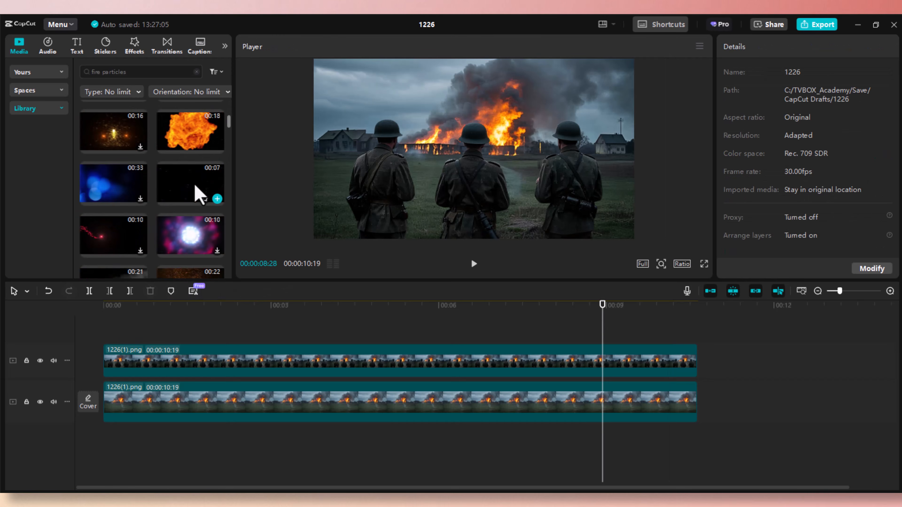
{"action": "scroll", "coordinate": [199, 195], "scroll_direction": "down", "scroll_amount": 2}
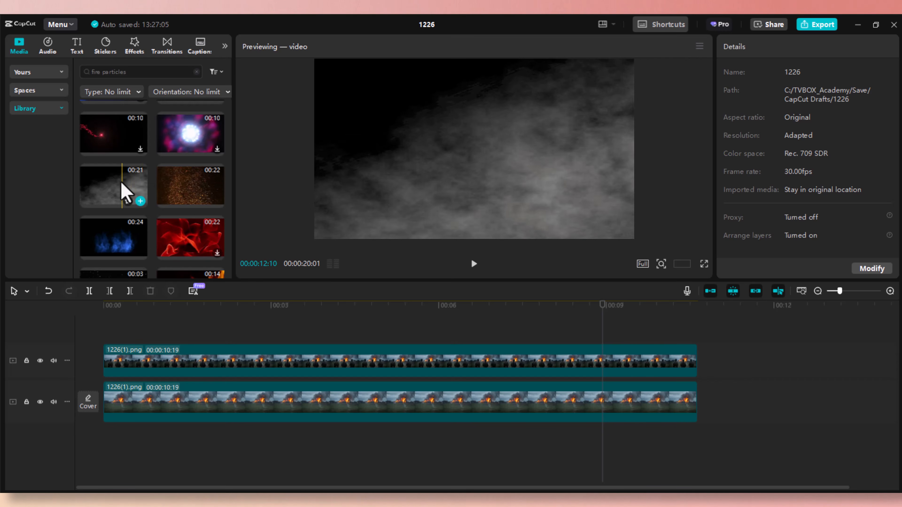
{"action": "left_click_drag", "start_coordinate": [123, 190], "coordinate": [129, 383]}
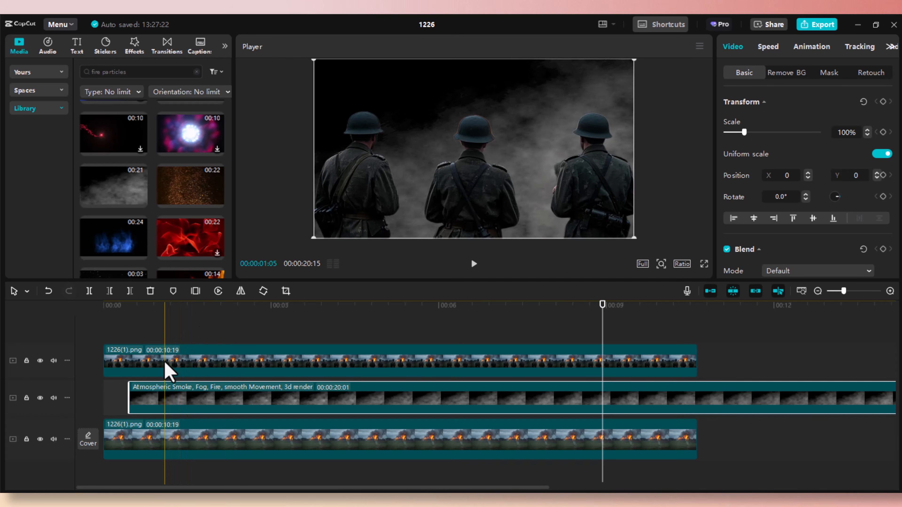
{"action": "left_click_drag", "start_coordinate": [156, 412], "coordinate": [106, 405]}
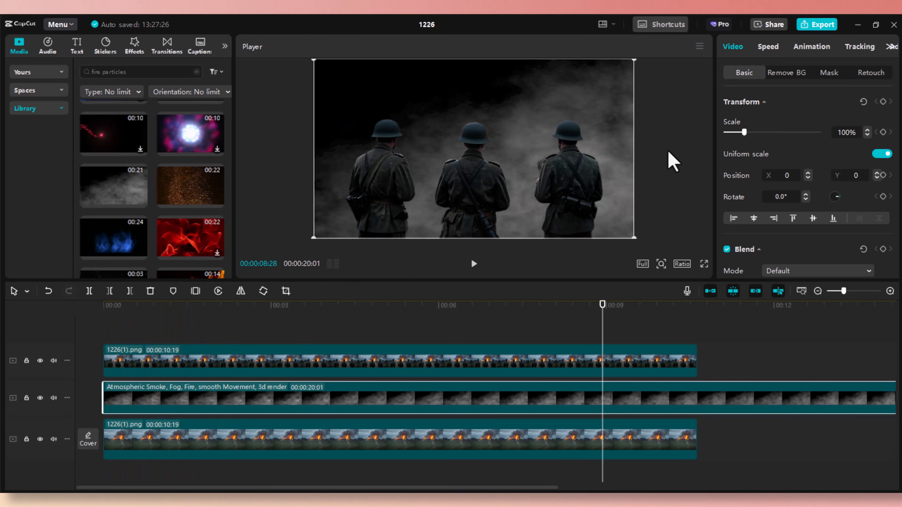
Step: Set the smoke clip's blend mode to Screen
{"action": "scroll", "coordinate": [806, 185], "scroll_direction": "down", "scroll_amount": 5}
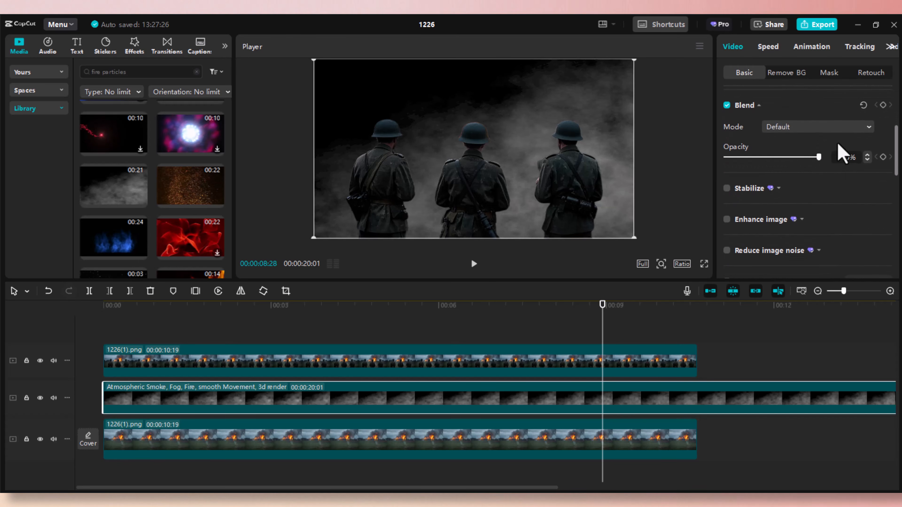
{"action": "left_click", "coordinate": [869, 128]}
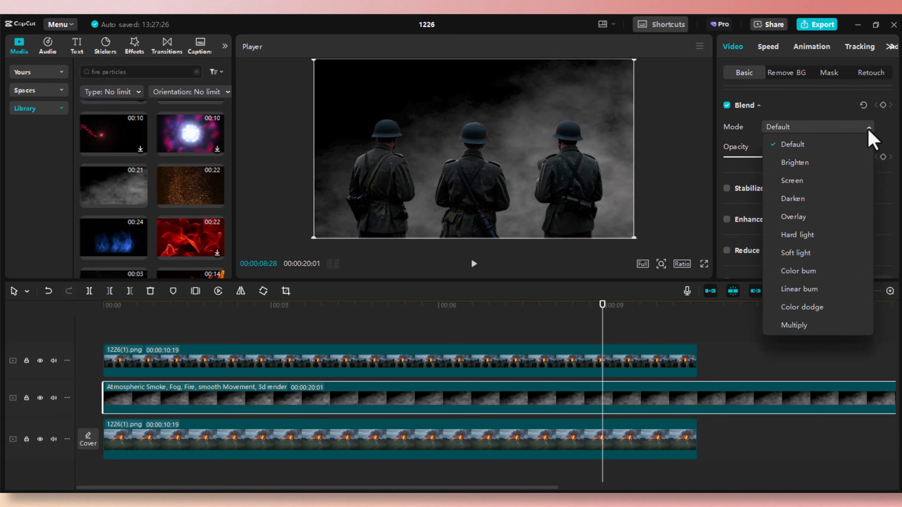
{"action": "left_click", "coordinate": [790, 182]}
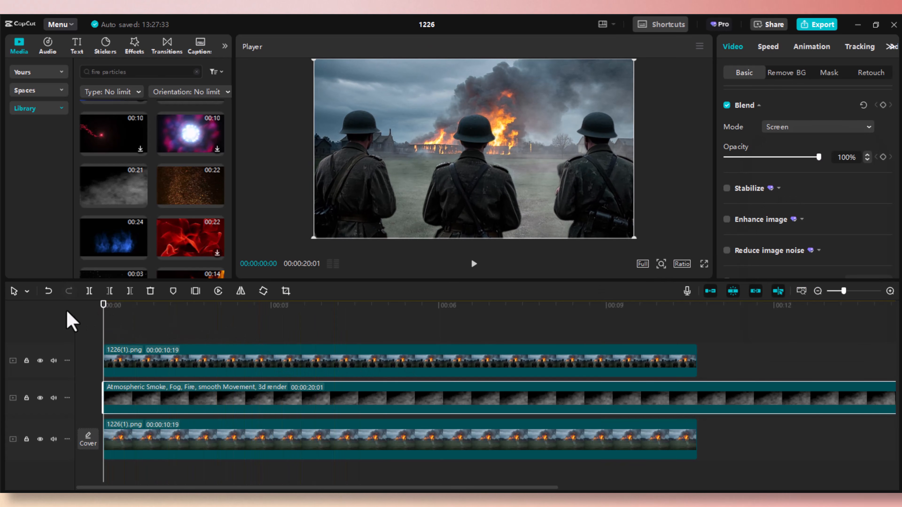
Step: Play the timeline from the start to preview the smoke drifting behind the soldiers
{"action": "key", "text": "space"}
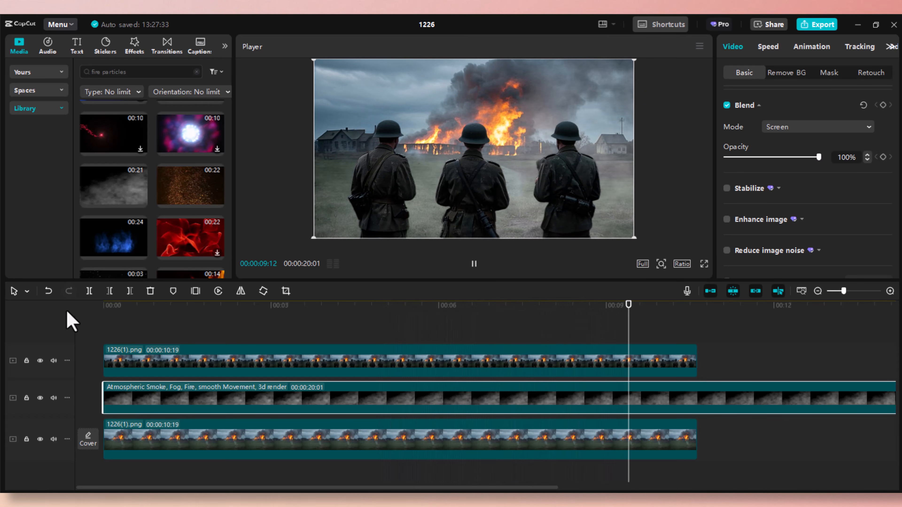
{"action": "key", "text": "space"}
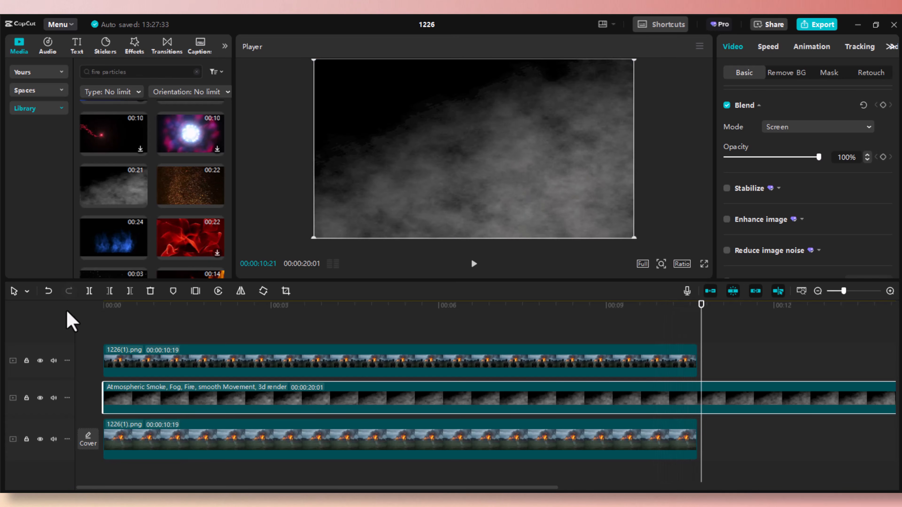
{"action": "left_click_drag", "start_coordinate": [171, 311], "coordinate": [122, 337]}
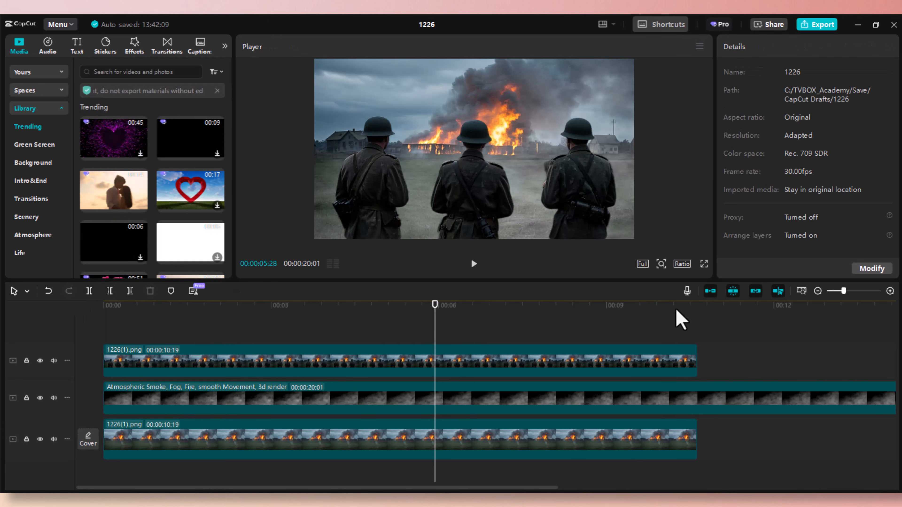
{"action": "left_click", "coordinate": [522, 330]}
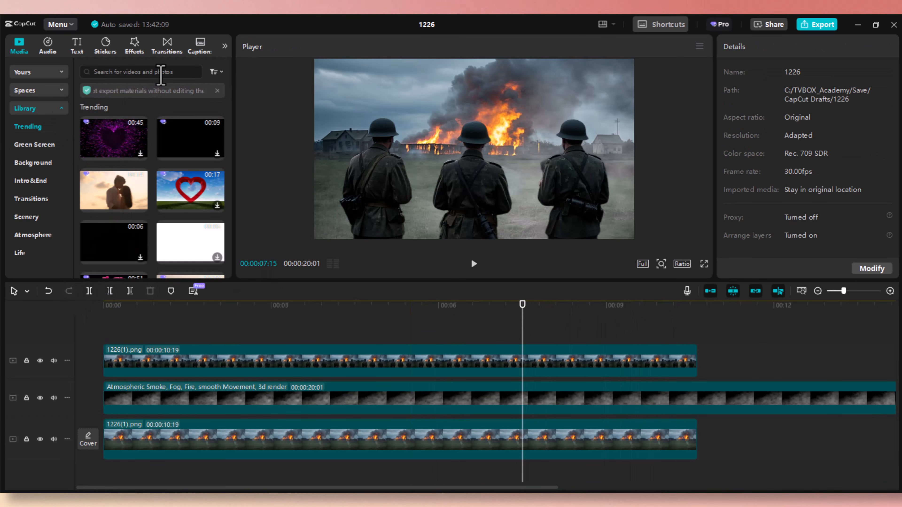
Step: Search the stock library for "cirty burning" and place the burning ruined city clip directly beneath the smoke clip at the timeline start
{"action": "left_click", "coordinate": [160, 72]}
{"action": "type", "text": "cirty burning"}
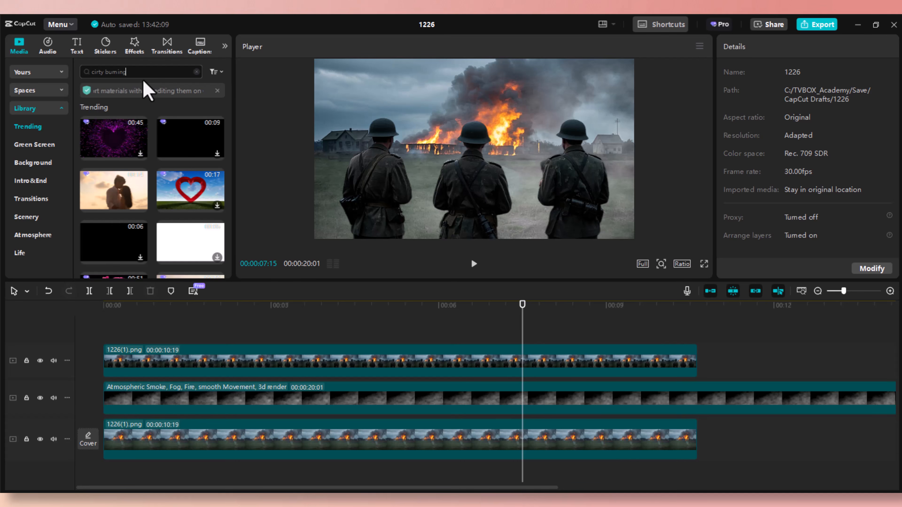
{"action": "key", "text": "Return"}
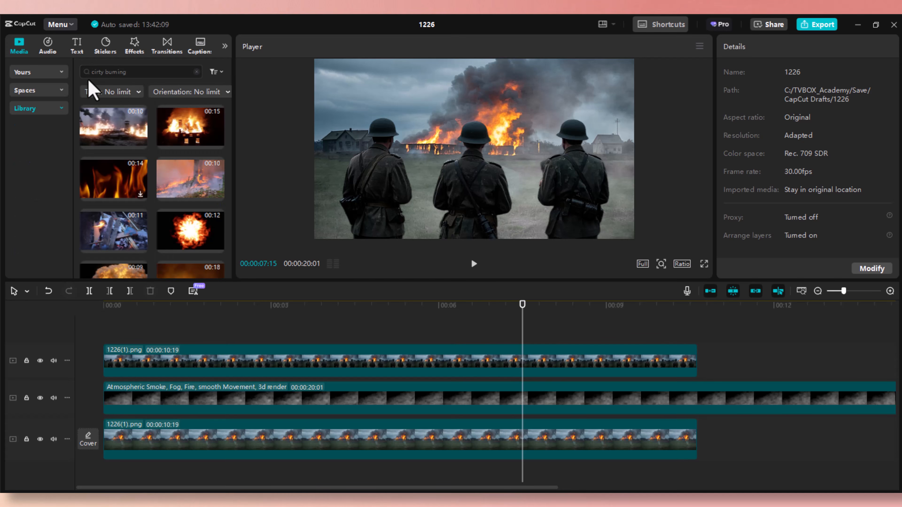
{"action": "left_click", "coordinate": [115, 136]}
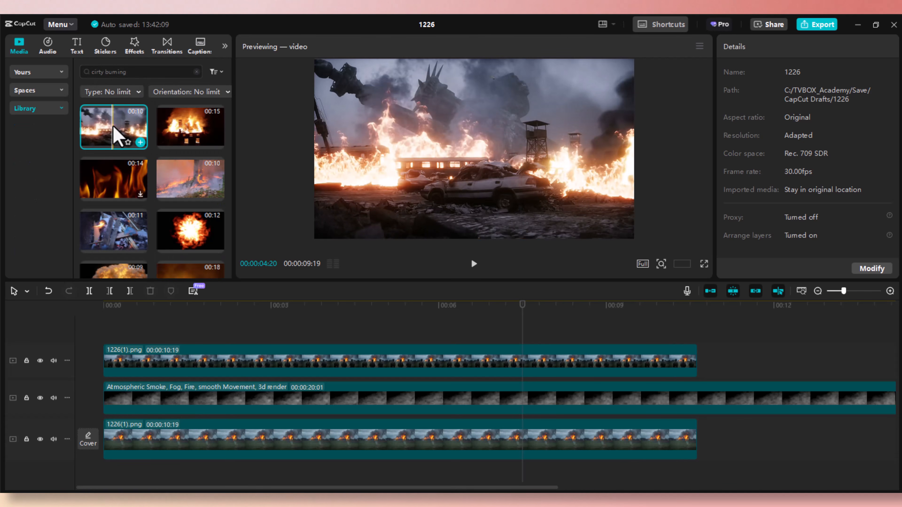
{"action": "left_click", "coordinate": [139, 142]}
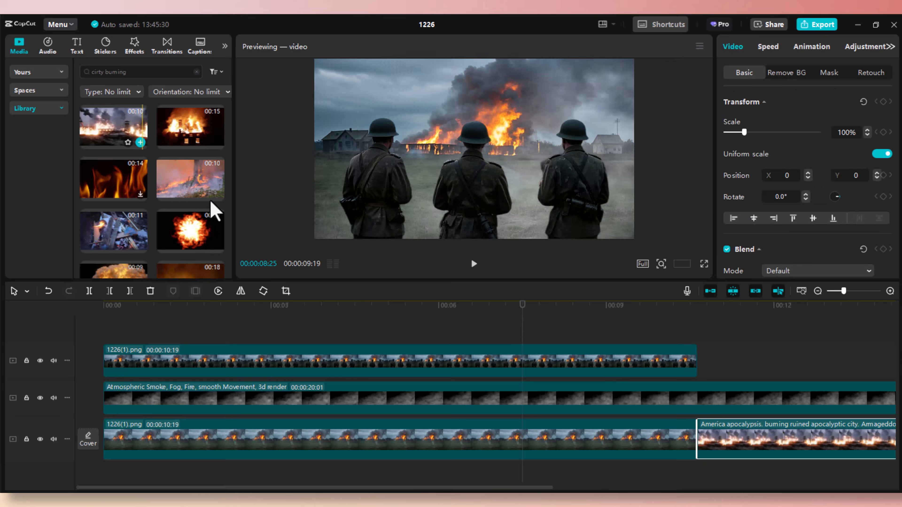
{"action": "left_click_drag", "start_coordinate": [721, 444], "coordinate": [199, 431]}
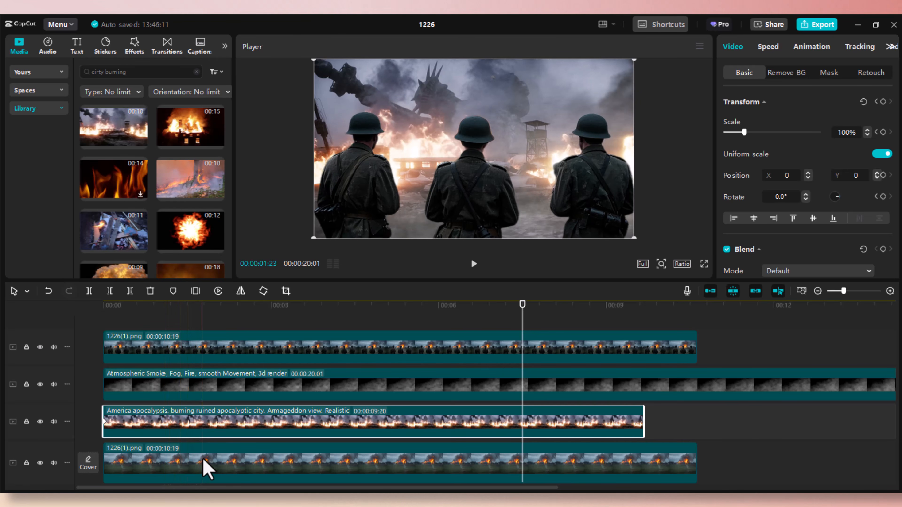
Step: Delete the original background image clip and review the soldiers against the burning city from the timeline start
{"action": "left_click", "coordinate": [207, 469]}
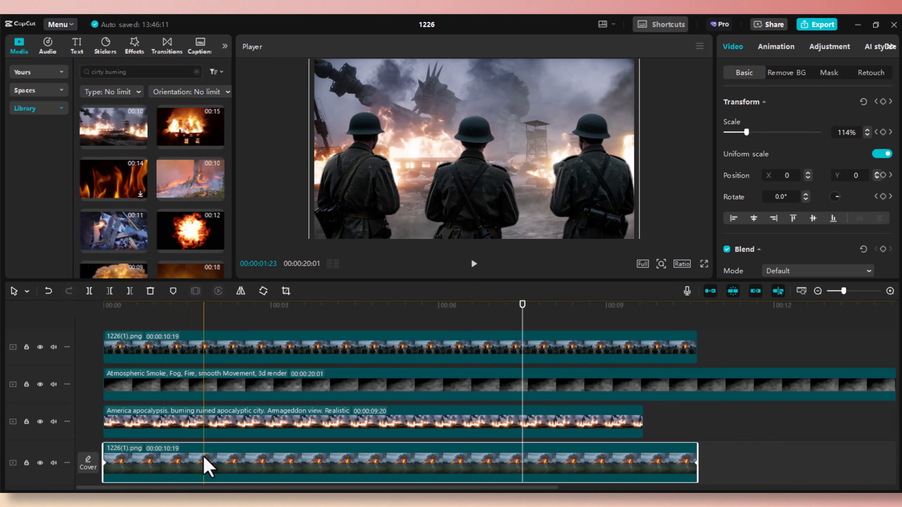
{"action": "key", "text": "Delete"}
{"action": "left_click_drag", "start_coordinate": [165, 307], "coordinate": [93, 332]}
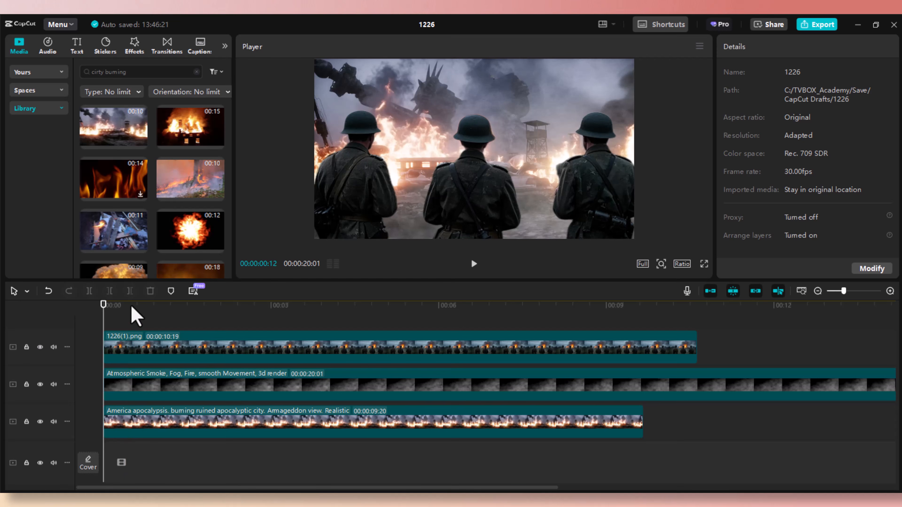
{"action": "left_click_drag", "start_coordinate": [131, 306], "coordinate": [90, 322]}
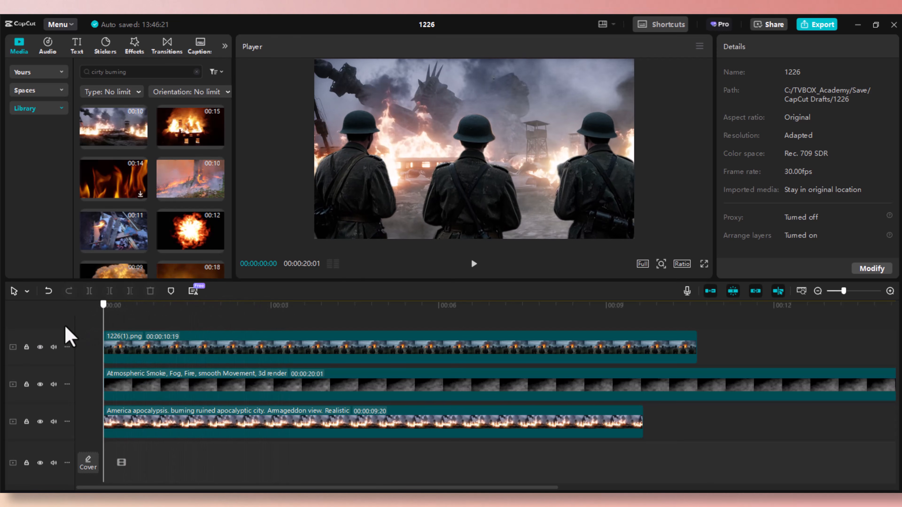
{"action": "left_click", "coordinate": [177, 416]}
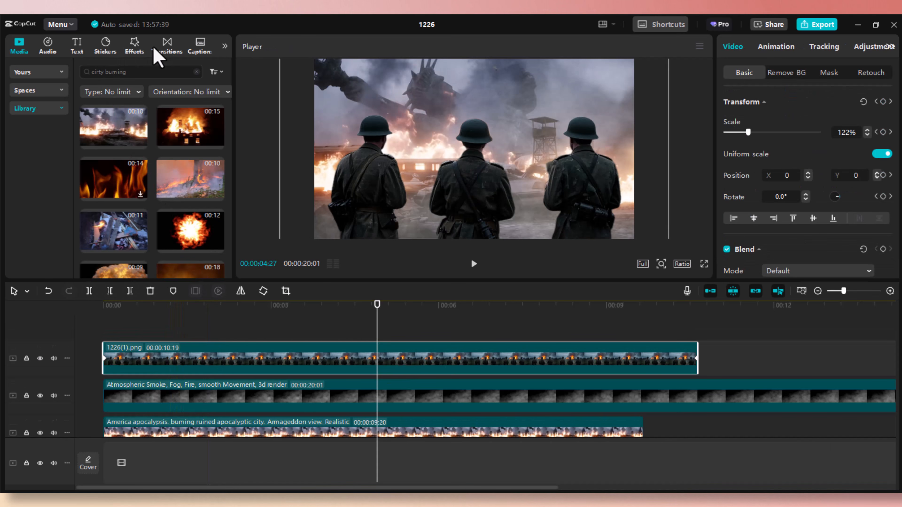
Step: Find the Camera Focus video effect by searching "Camera", place it above the soldiers clip at the timeline start, and preview it
{"action": "left_click", "coordinate": [134, 49]}
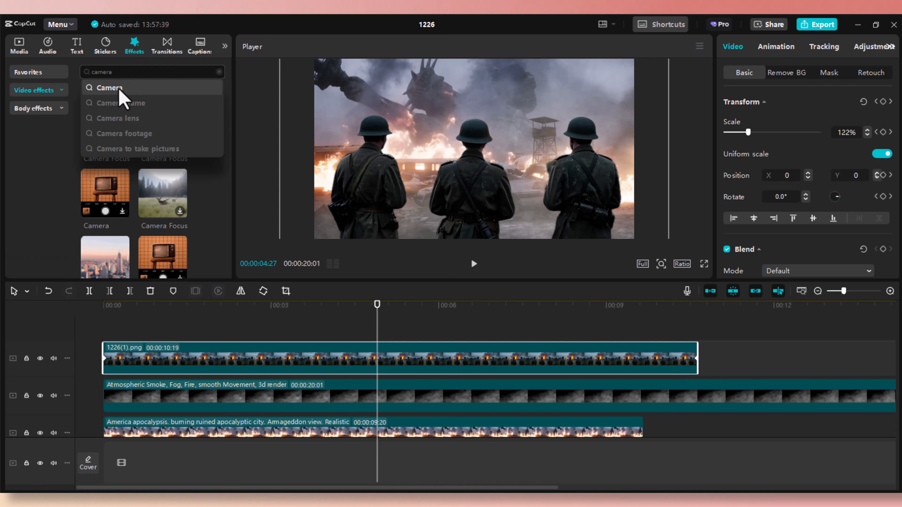
{"action": "left_click", "coordinate": [119, 89]}
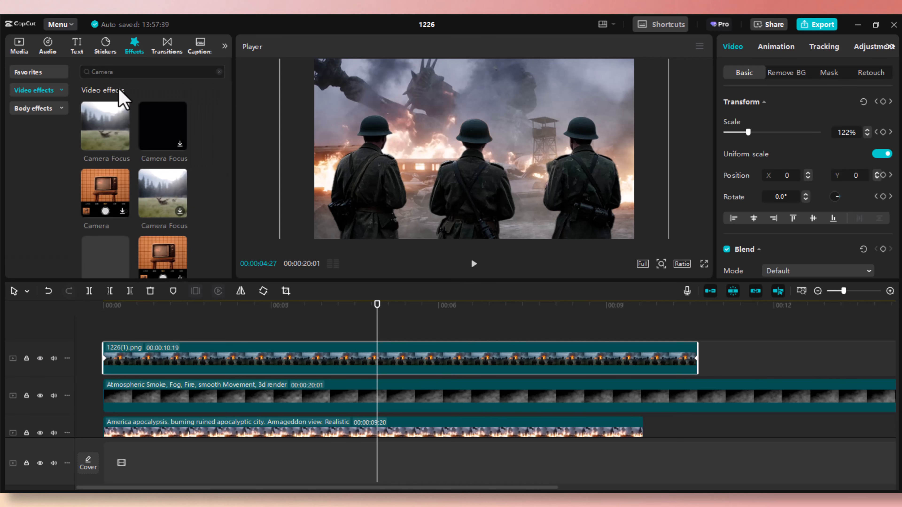
{"action": "left_click", "coordinate": [115, 130]}
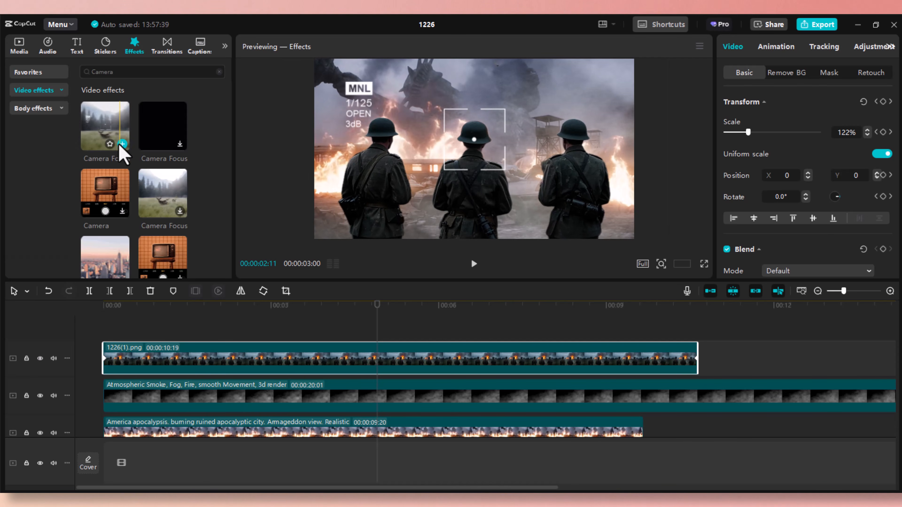
{"action": "left_click_drag", "start_coordinate": [115, 137], "coordinate": [106, 341]}
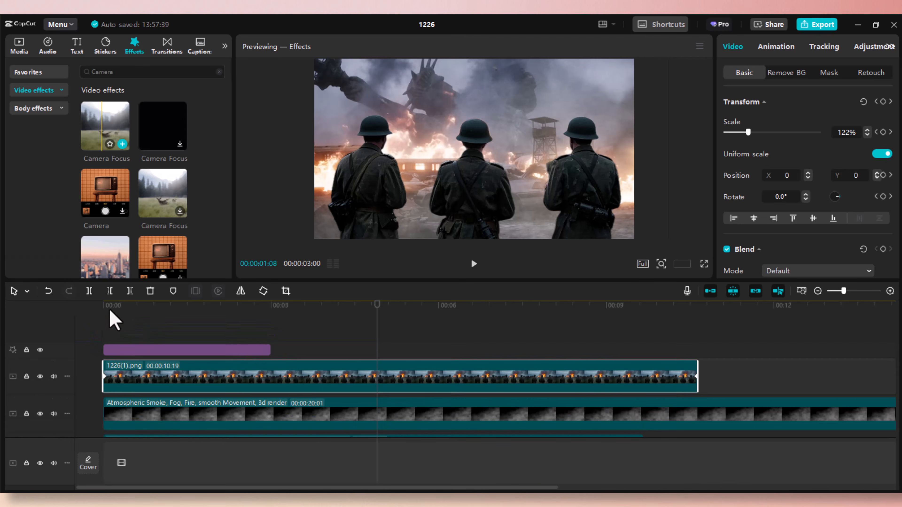
{"action": "left_click", "coordinate": [109, 305]}
{"action": "key", "text": "space"}
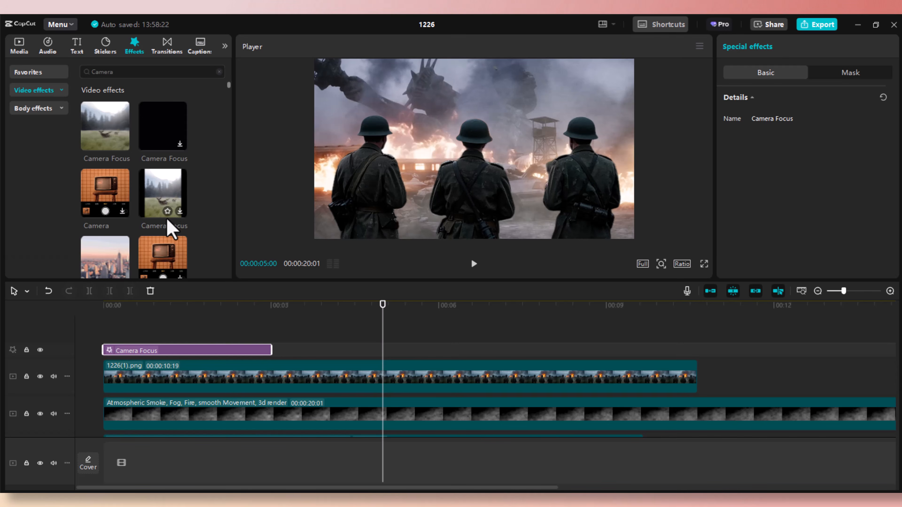
Step: Add the Camera Shake effect above Camera Focus at the timeline start and extend it to the end of the soldiers clip
{"action": "scroll", "coordinate": [166, 242], "scroll_direction": "down", "scroll_amount": 3}
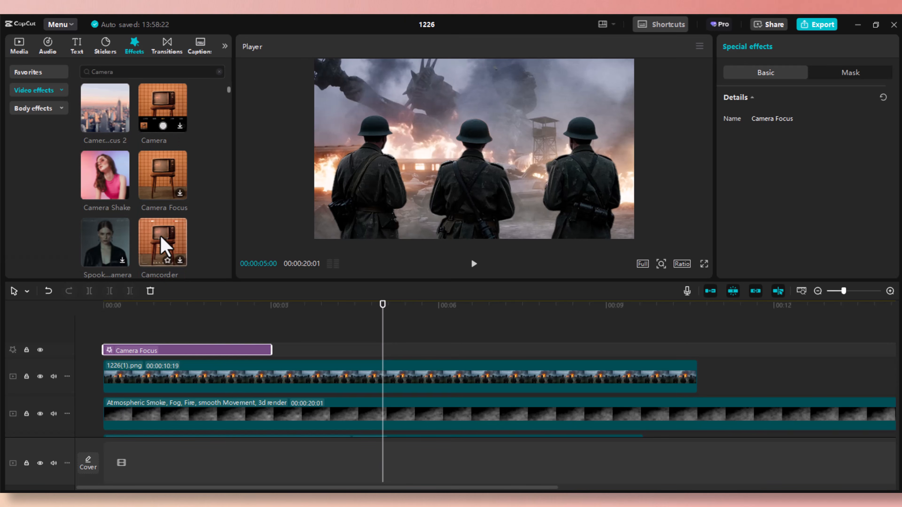
{"action": "left_click_drag", "start_coordinate": [105, 178], "coordinate": [102, 347]}
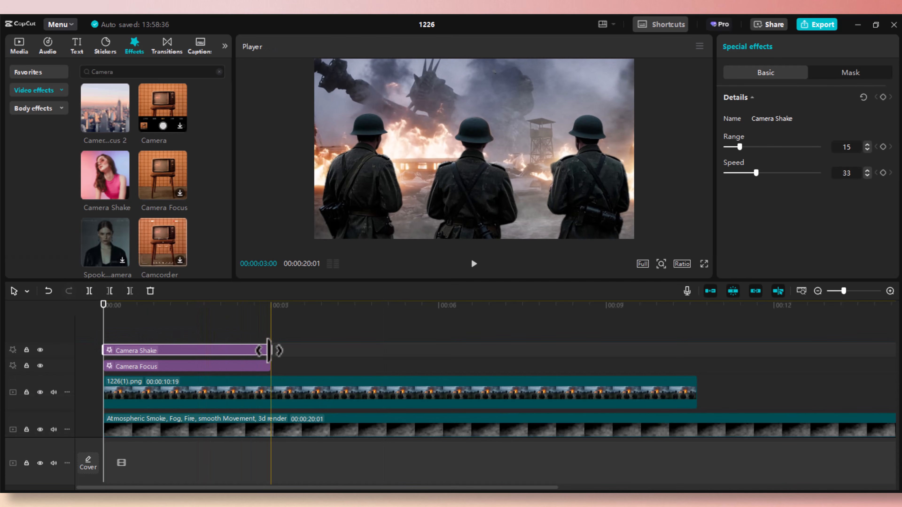
{"action": "left_click_drag", "start_coordinate": [292, 350], "coordinate": [703, 360]}
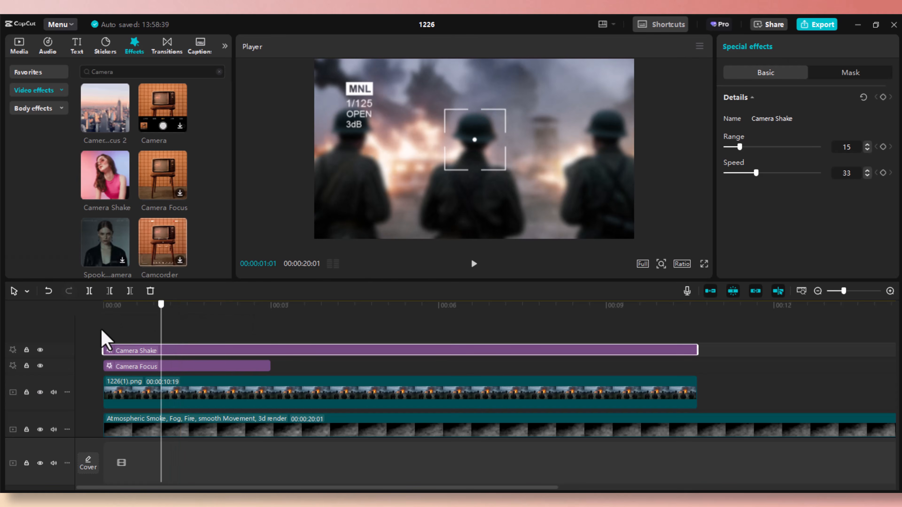
Step: Preview the Camera Shake effect and set its speed to 1 and its range to 10
{"action": "key", "text": "space"}
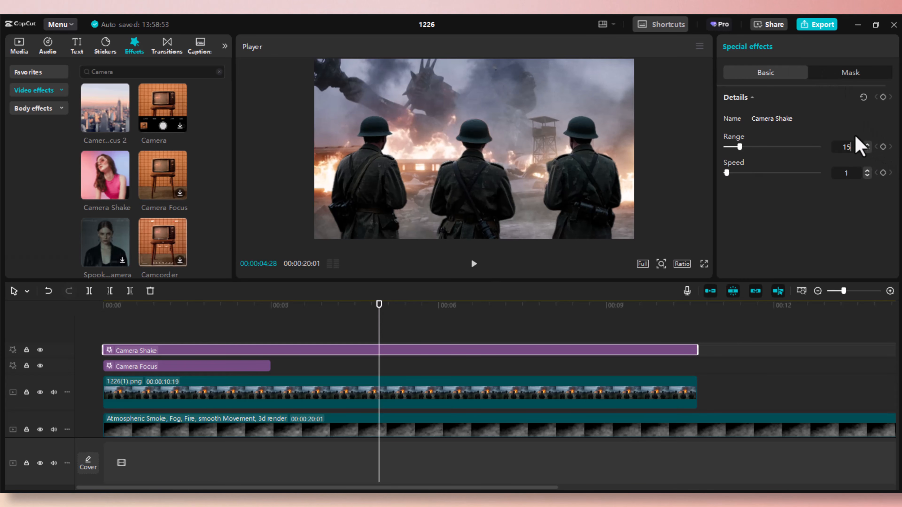
{"action": "type", "text": "0"}
{"action": "key", "text": "Return"}
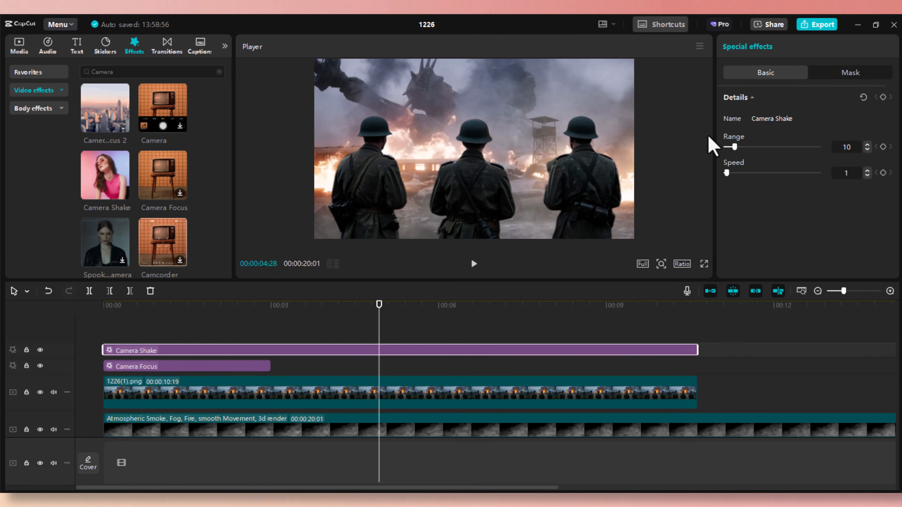
Step: Play the animation from the timeline start to review the Camera Shake settings and the end of the burning-city footage
{"action": "left_click_drag", "start_coordinate": [223, 308], "coordinate": [60, 311]}
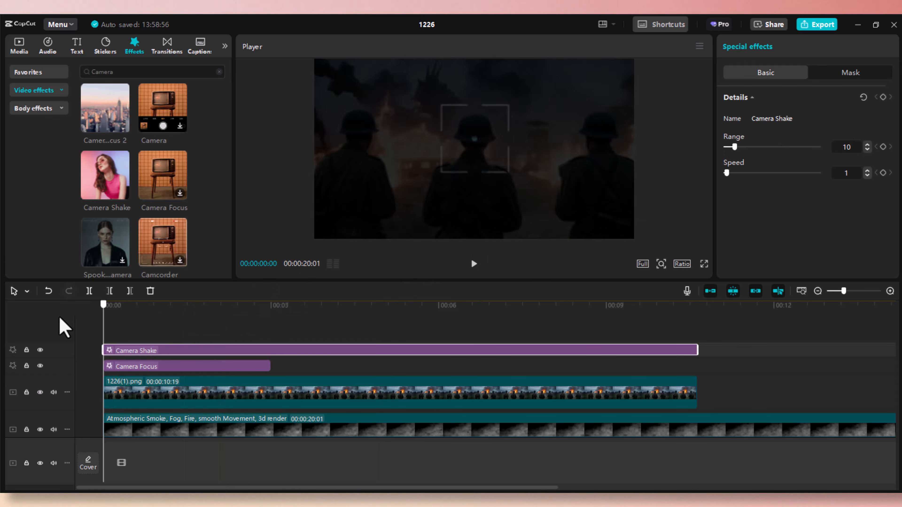
{"action": "key", "text": "space"}
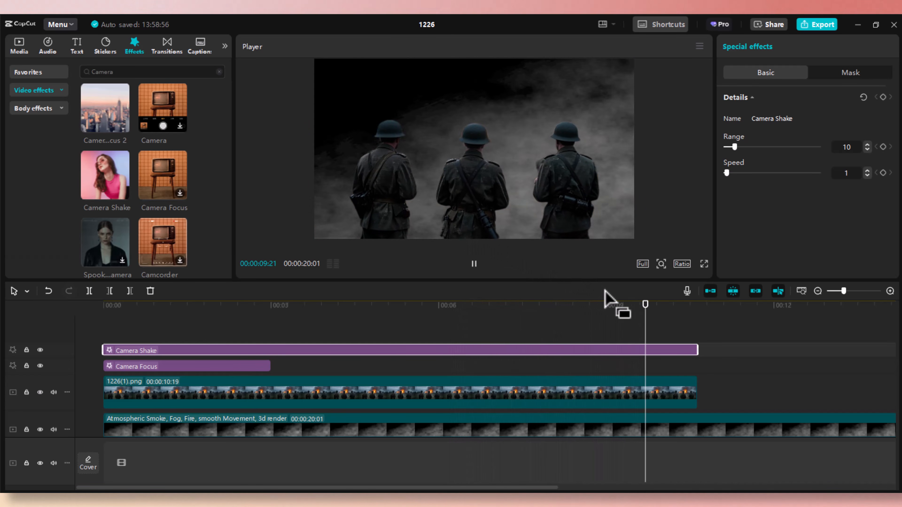
{"action": "key", "text": "space"}
{"action": "left_click_drag", "start_coordinate": [427, 304], "coordinate": [592, 343]}
Step: Trim the soldiers clip to the end of the burning-city footage, then split the smoke clip there and delete its excess
{"action": "scroll", "coordinate": [596, 364], "scroll_direction": "down", "scroll_amount": 2}
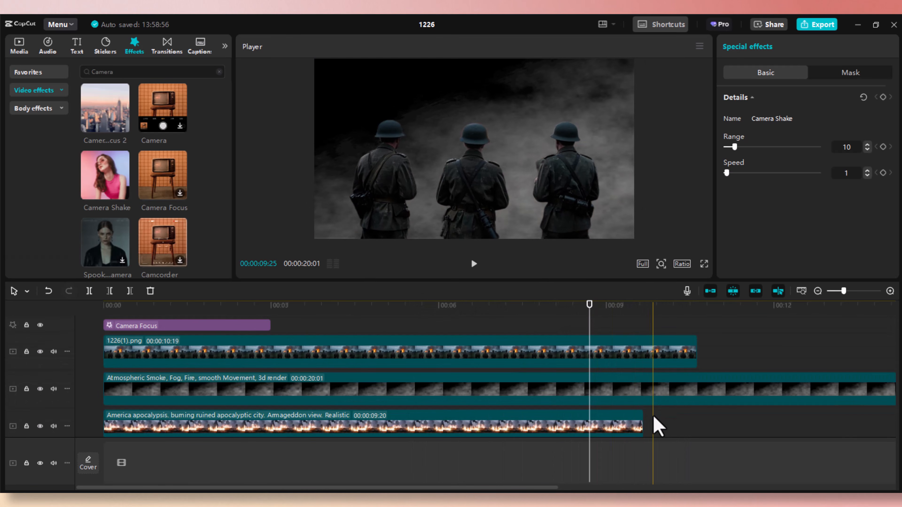
{"action": "left_click_drag", "start_coordinate": [694, 354], "coordinate": [642, 355]}
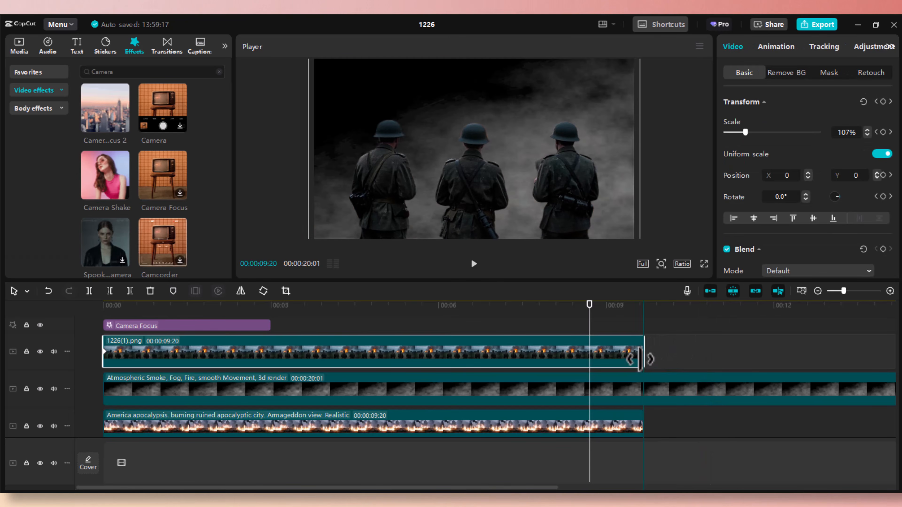
{"action": "left_click", "coordinate": [665, 397]}
{"action": "key", "text": "ctrl+b"}
{"action": "left_click", "coordinate": [730, 398]}
{"action": "key", "text": "Delete"}
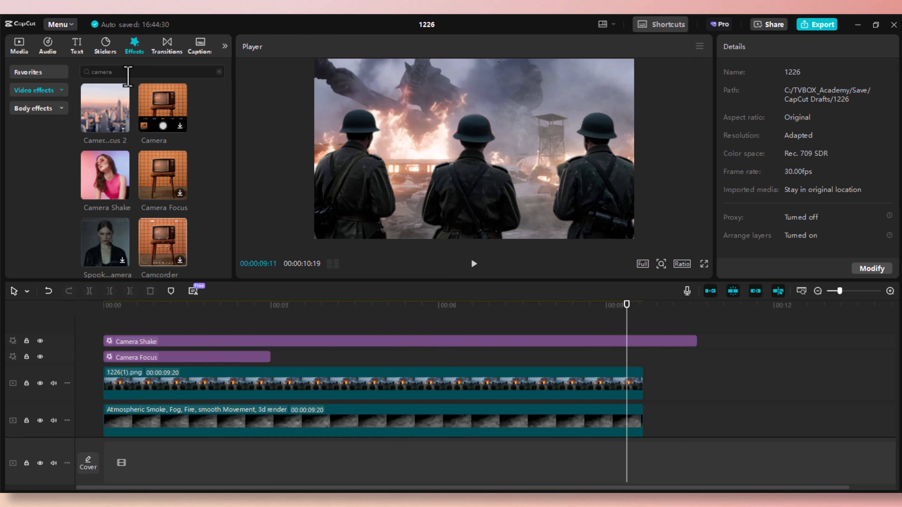
Step: Search the video effects for "film" and look through the film-style effects
{"action": "left_click", "coordinate": [89, 71]}
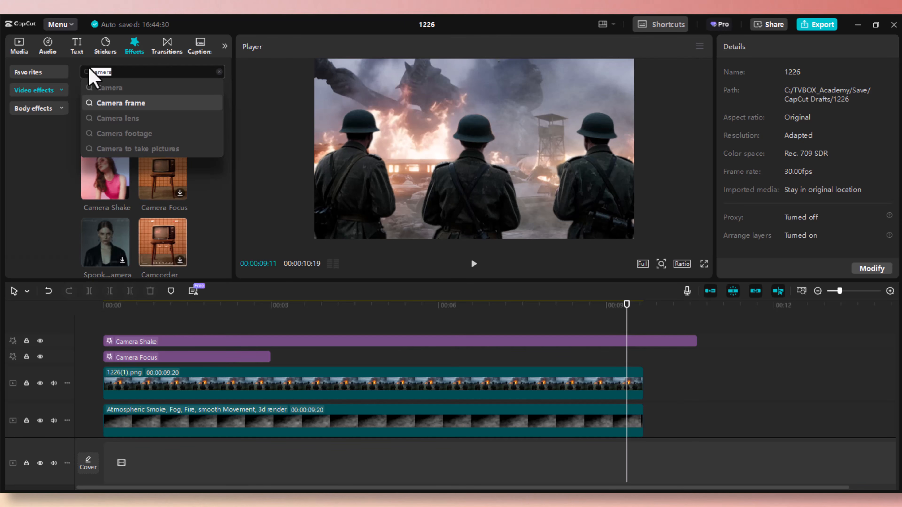
{"action": "type", "text": "film"}
{"action": "key", "text": "Return"}
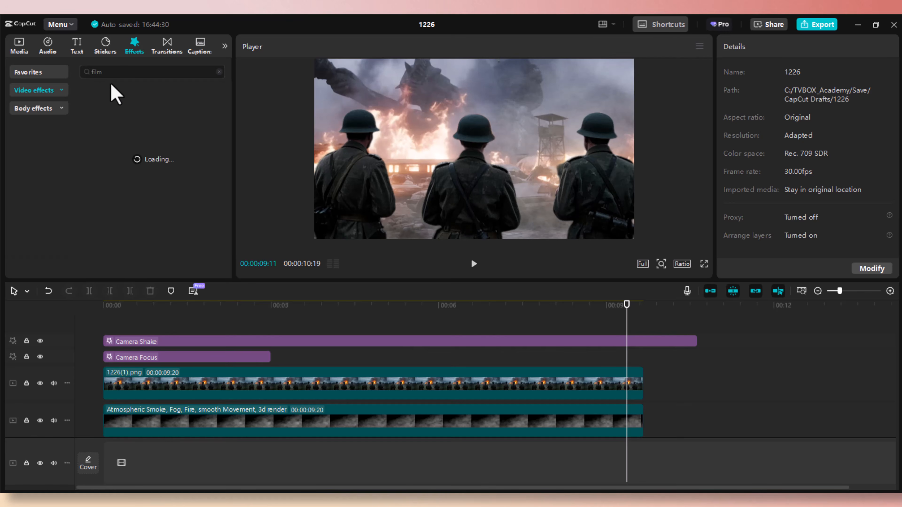
{"action": "scroll", "coordinate": [195, 222], "scroll_direction": "down", "scroll_amount": 2}
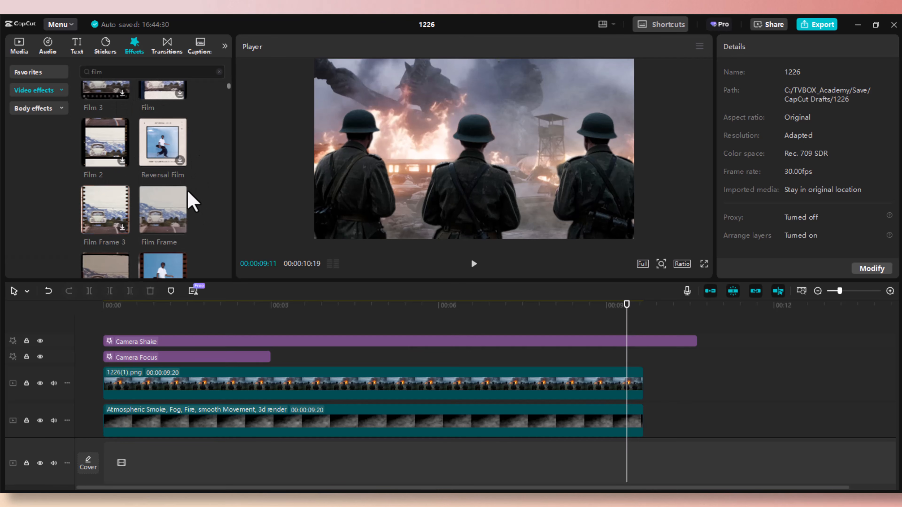
Step: Add the Film Frame effect above Camera Shake at the timeline start and extend it to the end of the soldiers clip
{"action": "left_click", "coordinate": [166, 222]}
{"action": "left_click_drag", "start_coordinate": [163, 214], "coordinate": [105, 337]}
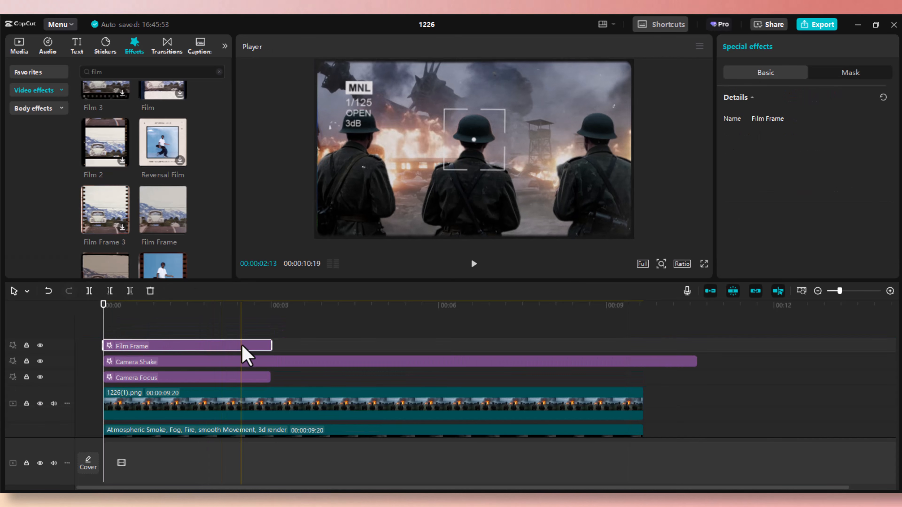
{"action": "left_click_drag", "start_coordinate": [327, 343], "coordinate": [645, 338]}
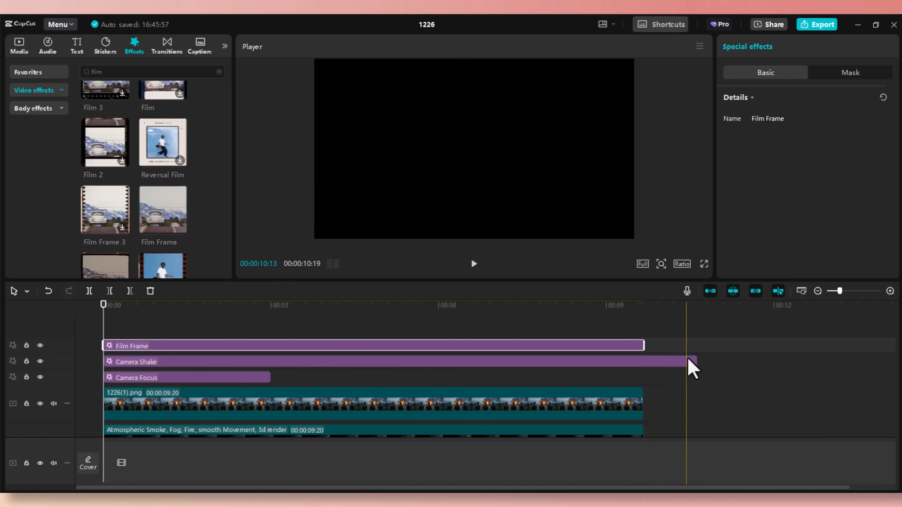
Step: Trim the Camera Shake effect to the end of the soldiers clip and preview the animation from the start
{"action": "left_click_drag", "start_coordinate": [694, 364], "coordinate": [643, 367]}
{"action": "left_click_drag", "start_coordinate": [227, 316], "coordinate": [252, 314]}
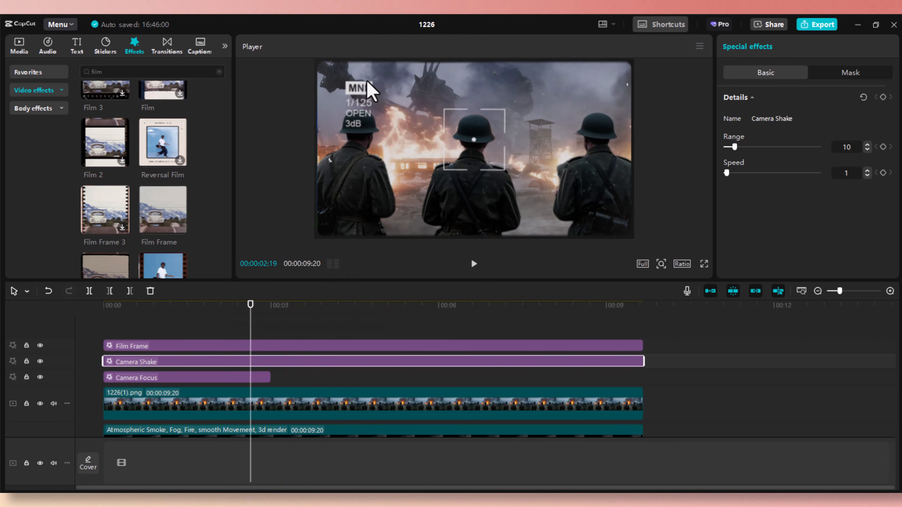
{"action": "left_click_drag", "start_coordinate": [297, 317], "coordinate": [227, 306]}
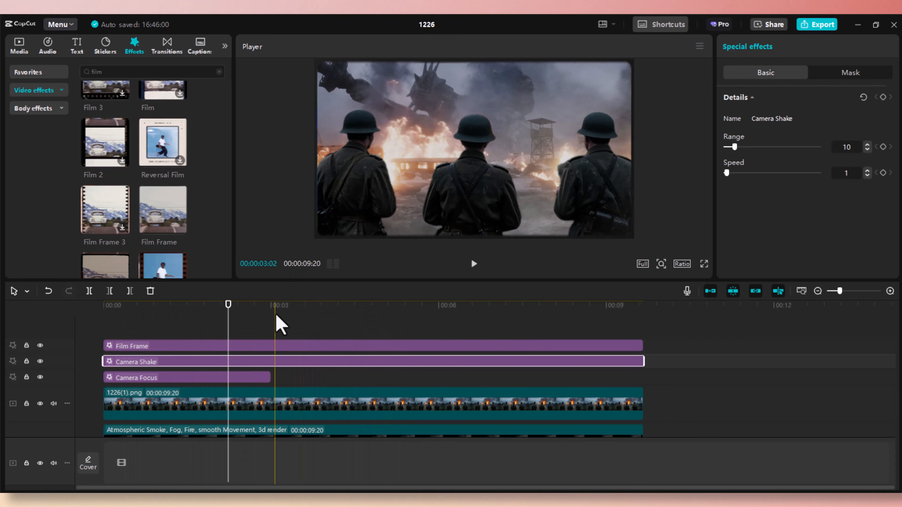
{"action": "left_click_drag", "start_coordinate": [280, 323], "coordinate": [5, 325]}
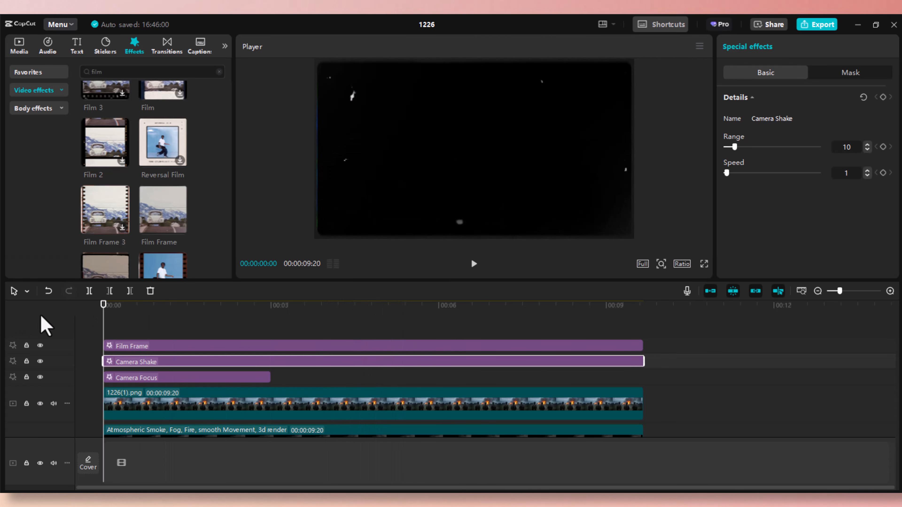
{"action": "key", "text": "space"}
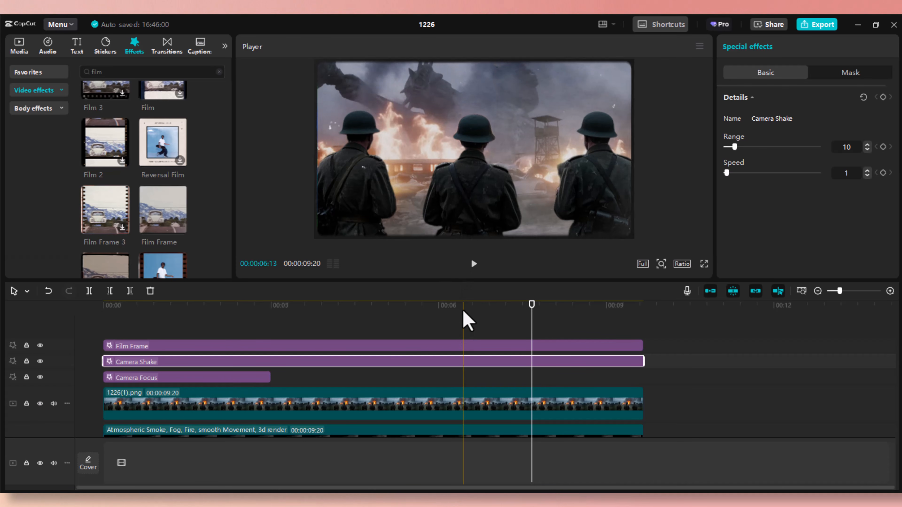
Step: Replace the Film Frame effect with the Film 4 effect at the timeline start
{"action": "left_click_drag", "start_coordinate": [458, 313], "coordinate": [87, 338]}
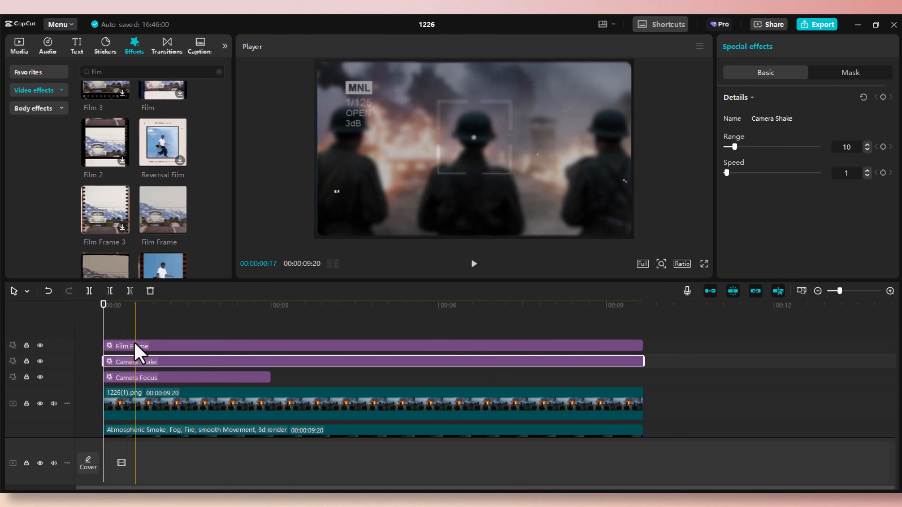
{"action": "left_click", "coordinate": [136, 346]}
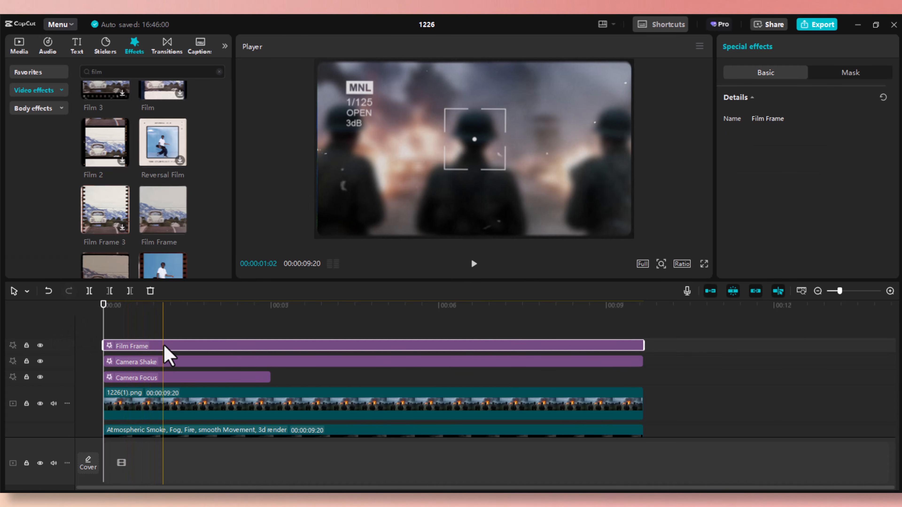
{"action": "key", "text": "Delete"}
{"action": "scroll", "coordinate": [167, 236], "scroll_direction": "down", "scroll_amount": 3}
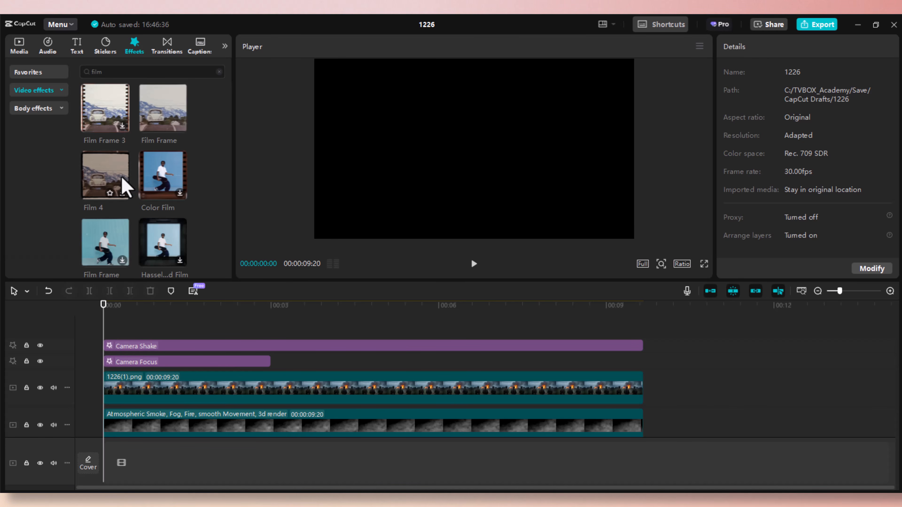
{"action": "left_click_drag", "start_coordinate": [117, 177], "coordinate": [112, 344]}
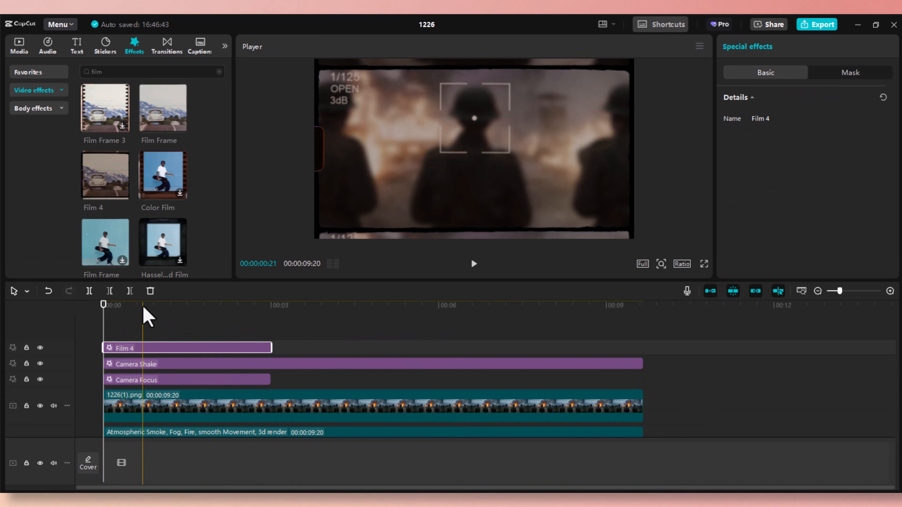
Step: Preview the Film 4 effect, extend it to the end of the soldiers clip, and play it again from the start
{"action": "left_click_drag", "start_coordinate": [145, 312], "coordinate": [91, 394]}
{"action": "key", "text": "space"}
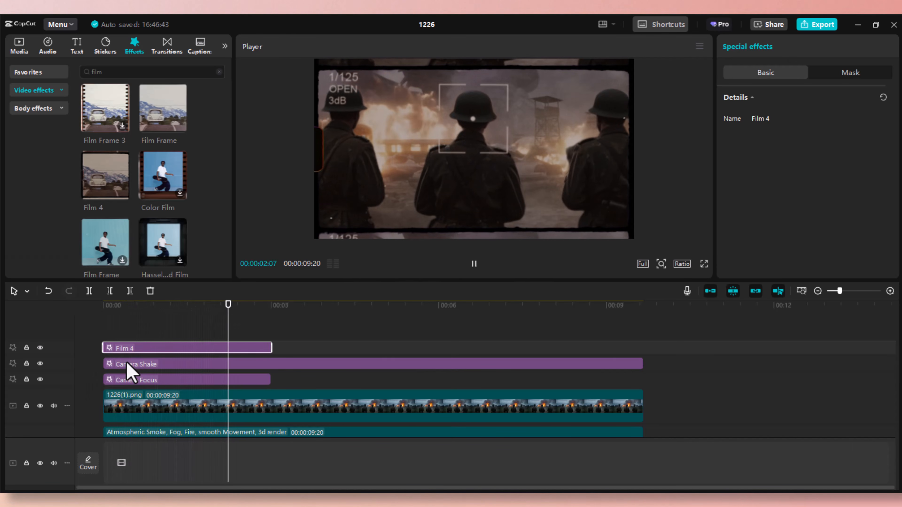
{"action": "key", "text": "space"}
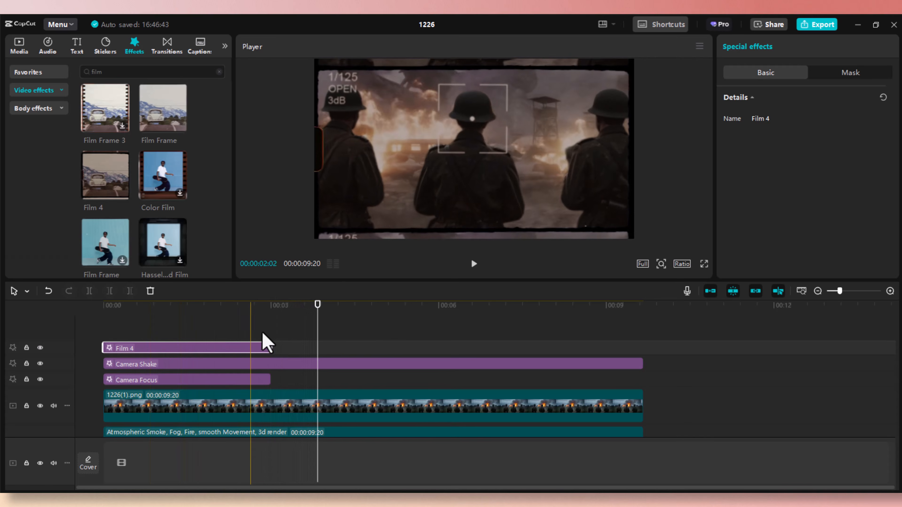
{"action": "left_click_drag", "start_coordinate": [272, 350], "coordinate": [640, 333]}
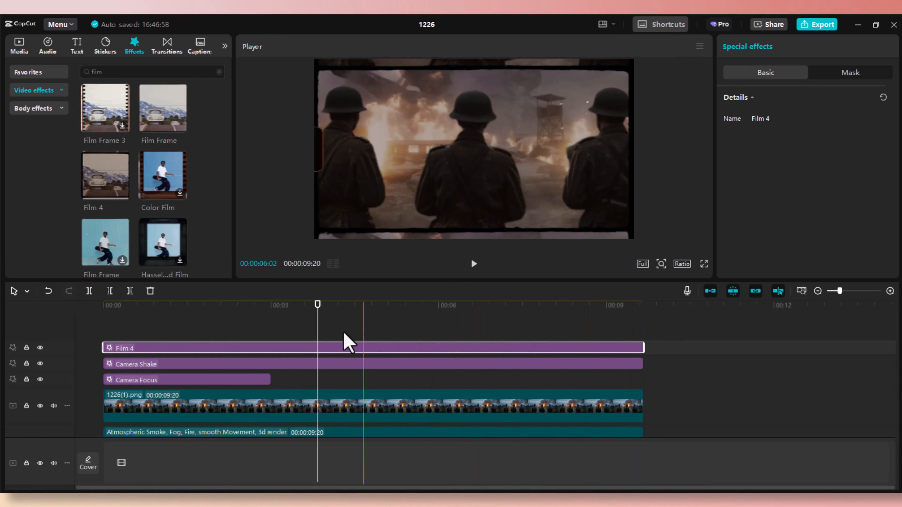
{"action": "left_click_drag", "start_coordinate": [279, 317], "coordinate": [103, 329]}
{"action": "key", "text": "space"}
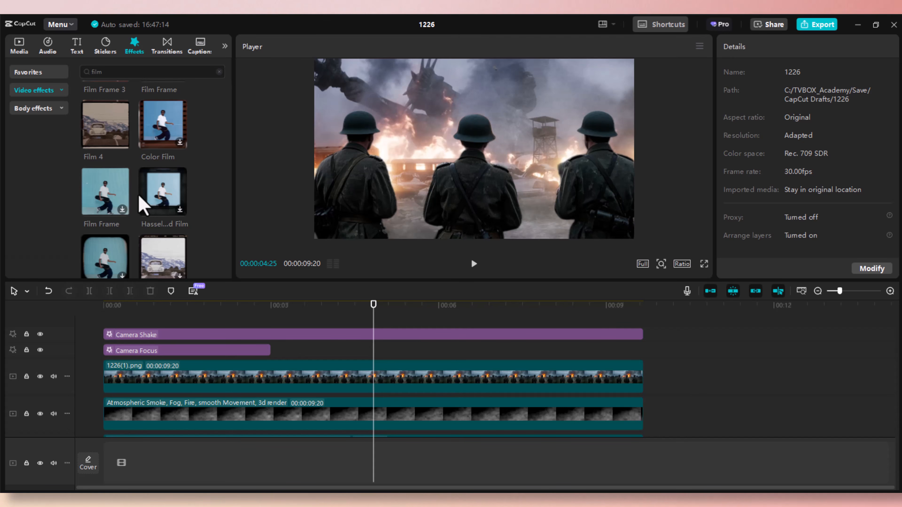
Step: Try the Film Frame 2 effect above Camera Shake, extend it to the end of the soldiers clip, and preview it
{"action": "scroll", "coordinate": [142, 206], "scroll_direction": "down", "scroll_amount": 2}
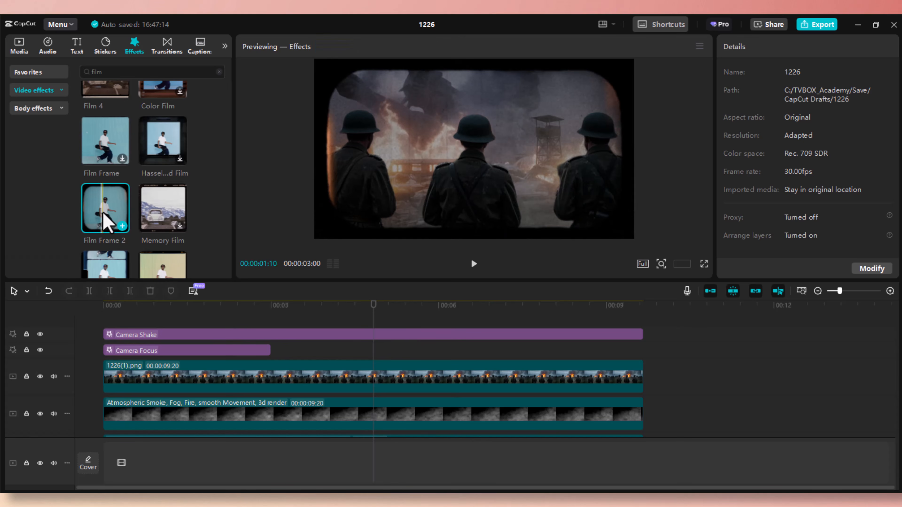
{"action": "left_click_drag", "start_coordinate": [105, 213], "coordinate": [108, 329]}
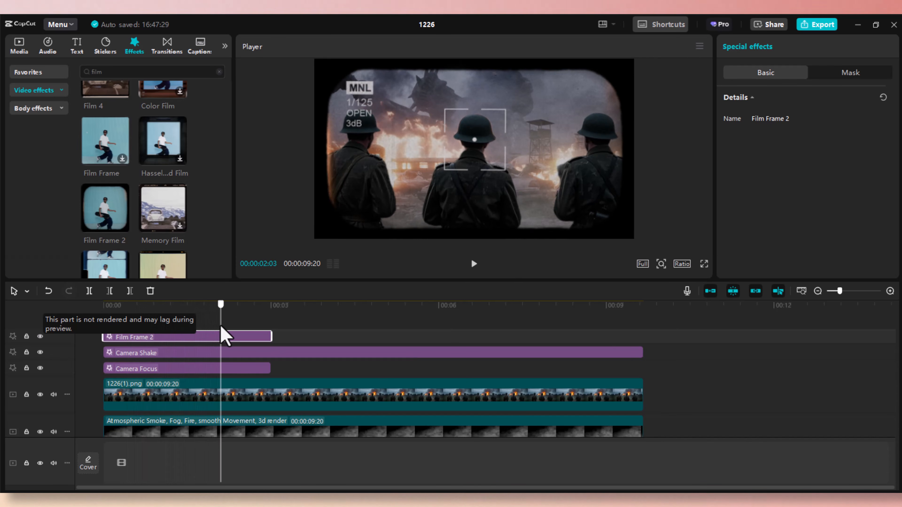
{"action": "left_click_drag", "start_coordinate": [158, 340], "coordinate": [603, 337]}
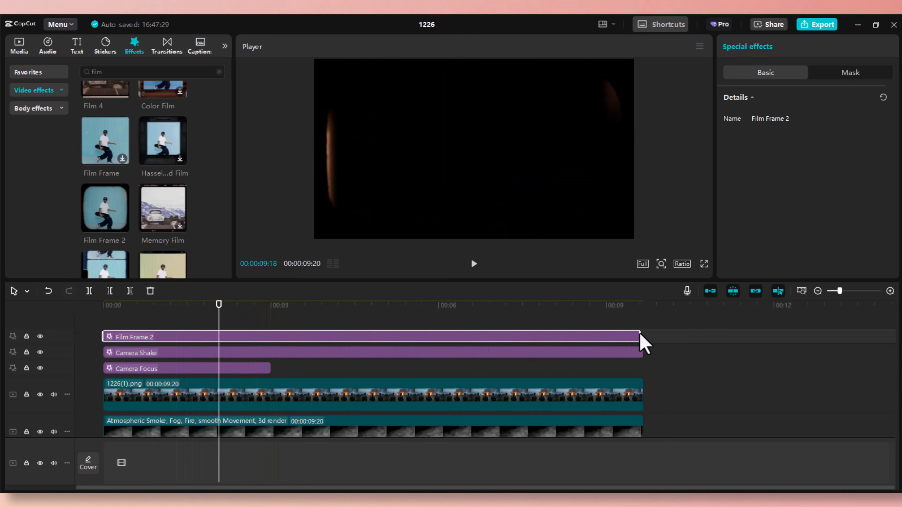
{"action": "left_click", "coordinate": [106, 322]}
{"action": "key", "text": "space"}
{"action": "key", "text": "space"}
Step: Replace Film Frame 2 with the Film effect, extend it to about the end of the soldiers clip, and preview it
{"action": "key", "text": "Delete"}
{"action": "scroll", "coordinate": [103, 220], "scroll_direction": "down", "scroll_amount": 2}
{"action": "left_click", "coordinate": [94, 235]}
{"action": "left_click_drag", "start_coordinate": [93, 234], "coordinate": [105, 327]}
{"action": "left_click_drag", "start_coordinate": [271, 348], "coordinate": [641, 348]}
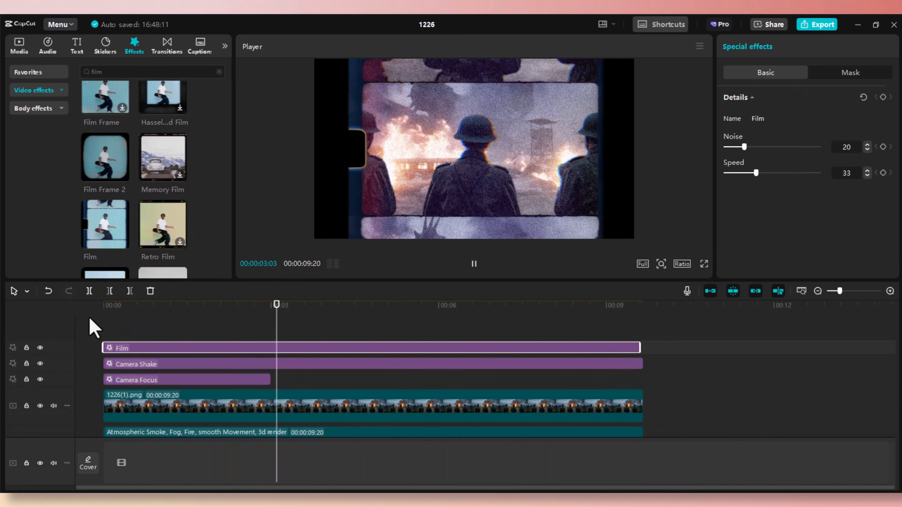
{"action": "key", "text": "space"}
Step: Replace the Film effect with Rolling Film, extend it to about the end of the soldiers clip, and preview it
{"action": "scroll", "coordinate": [167, 160], "scroll_direction": "down", "scroll_amount": 4}
{"action": "key", "text": "Delete"}
{"action": "left_click_drag", "start_coordinate": [162, 172], "coordinate": [104, 338]}
{"action": "left_click_drag", "start_coordinate": [271, 350], "coordinate": [641, 350]}
{"action": "left_click", "coordinate": [104, 316]}
{"action": "key", "text": "space"}
{"action": "key", "text": "space"}
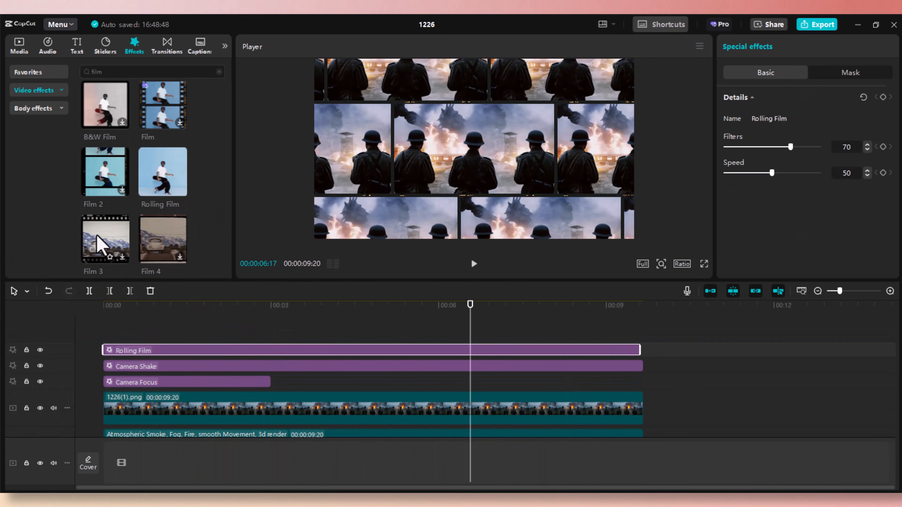
Step: Replace Rolling Film with the Film Graffiti effect at the timeline start, extend it to the end of the soldiers clip, and preview it
{"action": "scroll", "coordinate": [103, 237], "scroll_direction": "down", "scroll_amount": 5}
{"action": "left_click", "coordinate": [105, 170]}
{"action": "left_click", "coordinate": [215, 348]}
{"action": "key", "text": "Delete"}
{"action": "left_click", "coordinate": [104, 306]}
{"action": "left_click_drag", "start_coordinate": [105, 170], "coordinate": [136, 321]}
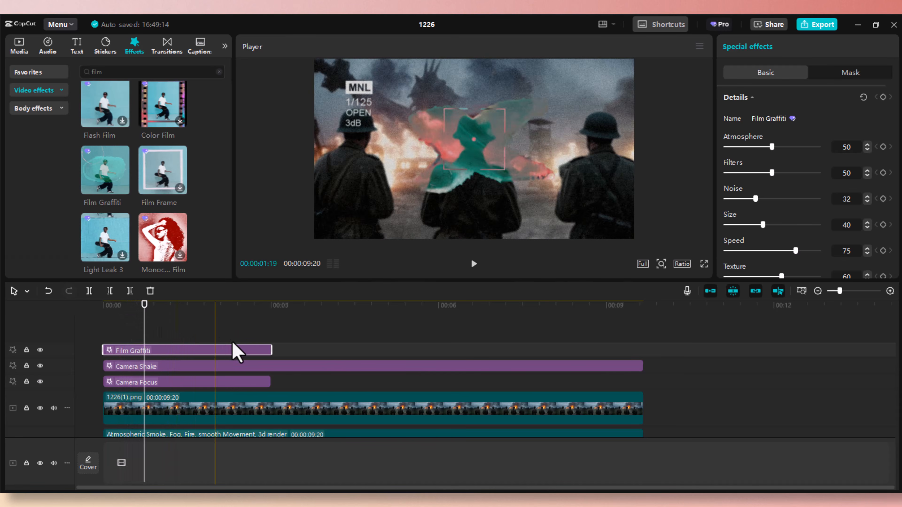
{"action": "left_click_drag", "start_coordinate": [271, 350], "coordinate": [654, 347]}
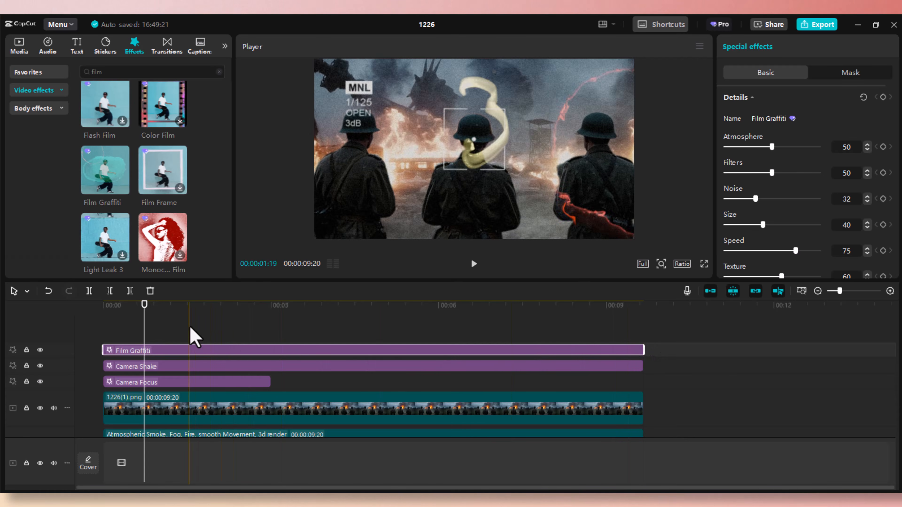
{"action": "left_click", "coordinate": [103, 324]}
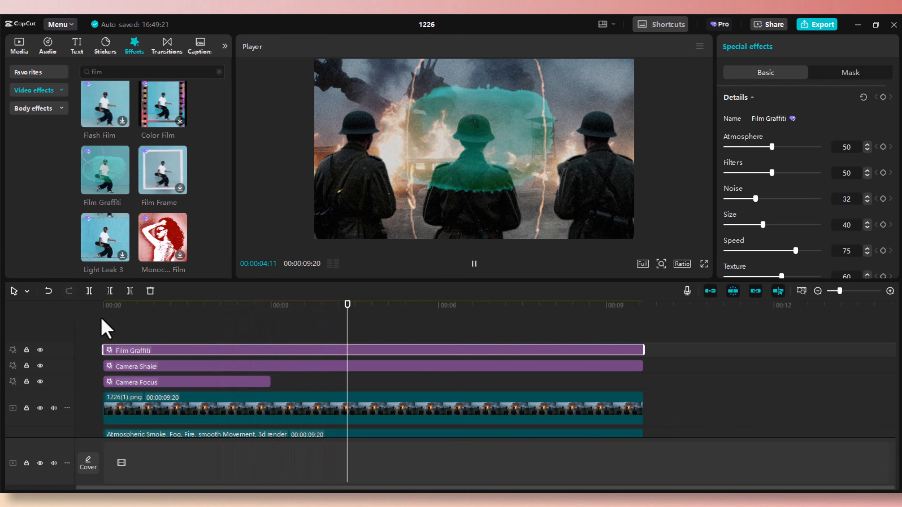
Step: Shorten the Film Graffiti effect to a brief section just after Camera Focus ends and preview the result
{"action": "left_click_drag", "start_coordinate": [105, 349], "coordinate": [283, 348]}
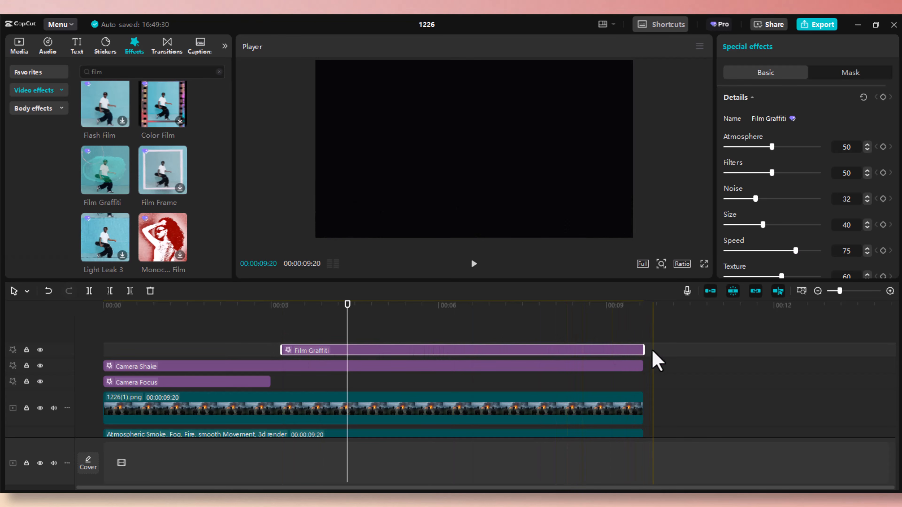
{"action": "left_click_drag", "start_coordinate": [643, 350], "coordinate": [306, 362]}
{"action": "key", "text": "space"}
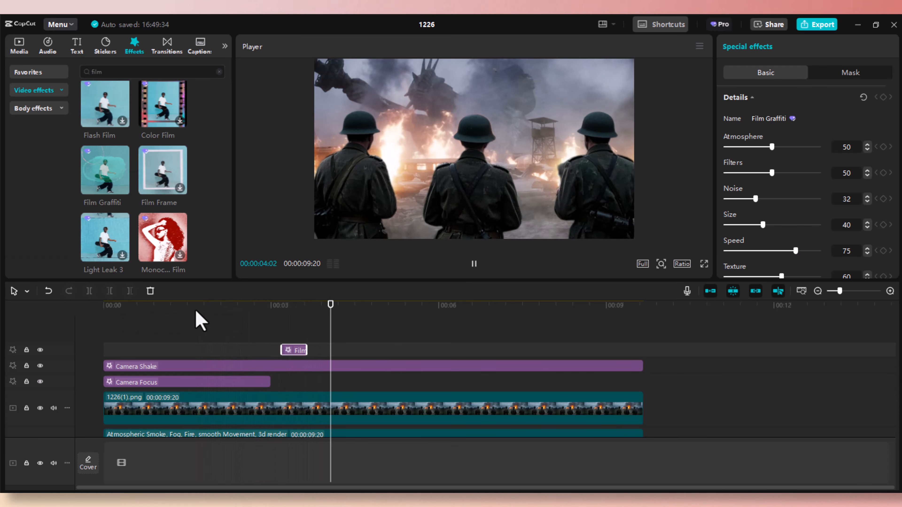
{"action": "left_click", "coordinate": [241, 315]}
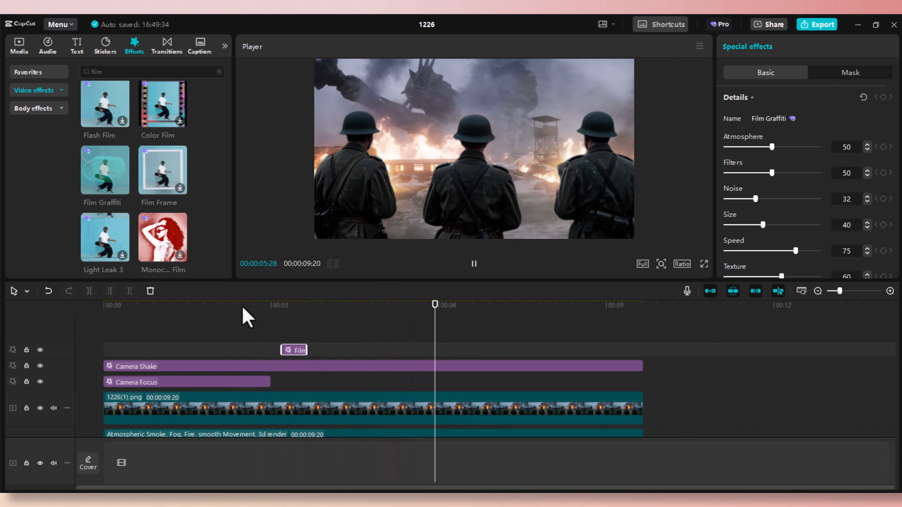
{"action": "key", "text": "space"}
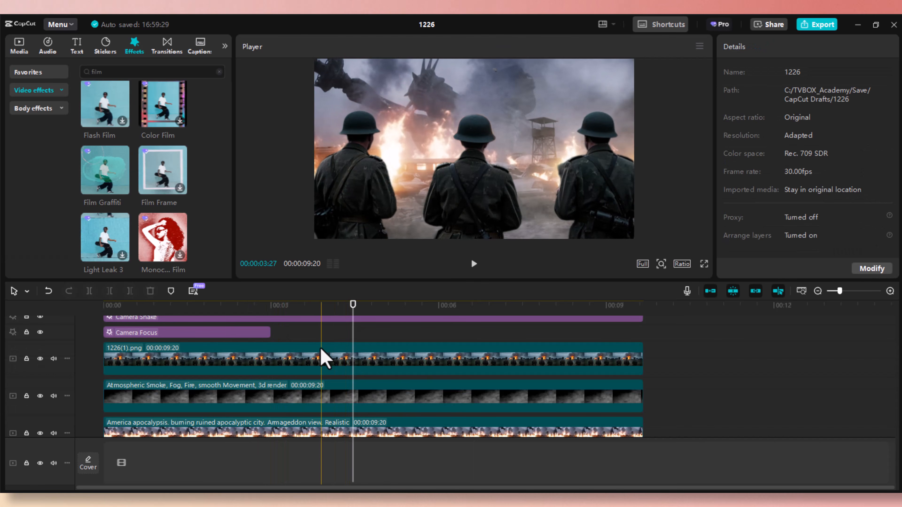
Step: Search sound effects for "gunfire sounds", audition "Explosion sound, thud, impact, gunfire", and add it to the timeline
{"action": "left_click", "coordinate": [48, 44]}
{"action": "left_click", "coordinate": [125, 71]}
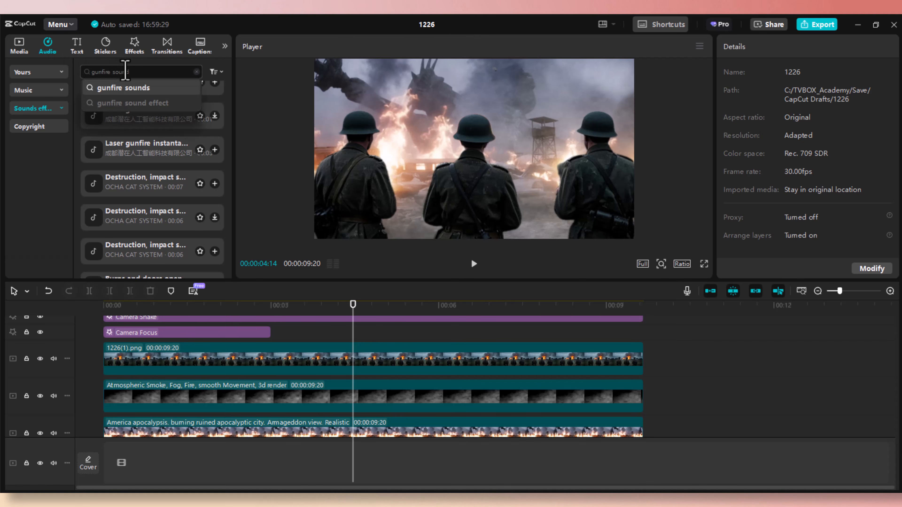
{"action": "left_click", "coordinate": [139, 91]}
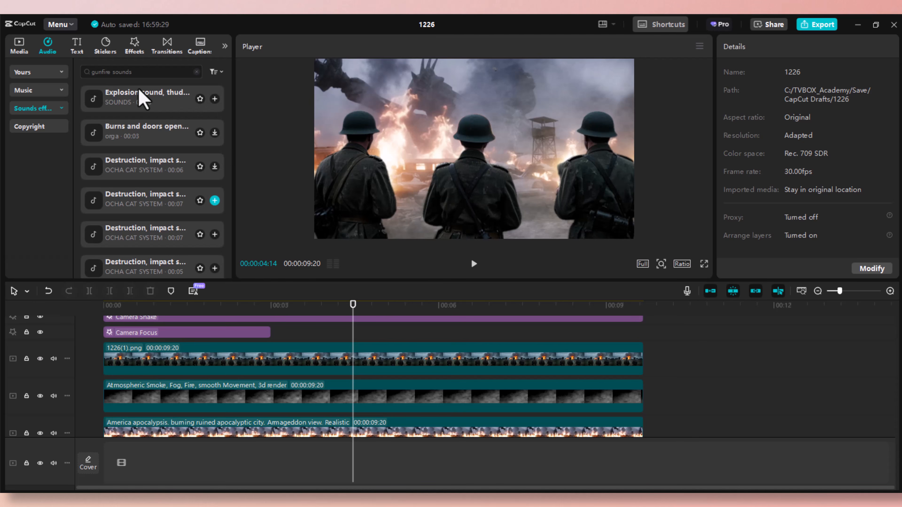
{"action": "left_click", "coordinate": [116, 111]}
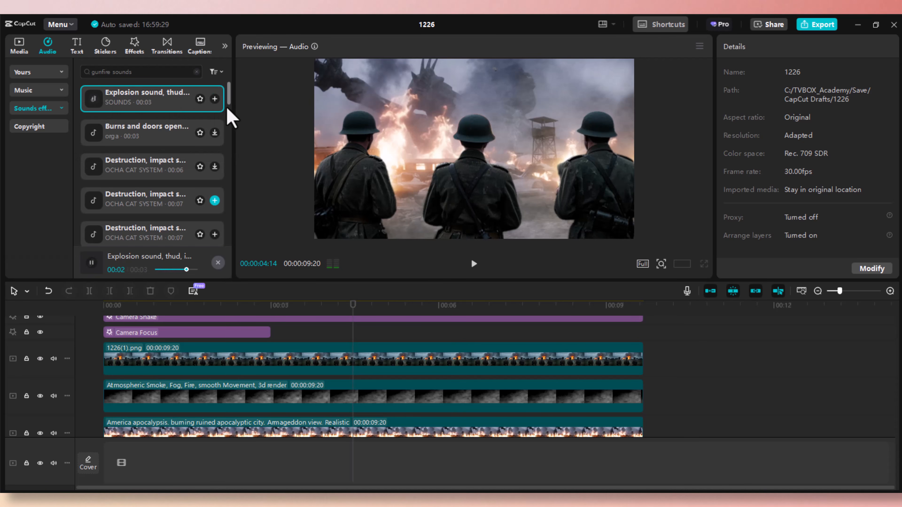
{"action": "left_click", "coordinate": [217, 101]}
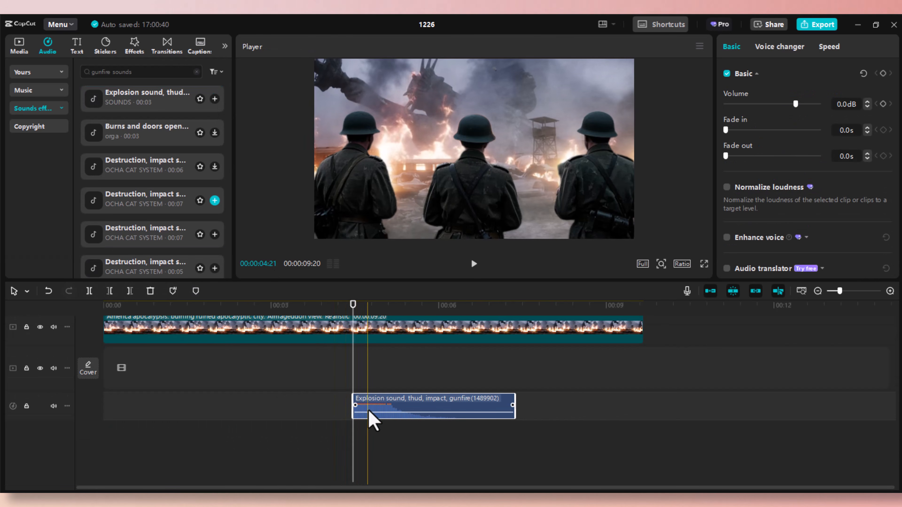
Step: Move the explosion sound clip to the timeline start with a 0.3 s fade-in and preview it
{"action": "left_click_drag", "start_coordinate": [373, 418], "coordinate": [137, 383]}
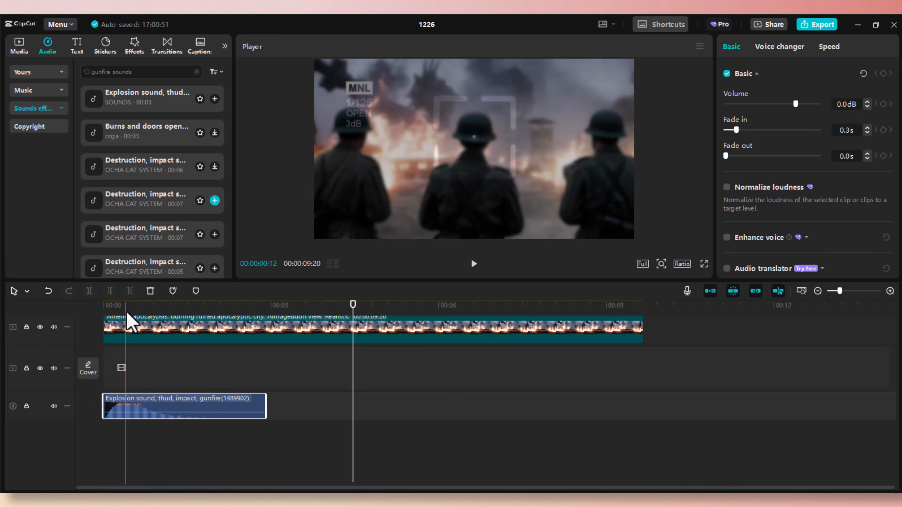
{"action": "key", "text": "space"}
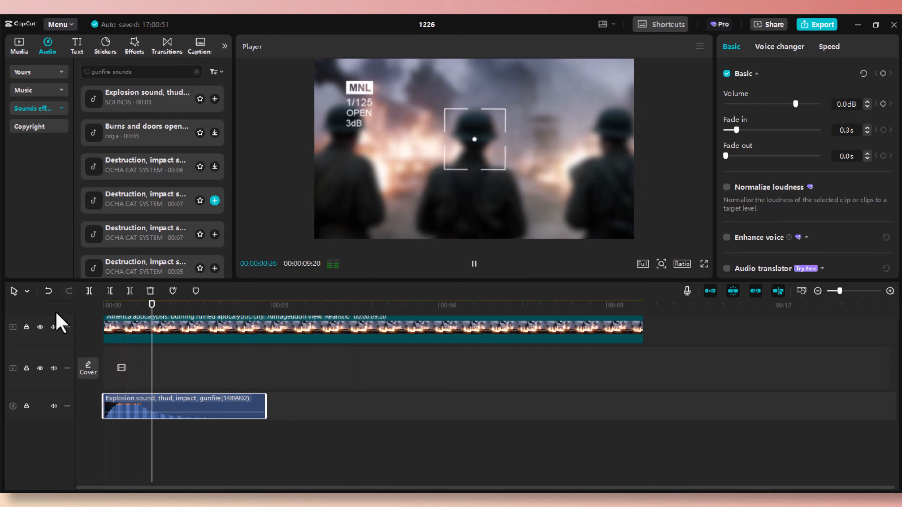
{"action": "key", "text": "space"}
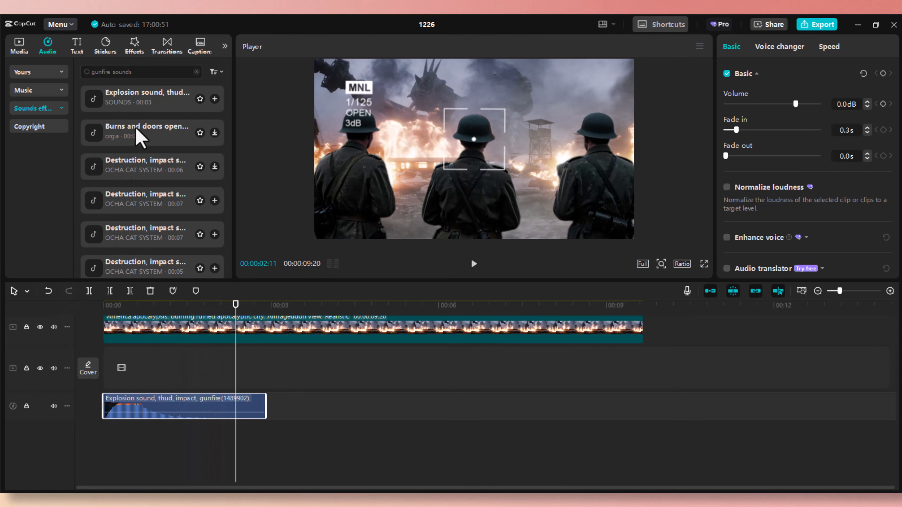
Step: Add "Burns and doors open-sounds like gunfire" on a second audio track starting at about 0.8 s and preview from the beginning
{"action": "left_click", "coordinate": [138, 135]}
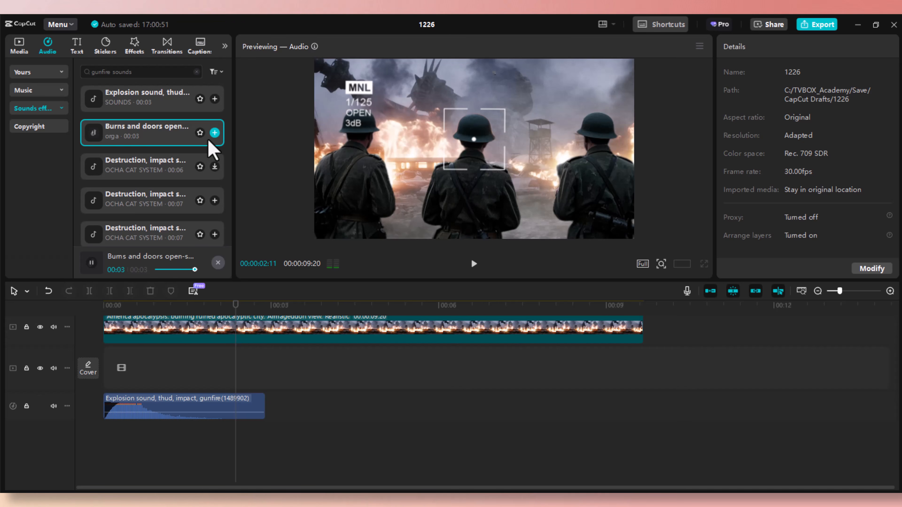
{"action": "left_click", "coordinate": [214, 133]}
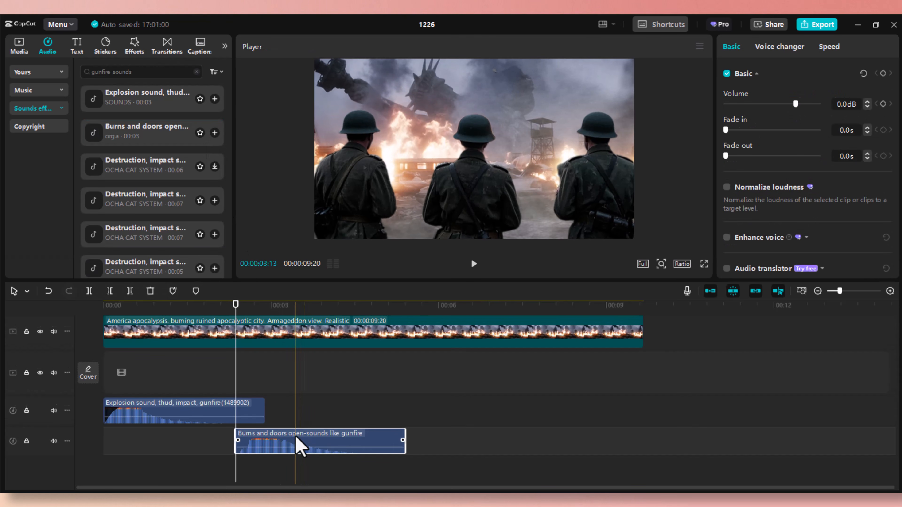
{"action": "left_click_drag", "start_coordinate": [298, 443], "coordinate": [209, 447]}
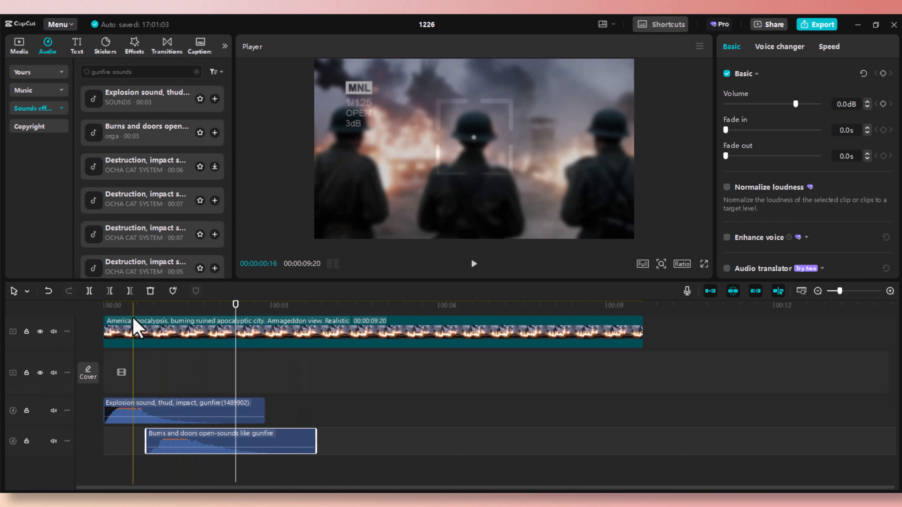
{"action": "left_click", "coordinate": [128, 306]}
{"action": "left_click", "coordinate": [100, 304]}
{"action": "key", "text": "space"}
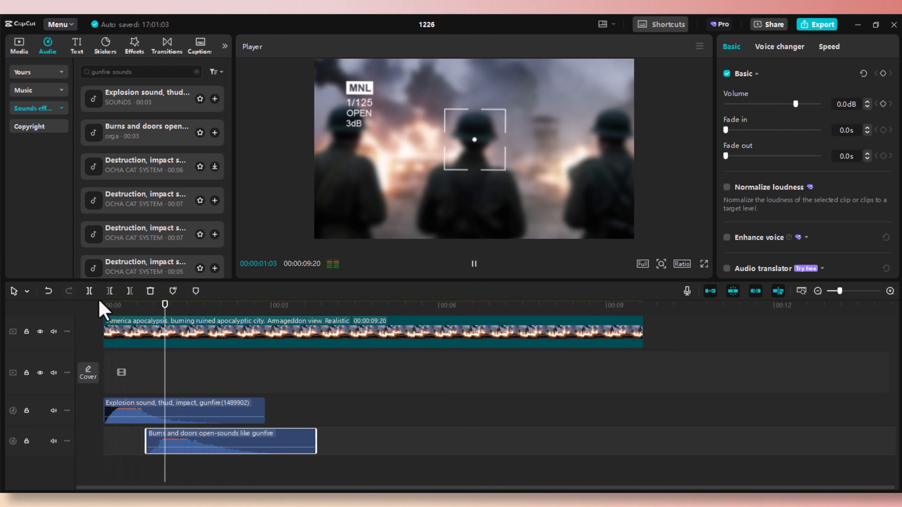
{"action": "key", "text": "space"}
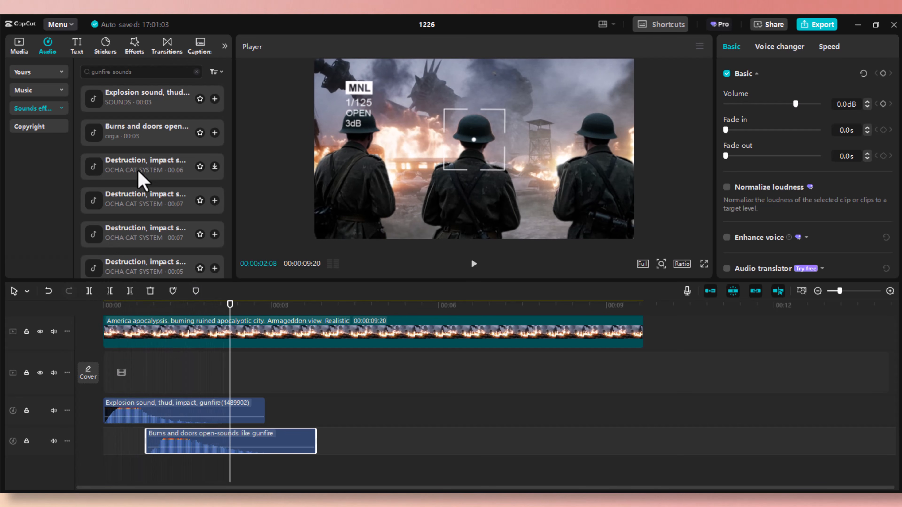
Step: Audition the Destruction impact sounds, add the "shattering 3" one at the playhead on a third audio track, and preview from the beginning
{"action": "left_click", "coordinate": [139, 172]}
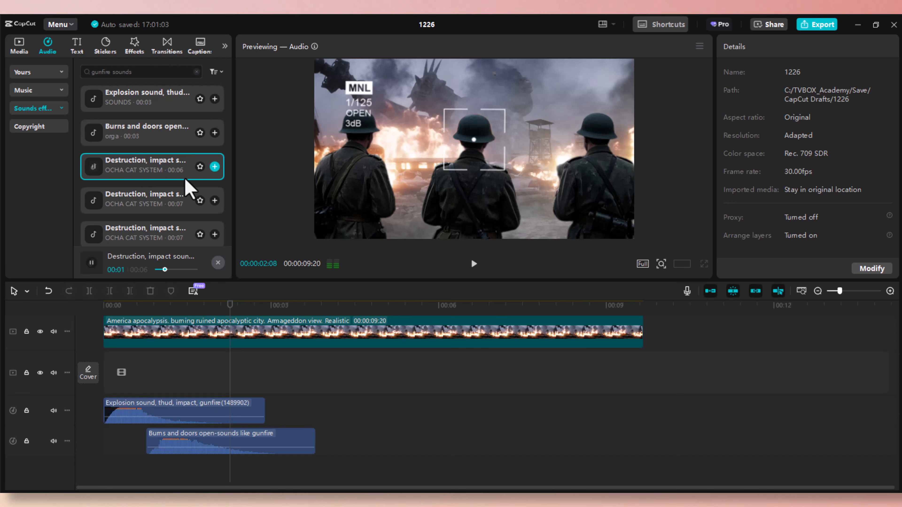
{"action": "left_click", "coordinate": [166, 199]}
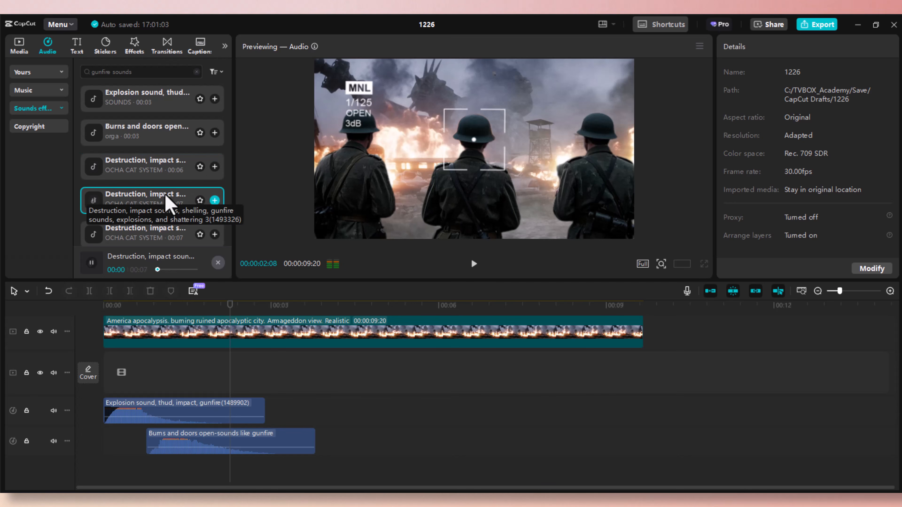
{"action": "left_click", "coordinate": [215, 201]}
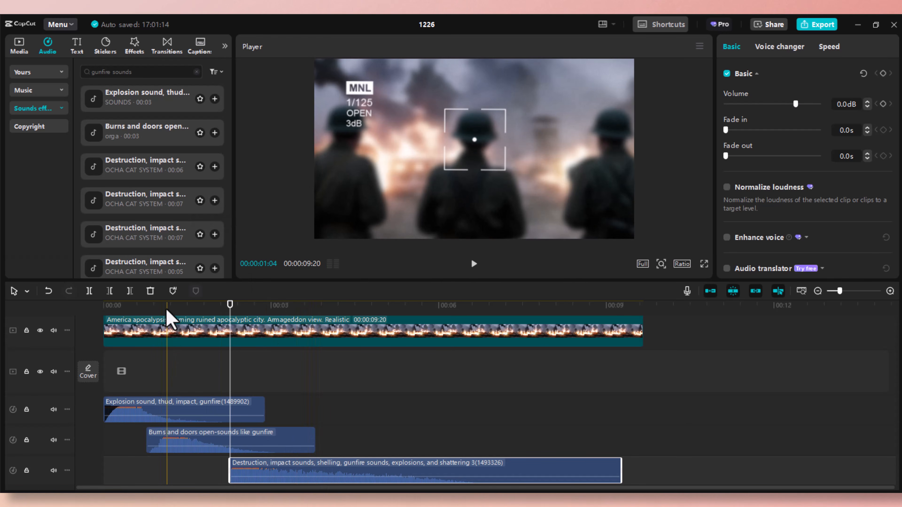
{"action": "left_click", "coordinate": [105, 306]}
{"action": "key", "text": "space"}
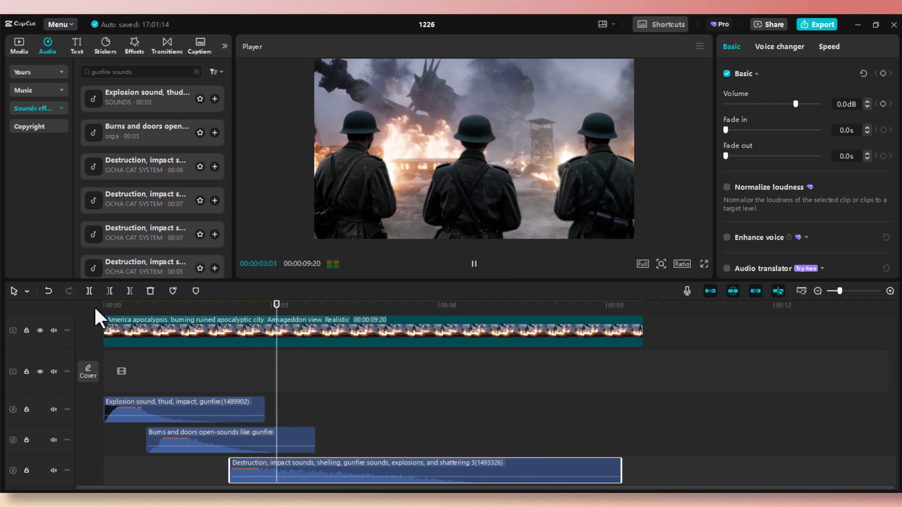
{"action": "key", "text": "space"}
Step: Audition more gunfire results and add a second copy of "Burns and doors open-sounds like gunfire" at the playhead
{"action": "left_click", "coordinate": [142, 231]}
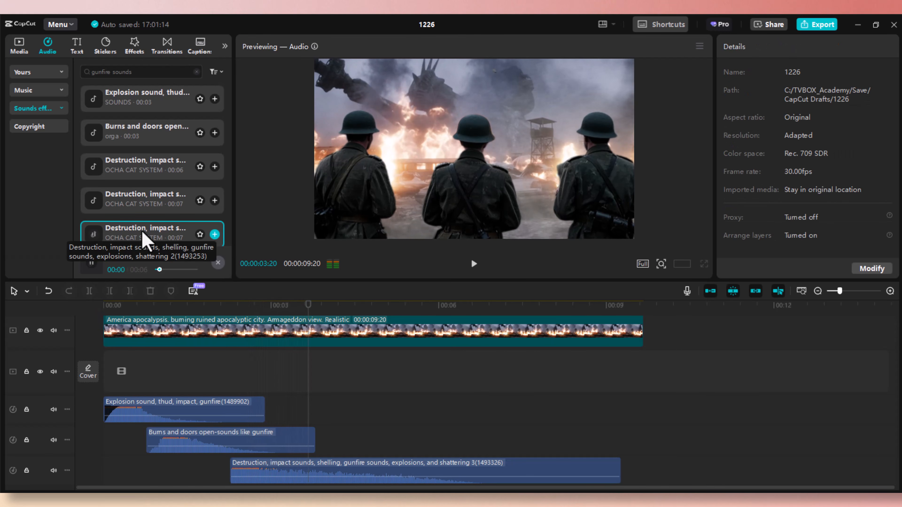
{"action": "scroll", "coordinate": [146, 227], "scroll_direction": "down", "scroll_amount": 1}
{"action": "scroll", "coordinate": [147, 227], "scroll_direction": "up", "scroll_amount": 1}
{"action": "left_click", "coordinate": [154, 123]}
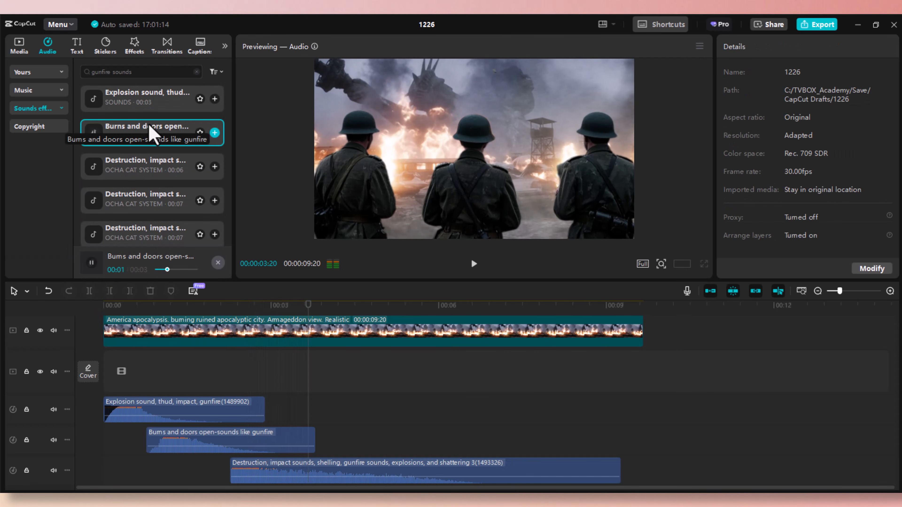
{"action": "left_click", "coordinate": [215, 132]}
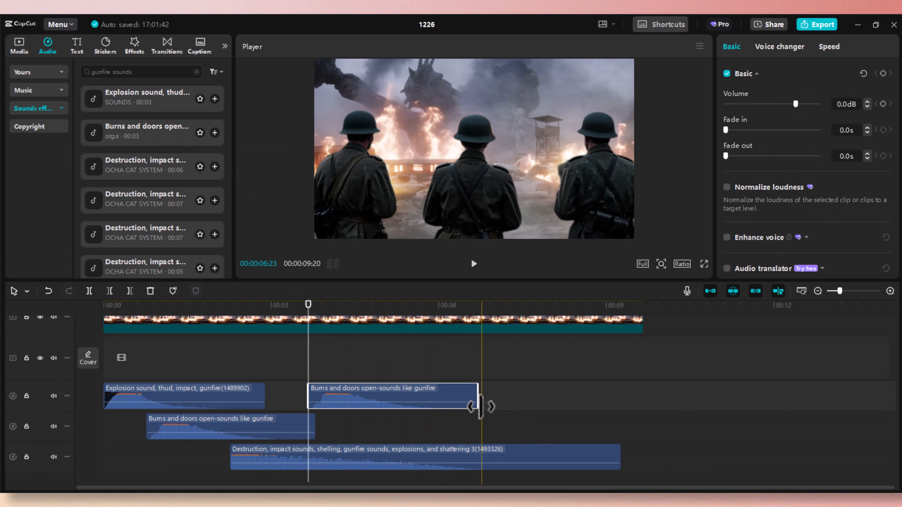
Step: Move the second Burns and doors clip to a new fourth audio track starting at about 1.4 s and preview from the beginning
{"action": "scroll", "coordinate": [479, 403], "scroll_direction": "down", "scroll_amount": 2}
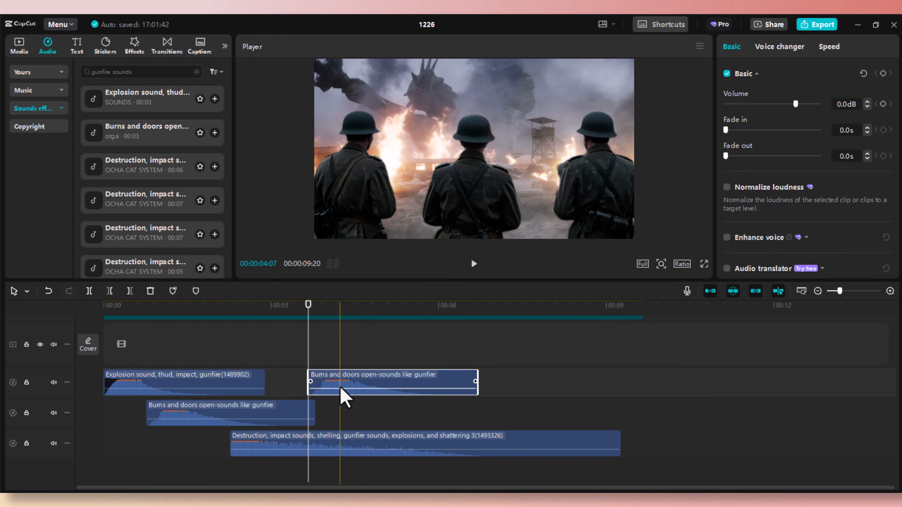
{"action": "left_click_drag", "start_coordinate": [356, 384], "coordinate": [227, 481]}
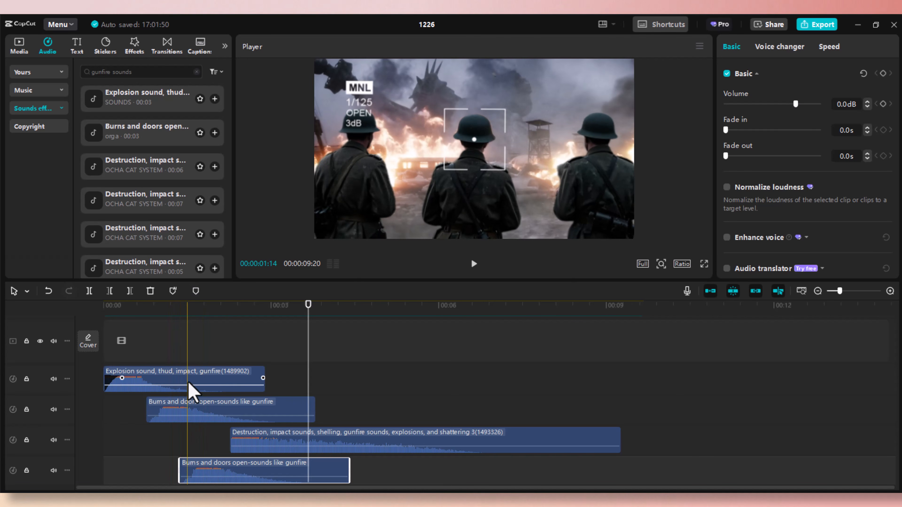
{"action": "left_click_drag", "start_coordinate": [164, 308], "coordinate": [1, 318]}
{"action": "key", "text": "space"}
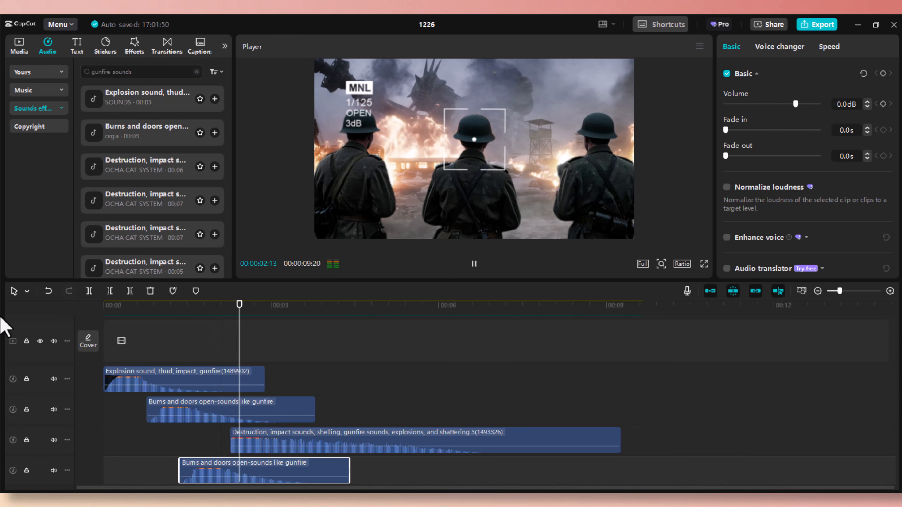
{"action": "key", "text": "space"}
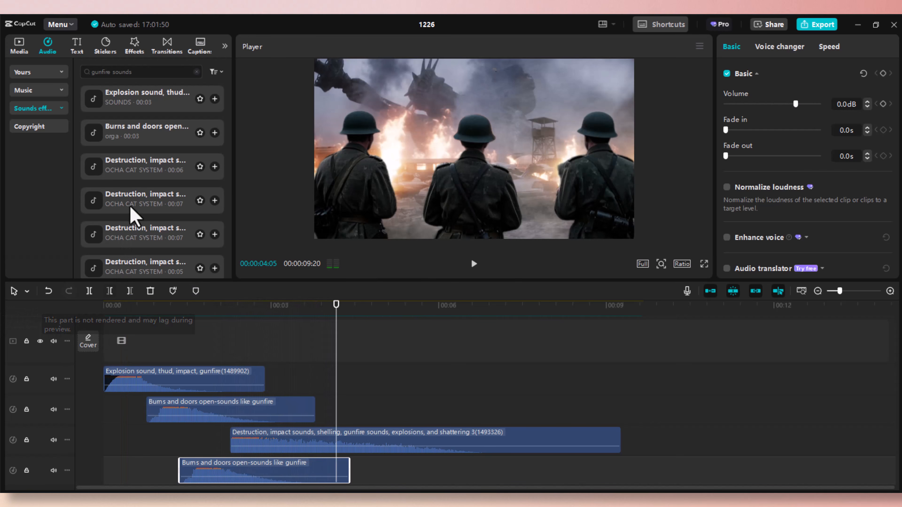
Step: Search sound effects for "artillery", audition the results, and add "Ideal for artillery, tank artillery and explosions!" to the timeline
{"action": "left_click", "coordinate": [197, 72]}
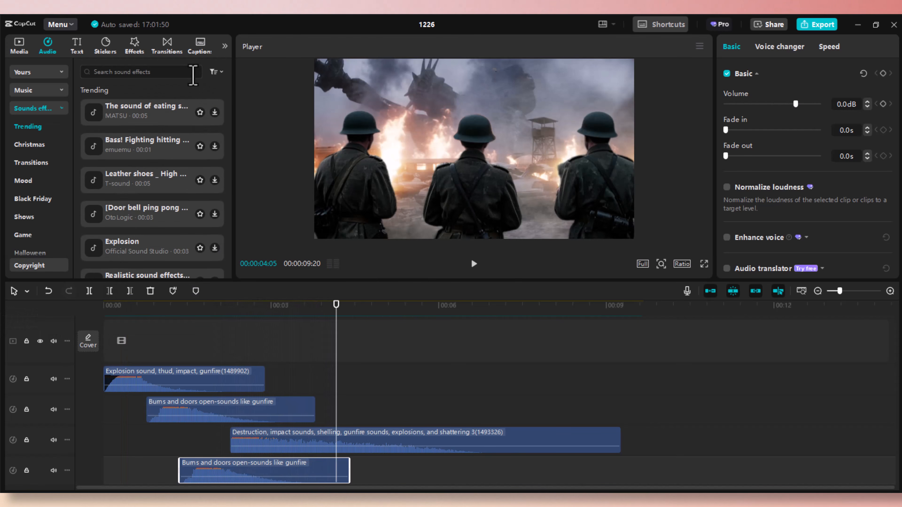
{"action": "left_click", "coordinate": [133, 73]}
{"action": "type", "text": "art"}
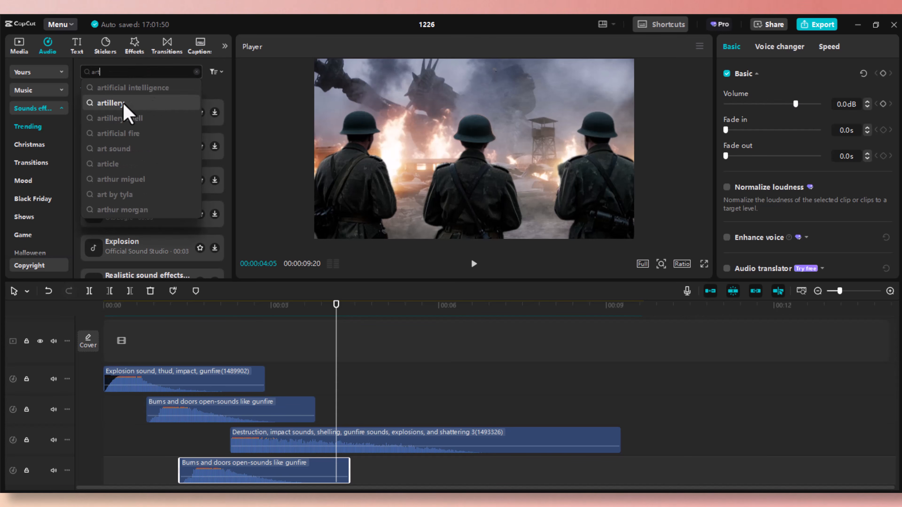
{"action": "left_click", "coordinate": [110, 103]}
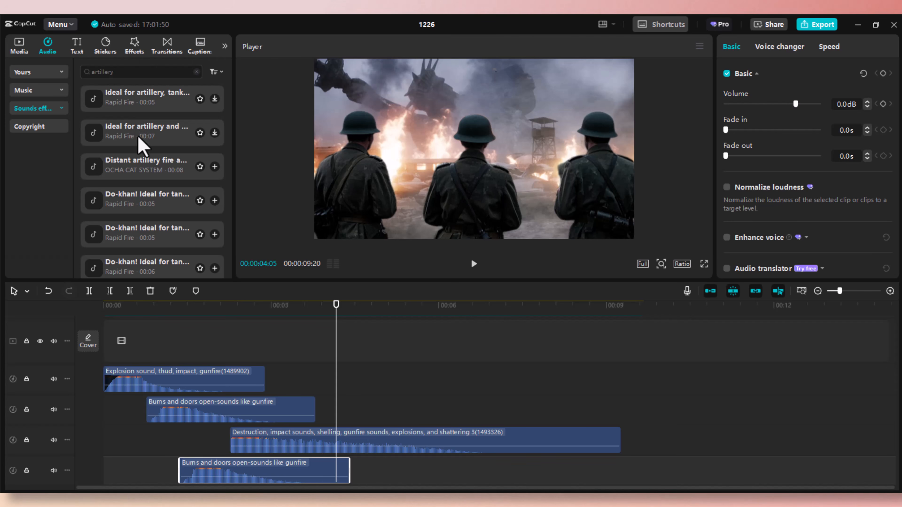
{"action": "left_click", "coordinate": [143, 139]}
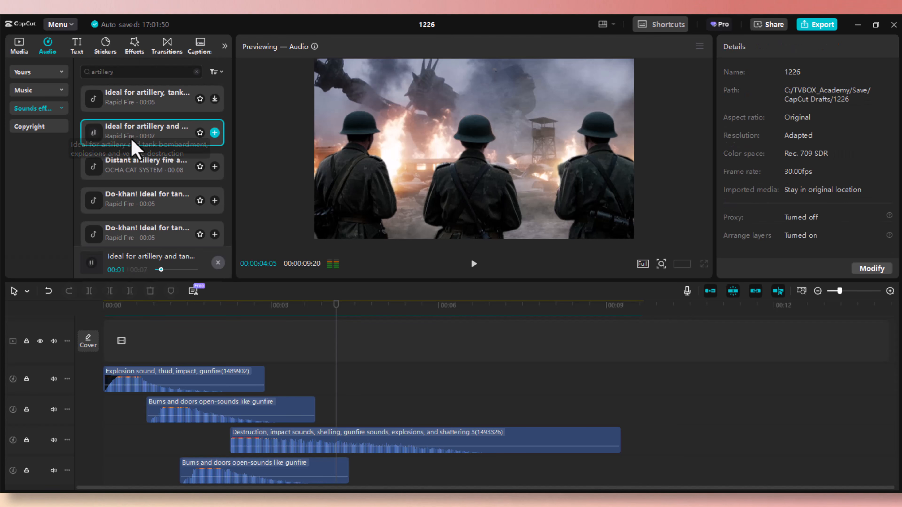
{"action": "left_click", "coordinate": [142, 101]}
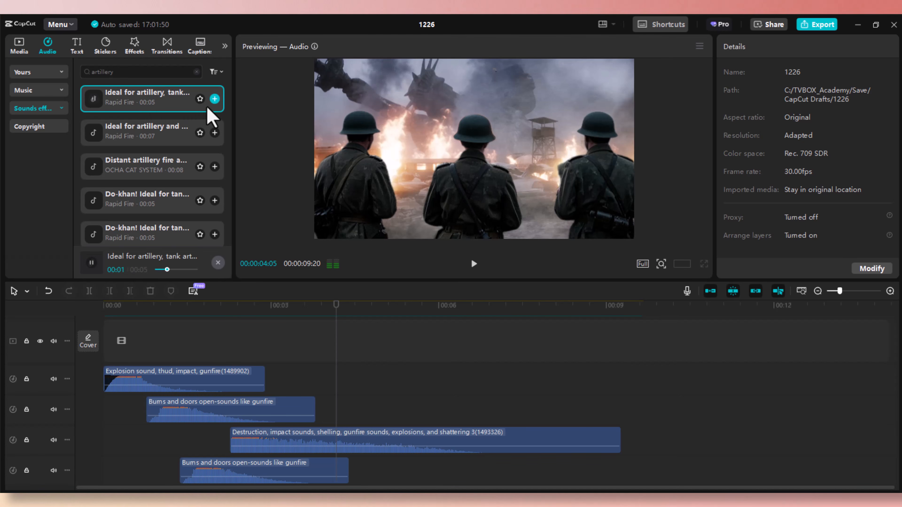
{"action": "left_click", "coordinate": [215, 98]}
Step: Move the artillery clip directly after the explosion sound on the first audio track and preview the mix from the beginning
{"action": "scroll", "coordinate": [398, 378], "scroll_direction": "down", "scroll_amount": 2}
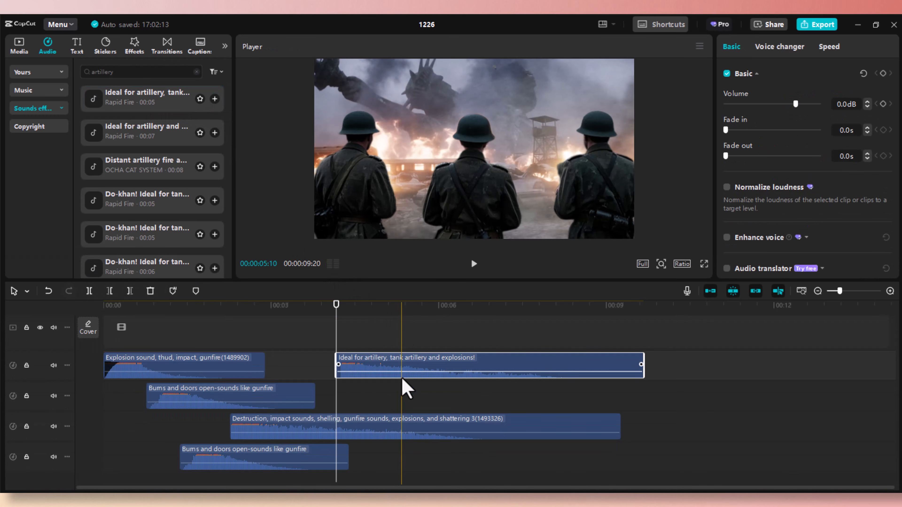
{"action": "left_click_drag", "start_coordinate": [387, 362], "coordinate": [312, 364]}
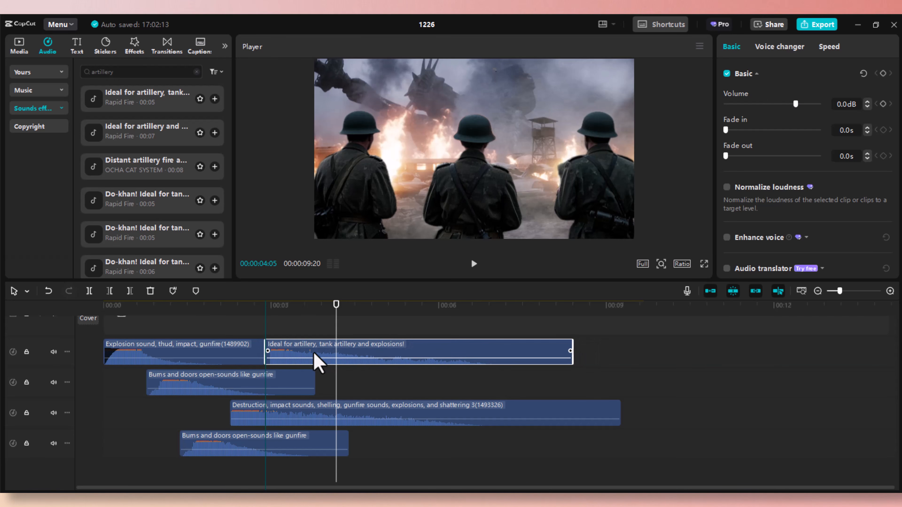
{"action": "left_click", "coordinate": [214, 309]}
{"action": "left_click", "coordinate": [102, 312]}
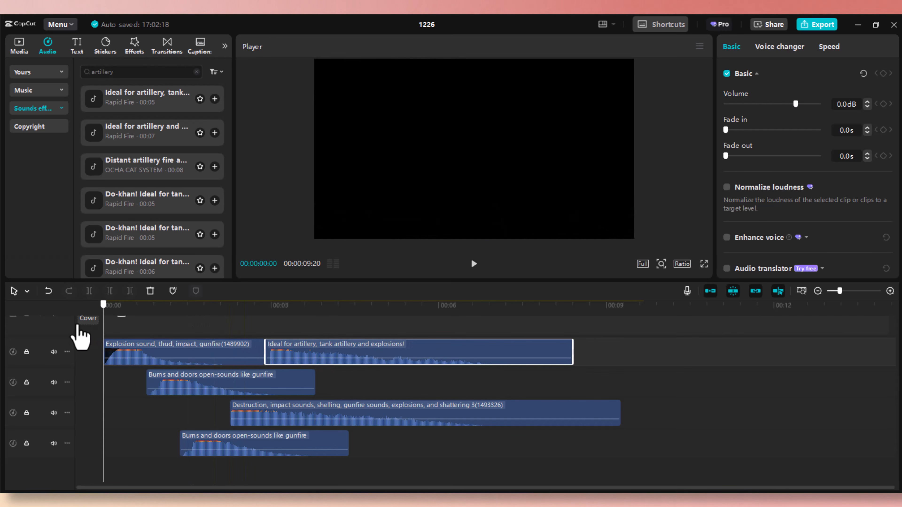
{"action": "key", "text": "space"}
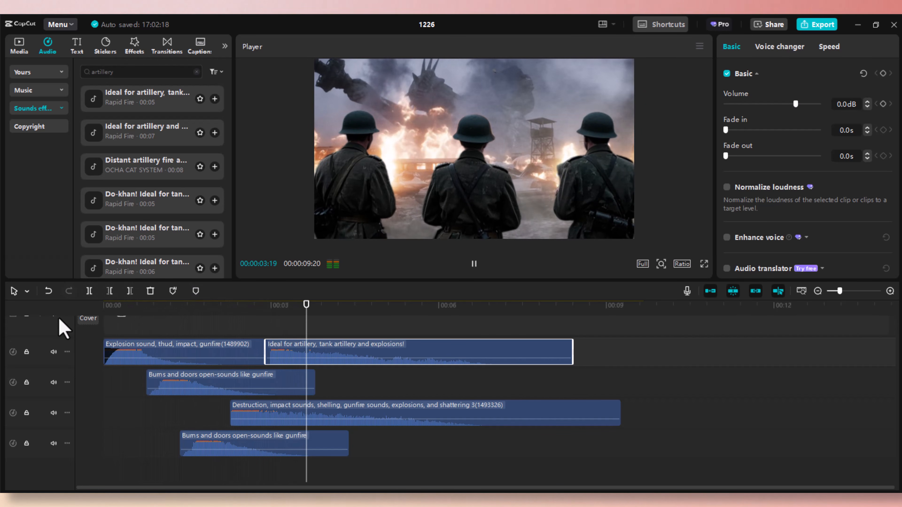
{"action": "key", "text": "space"}
Step: Audition more artillery sounds, add the 4-second "Do-khan! Ideal for tank cannons and artillery / explosions" at the playhead, and preview it
{"action": "left_click", "coordinate": [144, 166]}
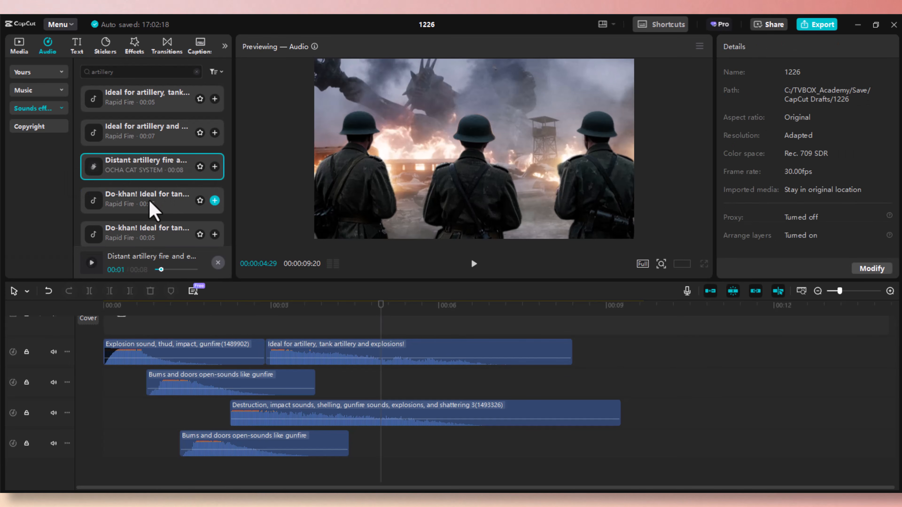
{"action": "scroll", "coordinate": [153, 210], "scroll_direction": "down", "scroll_amount": 2}
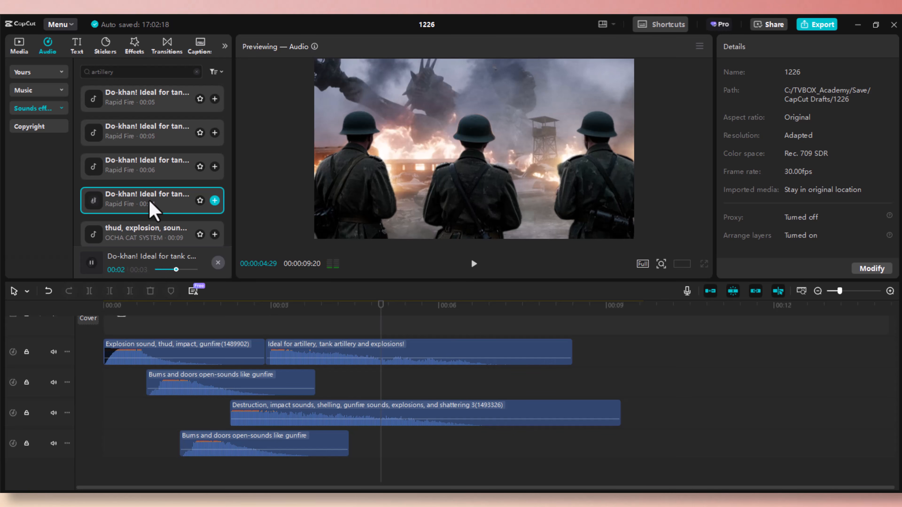
{"action": "left_click", "coordinate": [214, 201]}
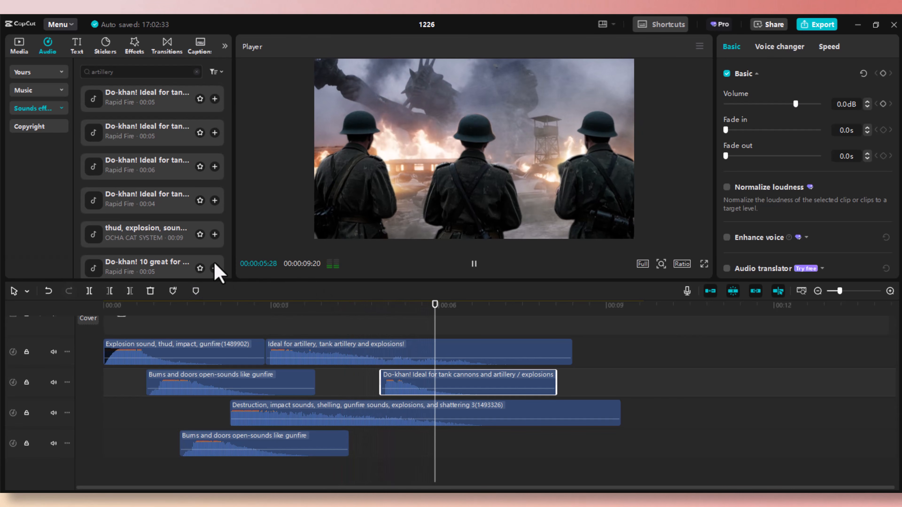
Step: Add the 9-second "thud, explosion, sound of artillery fire, war, destruction" effect on a new fifth audio track at about 2.1 s and preview the mix
{"action": "left_click", "coordinate": [136, 235]}
{"action": "scroll", "coordinate": [145, 227], "scroll_direction": "down", "scroll_amount": 2}
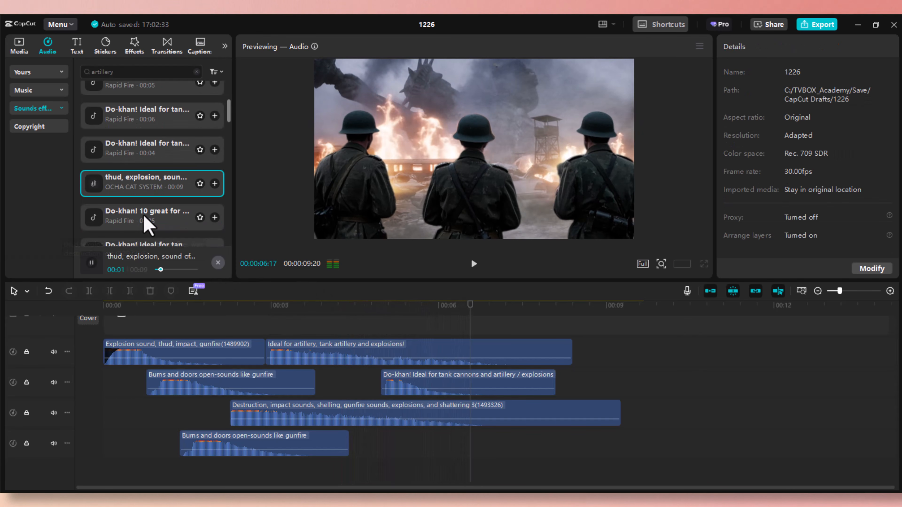
{"action": "left_click", "coordinate": [215, 183]}
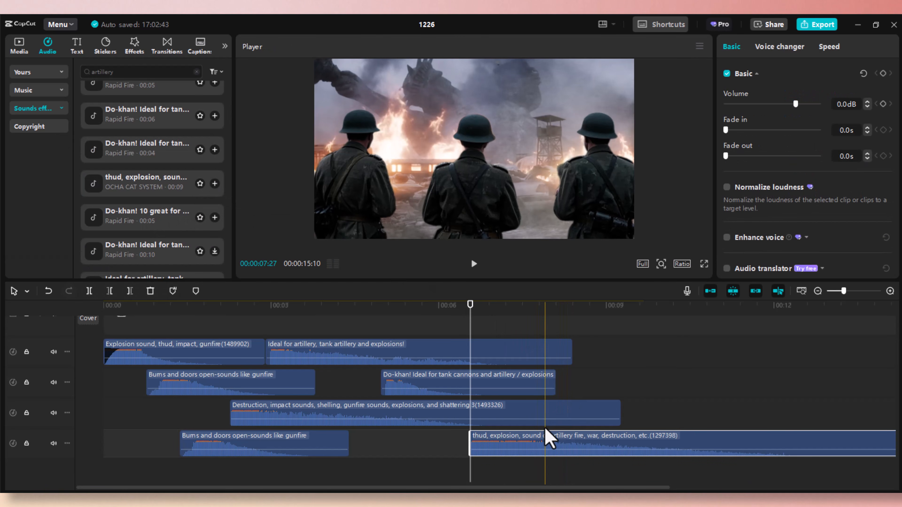
{"action": "left_click_drag", "start_coordinate": [538, 444], "coordinate": [290, 474]}
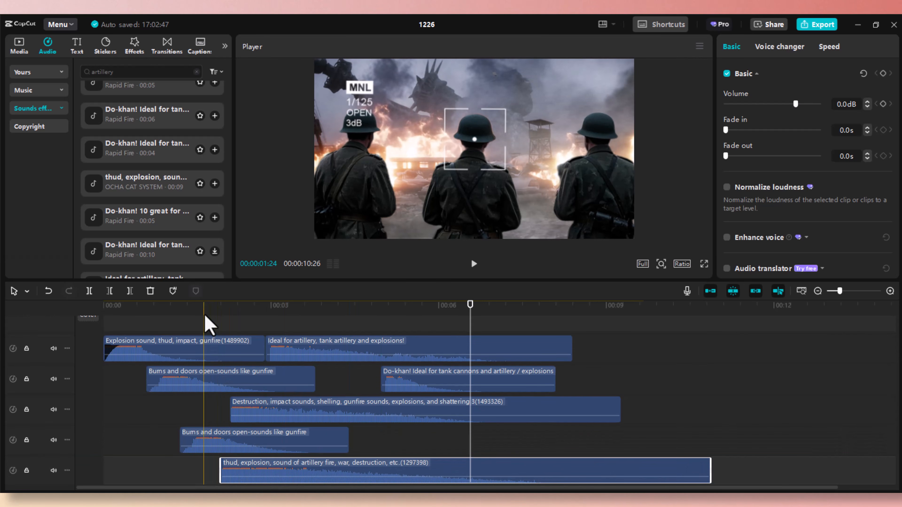
{"action": "key", "text": "space"}
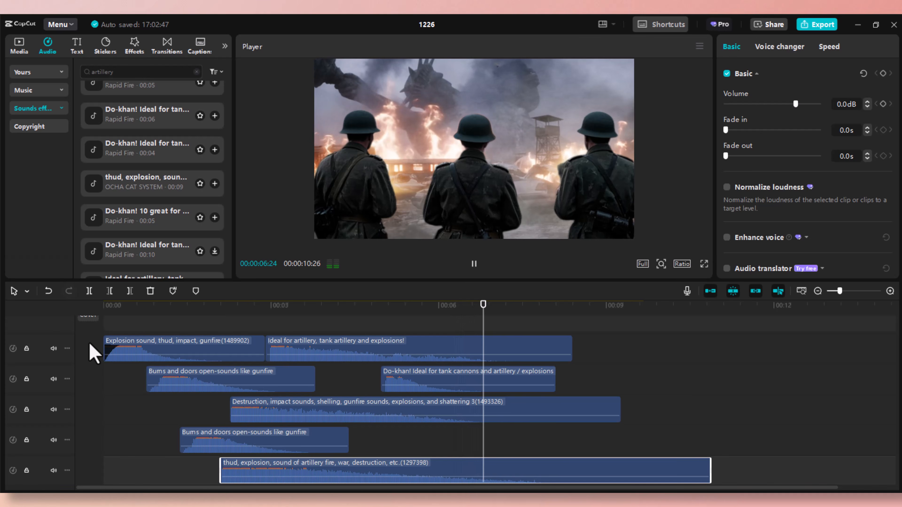
{"action": "mouse_move", "coordinate": [113, 346]}
{"action": "key", "text": "space"}
Step: Audition more artillery sounds and add "Large explosion, bombing, artillery bombardment, bomb SE" to the fourth audio track at about 5.9 s
{"action": "left_click", "coordinate": [139, 223]}
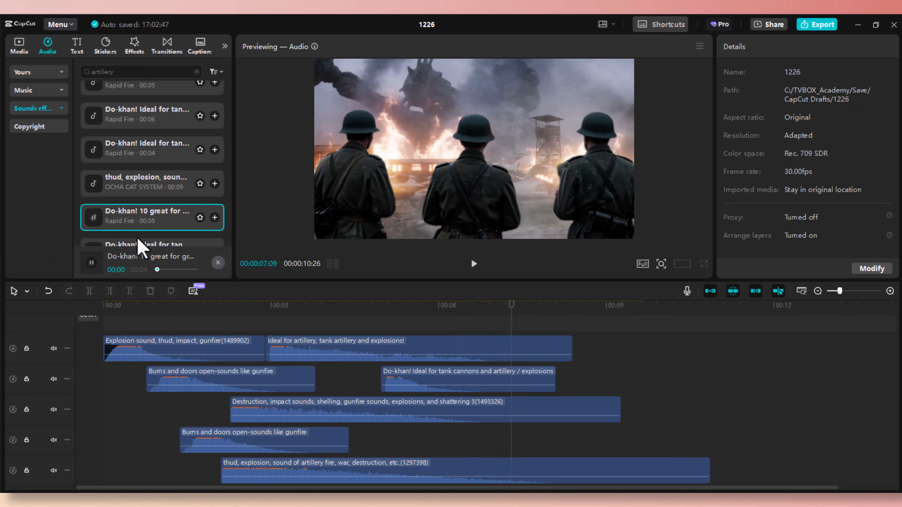
{"action": "scroll", "coordinate": [149, 238], "scroll_direction": "down", "scroll_amount": 3}
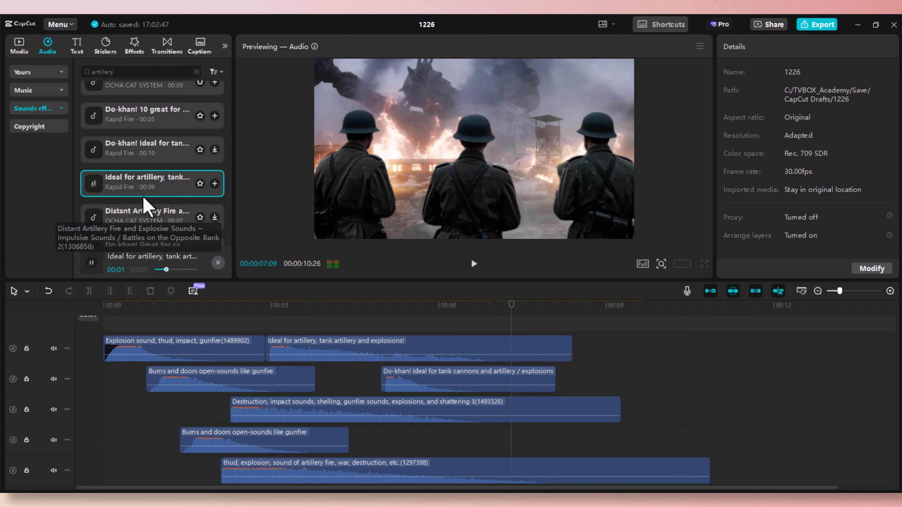
{"action": "left_click", "coordinate": [143, 213]}
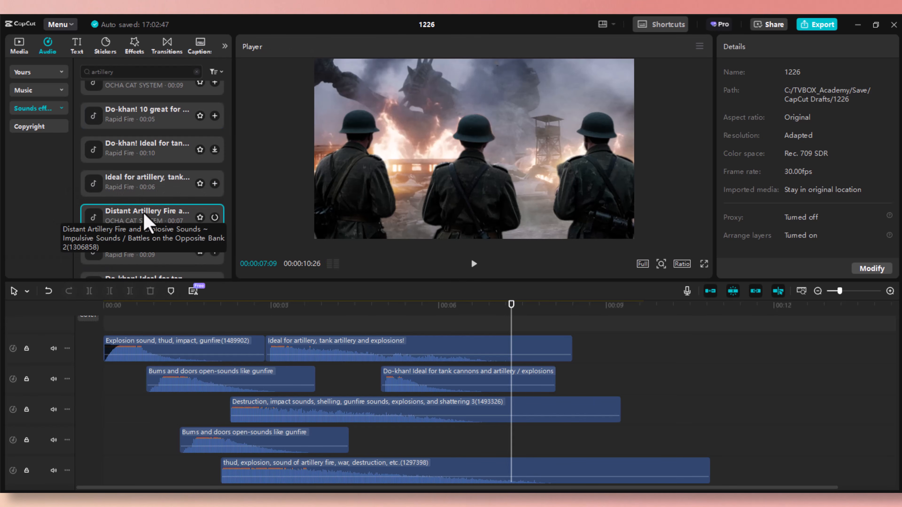
{"action": "scroll", "coordinate": [144, 215], "scroll_direction": "down", "scroll_amount": 1}
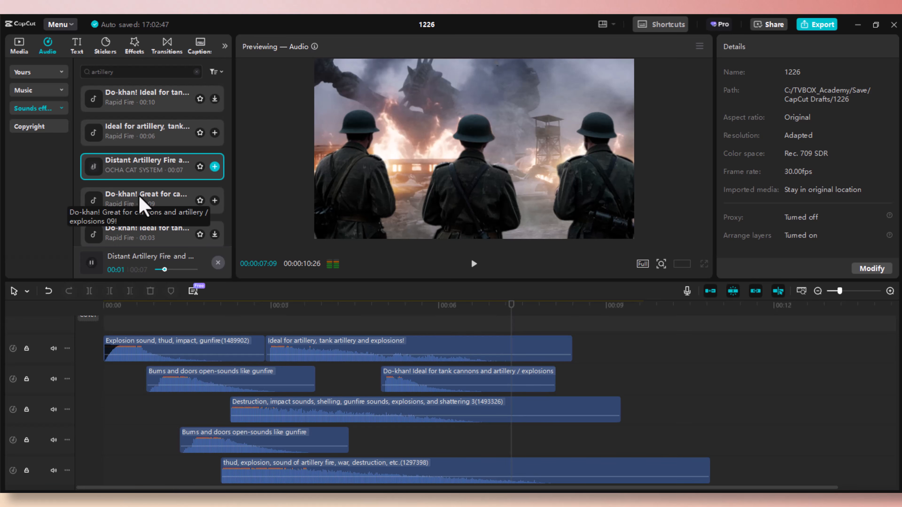
{"action": "left_click", "coordinate": [132, 228]}
{"action": "scroll", "coordinate": [133, 228], "scroll_direction": "down", "scroll_amount": 1}
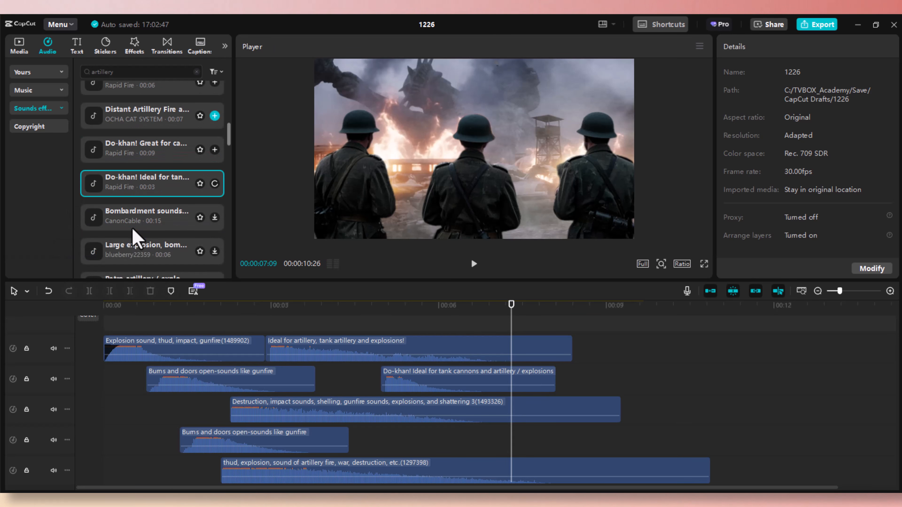
{"action": "left_click", "coordinate": [133, 215]}
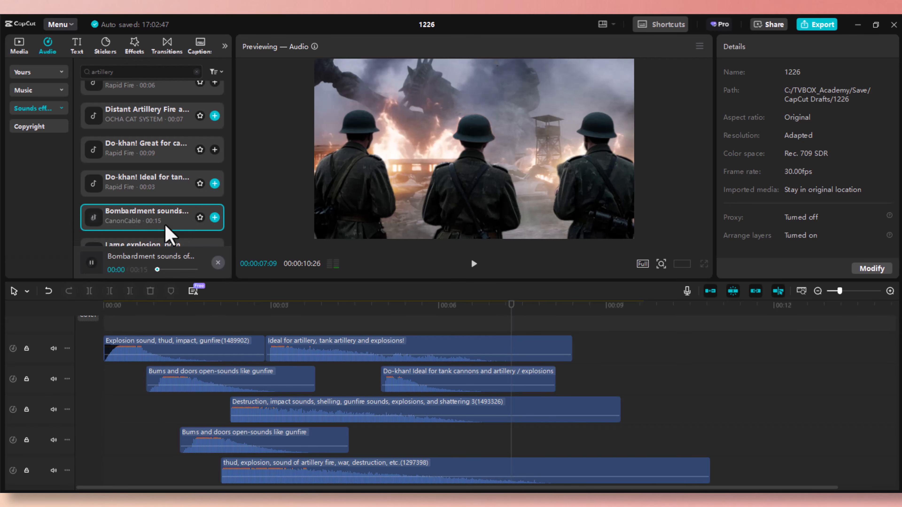
{"action": "scroll", "coordinate": [170, 234], "scroll_direction": "down", "scroll_amount": 1}
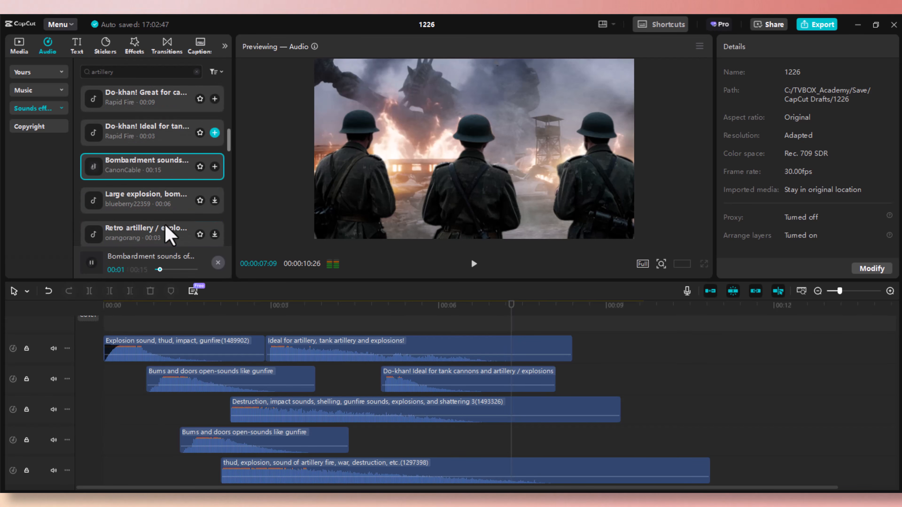
{"action": "left_click", "coordinate": [151, 203]}
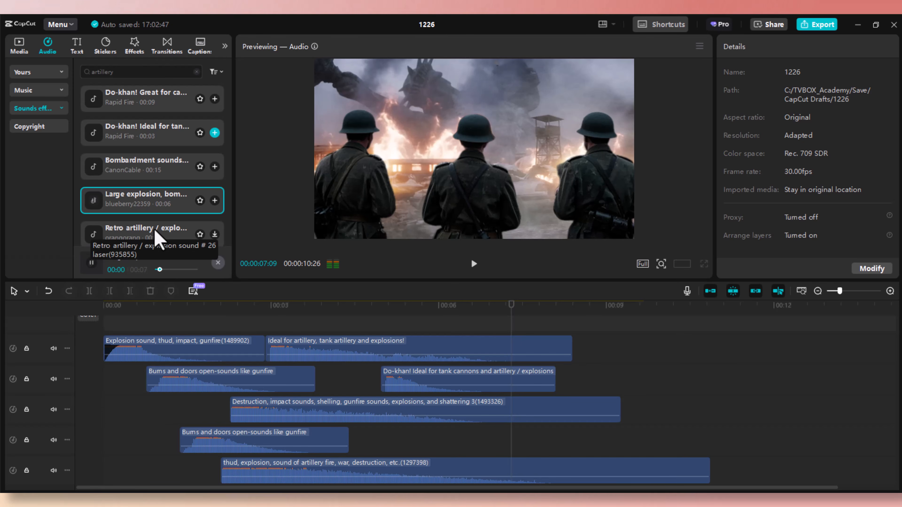
{"action": "left_click_drag", "start_coordinate": [141, 207], "coordinate": [436, 448]}
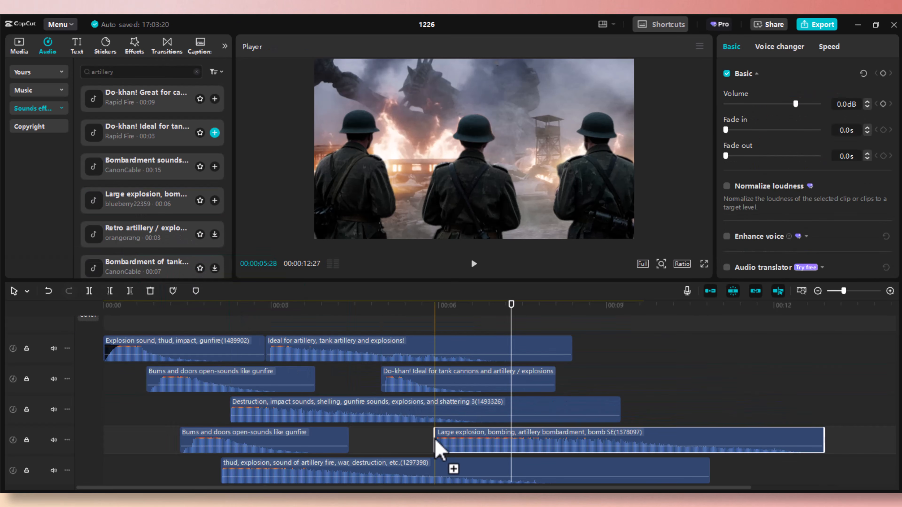
Step: Preview the sound mix from about 5.4 s to past the end of the video
{"action": "left_click", "coordinate": [404, 311]}
{"action": "key", "text": "space"}
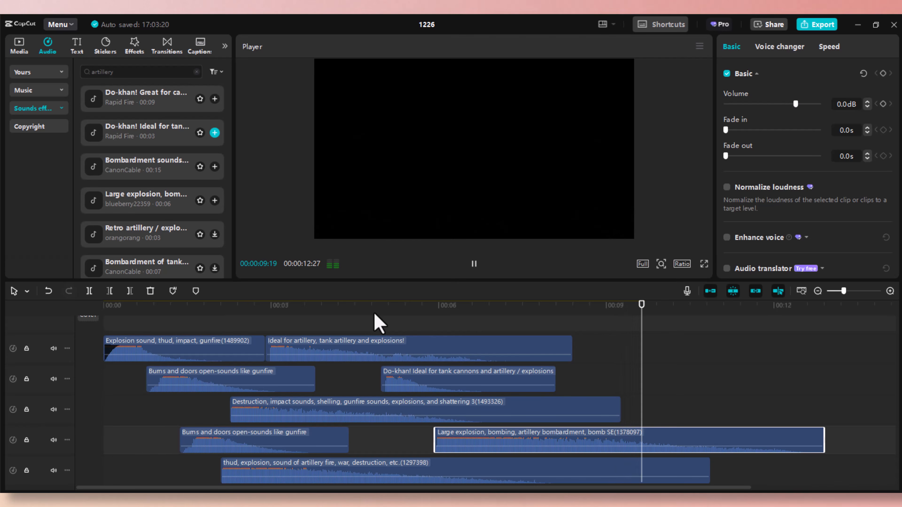
{"action": "key", "text": "space"}
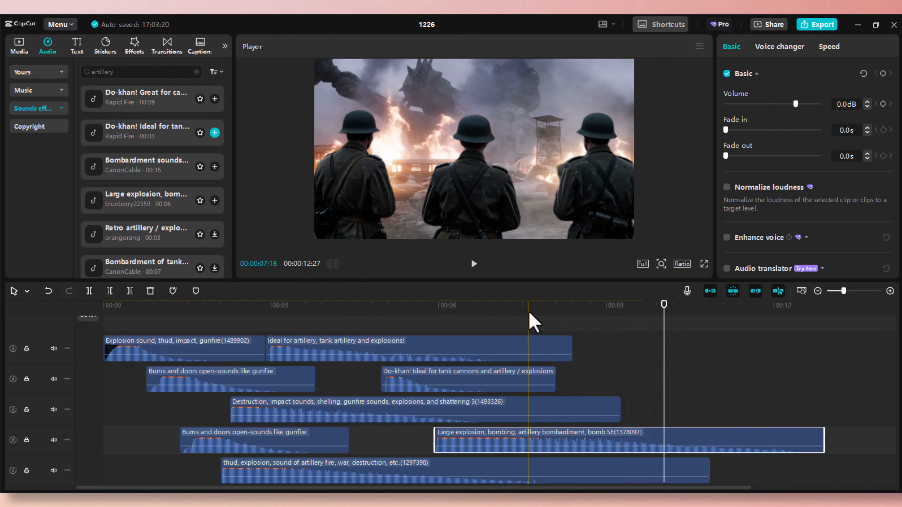
Step: Search sound effects for "shots", add "[Gun voice 008] 3 shots" at about 5 s, and preview it in the mix
{"action": "left_click", "coordinate": [386, 306]}
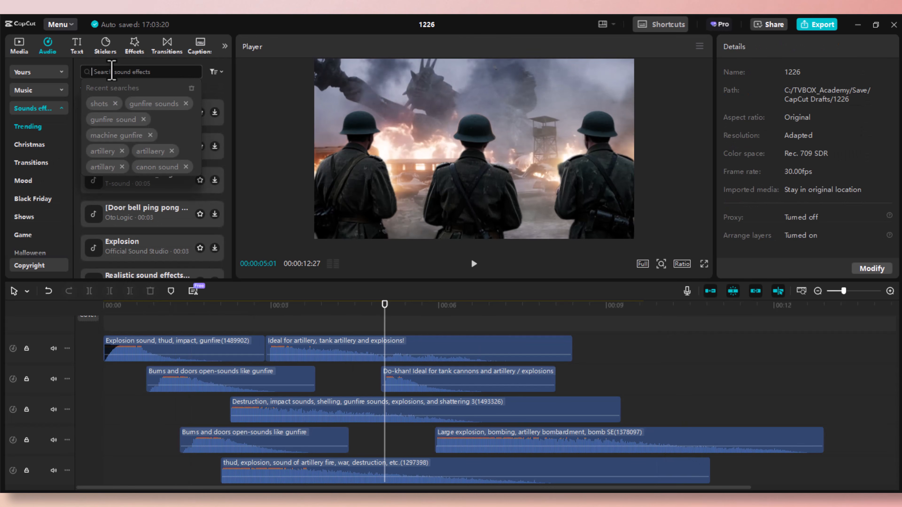
{"action": "type", "text": "shots"}
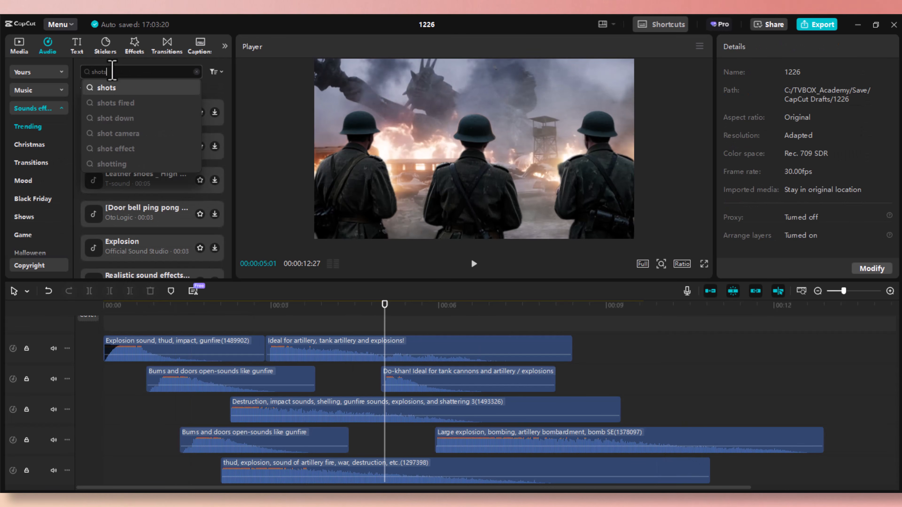
{"action": "key", "text": "Return"}
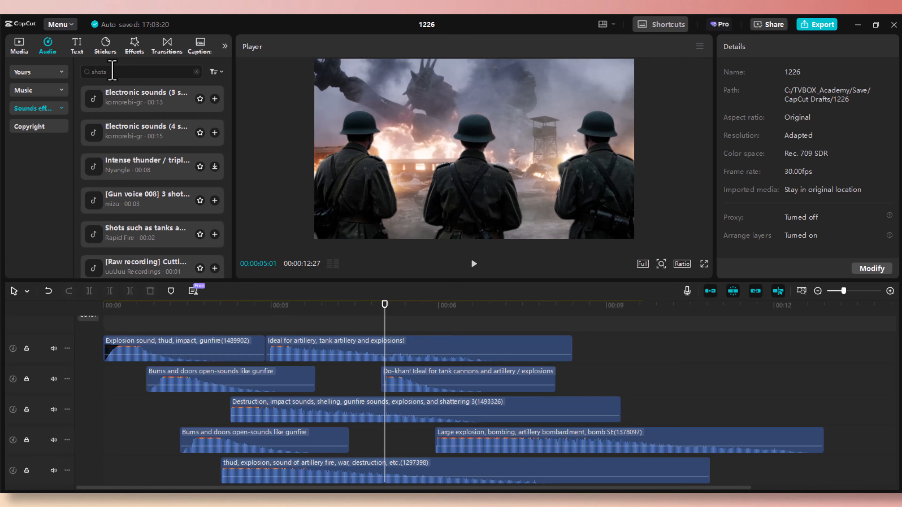
{"action": "left_click", "coordinate": [156, 209]}
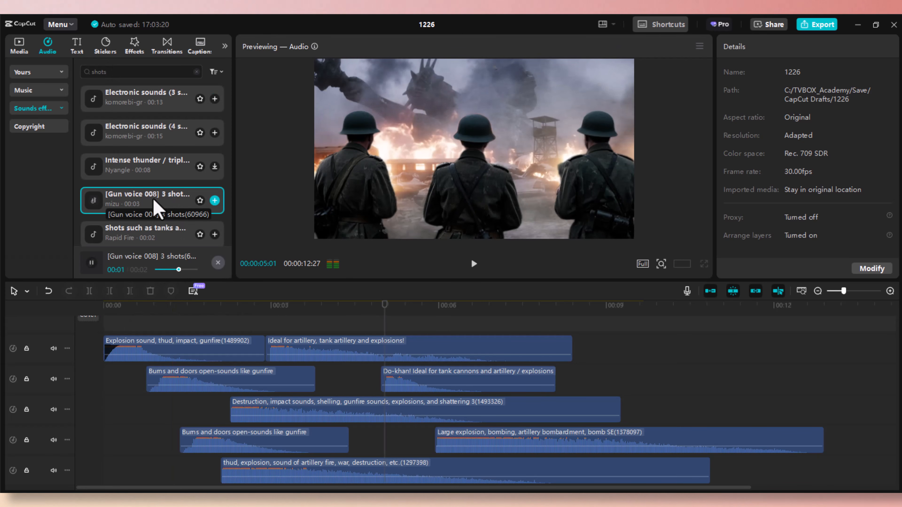
{"action": "left_click", "coordinate": [214, 200]}
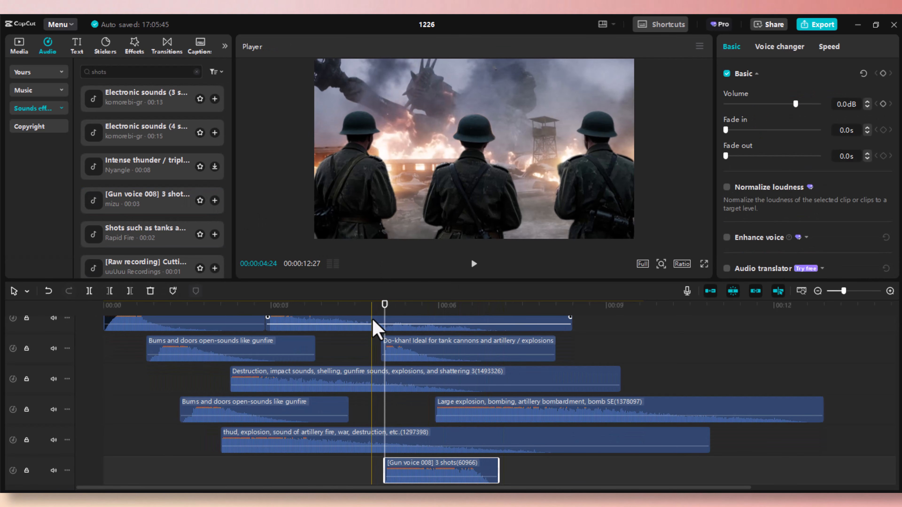
{"action": "left_click", "coordinate": [364, 305]}
{"action": "key", "text": "space"}
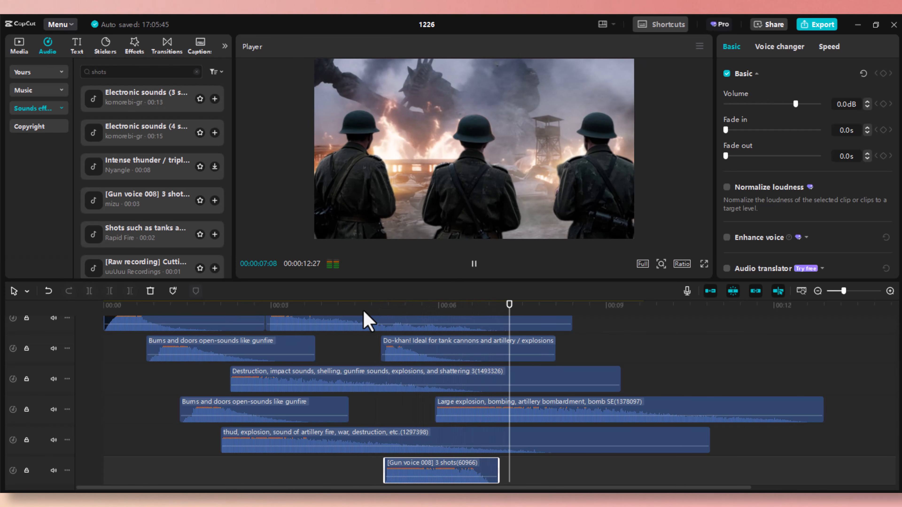
{"action": "key", "text": "space"}
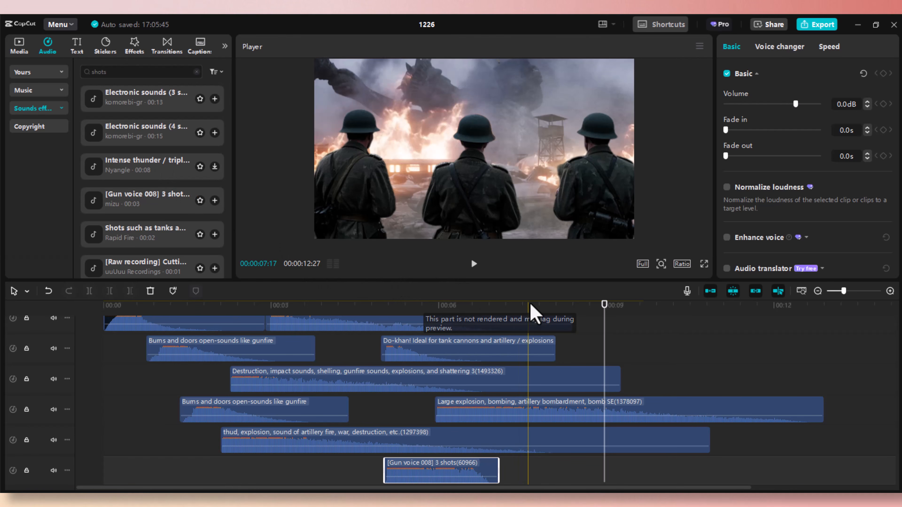
Step: Give the "Large explosion" clip a 1.1 s fade-out, trim its end to match the end of the video, and preview the ending
{"action": "scroll", "coordinate": [702, 373], "scroll_direction": "up", "scroll_amount": 1}
{"action": "scroll", "coordinate": [703, 373], "scroll_direction": "down", "scroll_amount": 1}
{"action": "scroll", "coordinate": [708, 380], "scroll_direction": "up", "scroll_amount": 3}
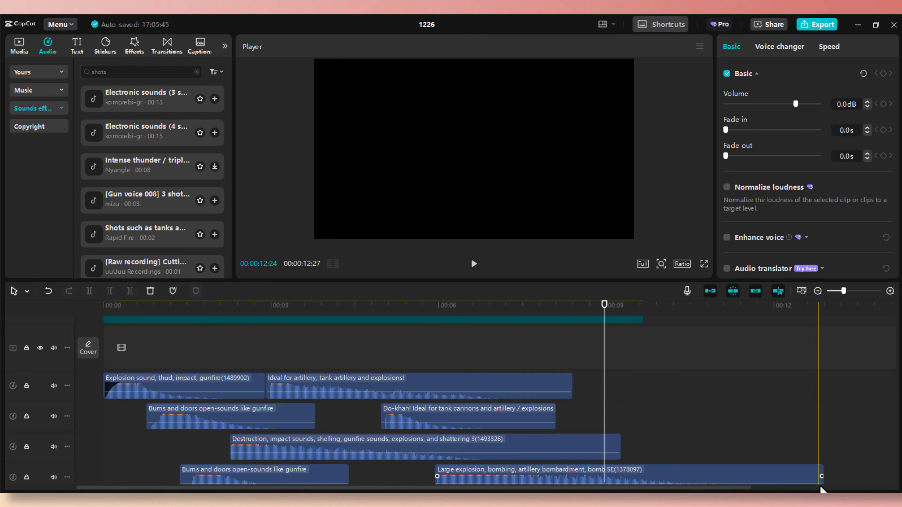
{"action": "left_click_drag", "start_coordinate": [821, 476], "coordinate": [743, 489]}
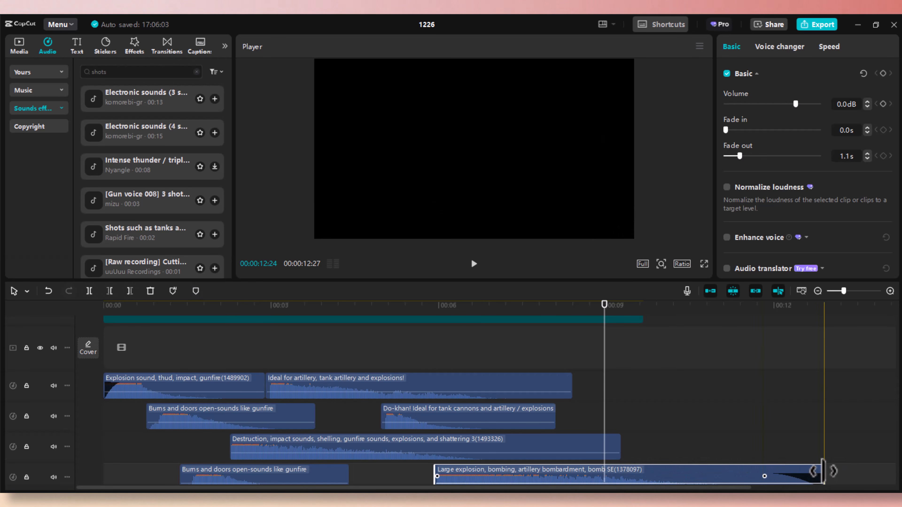
{"action": "left_click_drag", "start_coordinate": [691, 471], "coordinate": [645, 452]}
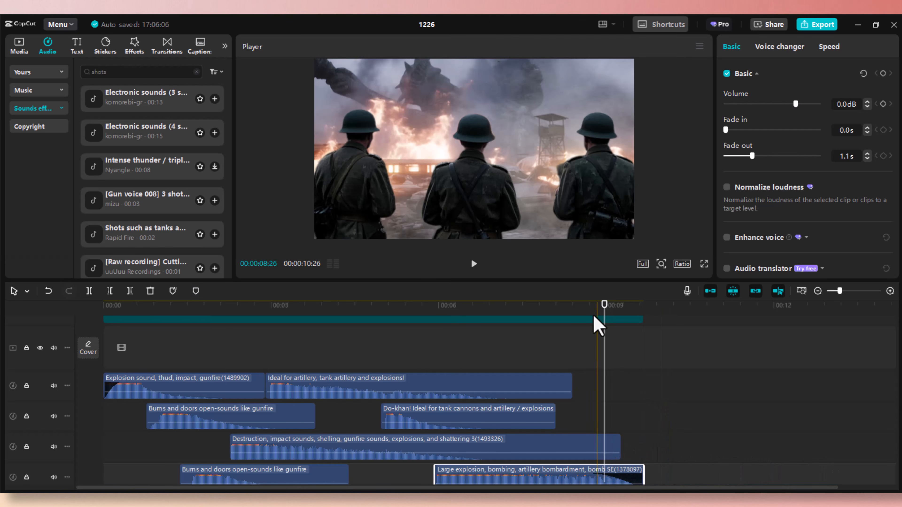
{"action": "left_click", "coordinate": [588, 308]}
{"action": "key", "text": "space"}
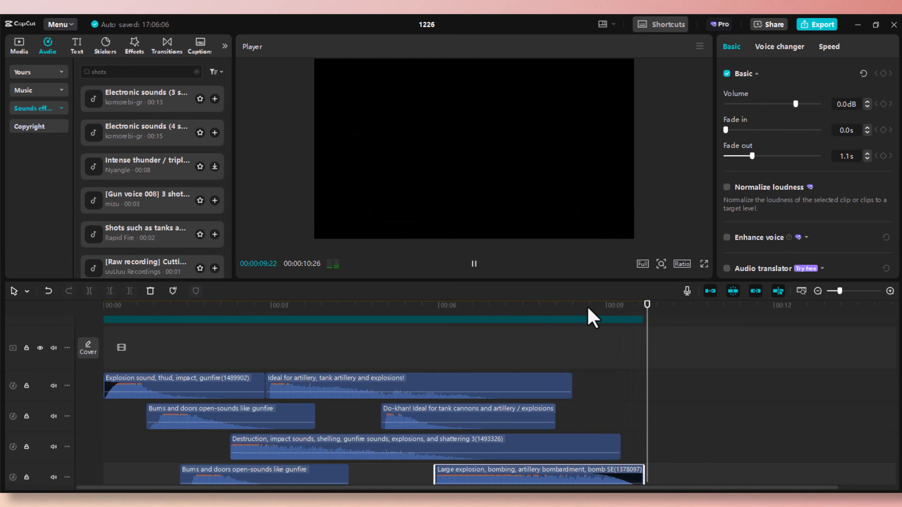
{"action": "left_click_drag", "start_coordinate": [600, 312], "coordinate": [358, 322]}
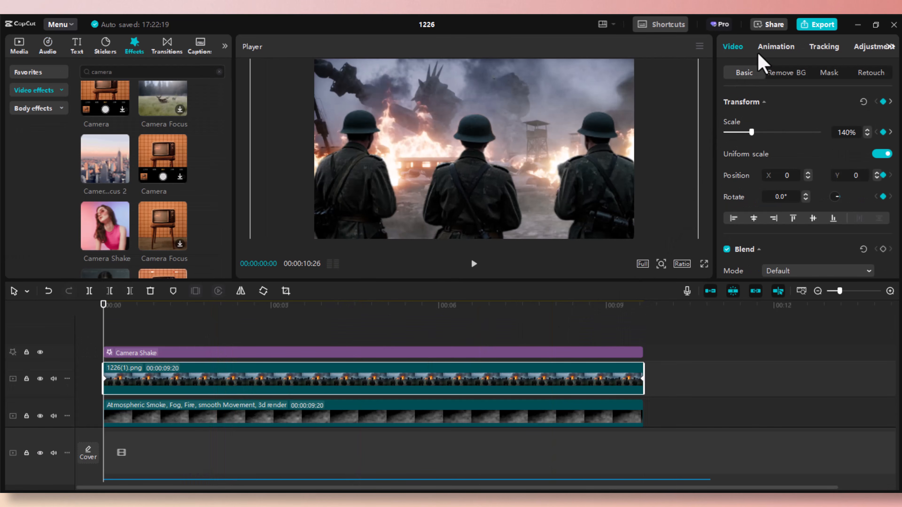
Step: Try the "Gold...Sand" In animation with a 2.0 s duration on the 1226(1).png soldiers clip and preview it from the beginning
{"action": "left_click", "coordinate": [774, 47]}
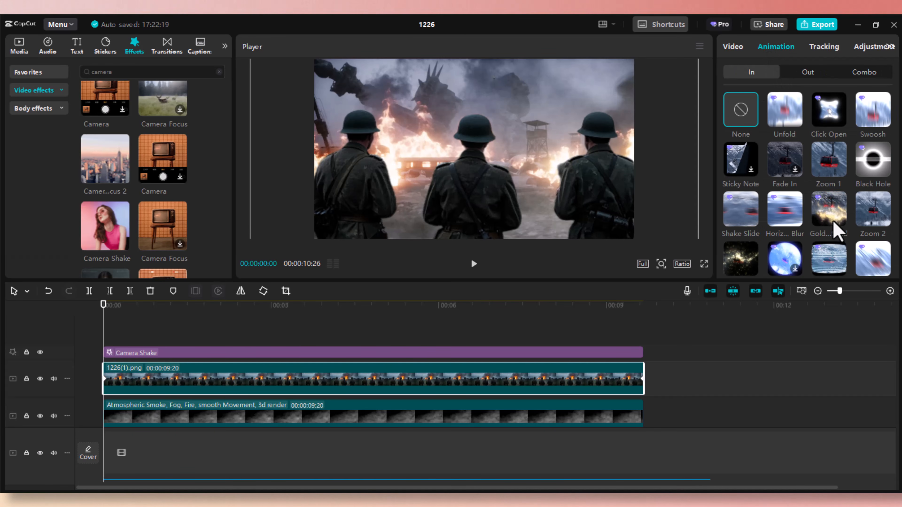
{"action": "left_click", "coordinate": [824, 206]}
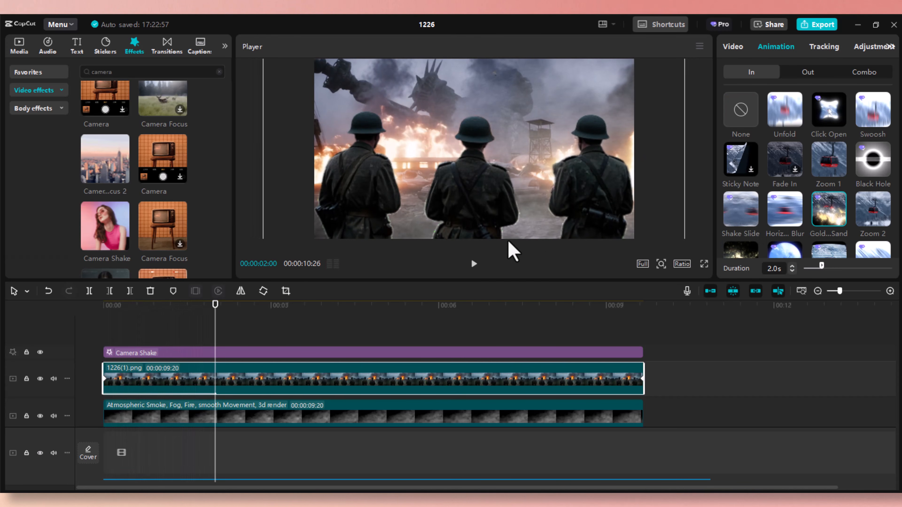
{"action": "left_click_drag", "start_coordinate": [201, 317], "coordinate": [105, 338]}
{"action": "key", "text": "space"}
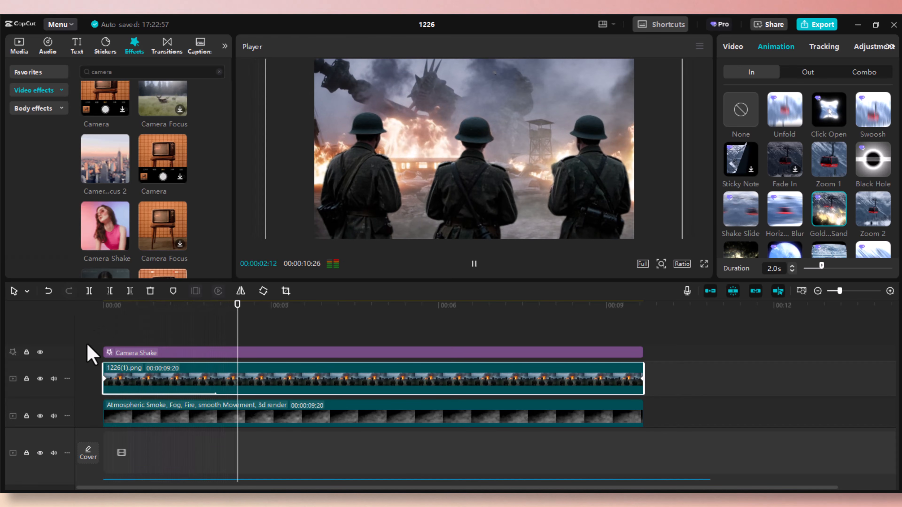
{"action": "key", "text": "space"}
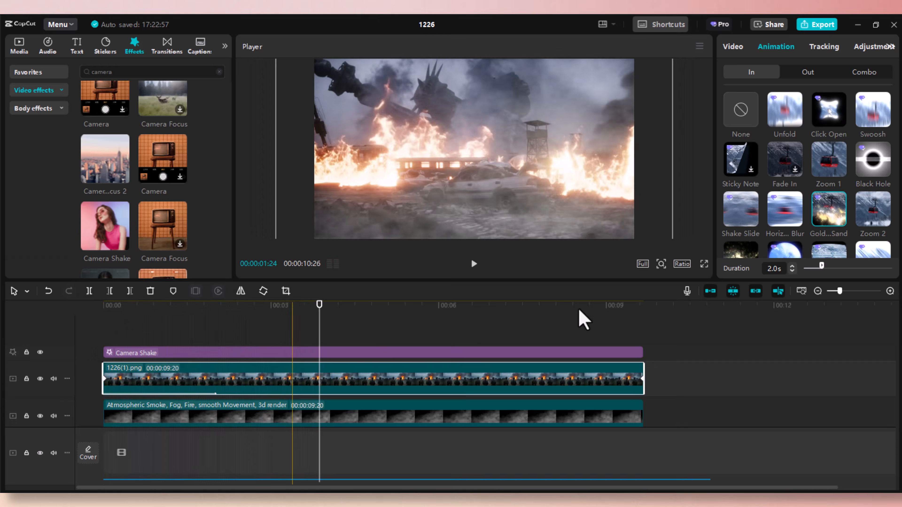
Step: Browse further In animations for the 1226(1).png clip, trying Assemble and settling on "Magi...ks 1" with a 3.0 s duration
{"action": "scroll", "coordinate": [827, 196], "scroll_direction": "down", "scroll_amount": 5}
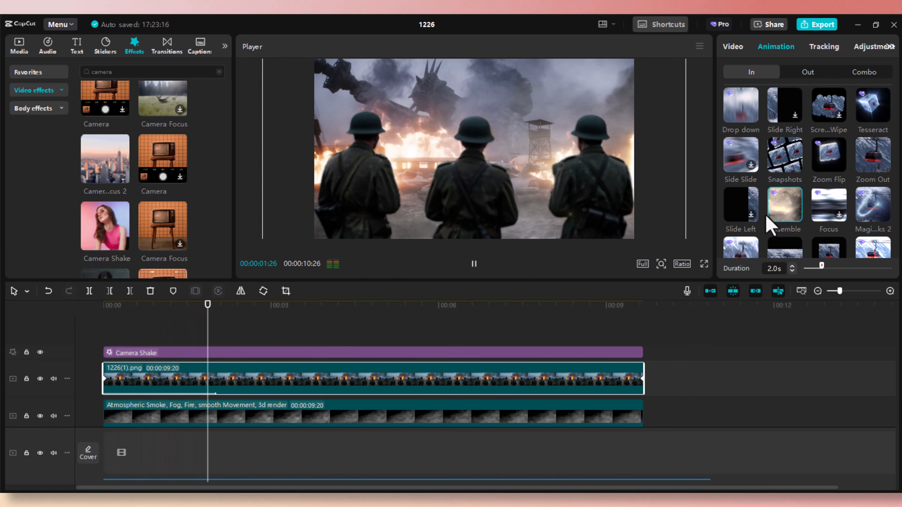
{"action": "scroll", "coordinate": [785, 214], "scroll_direction": "down", "scroll_amount": 4}
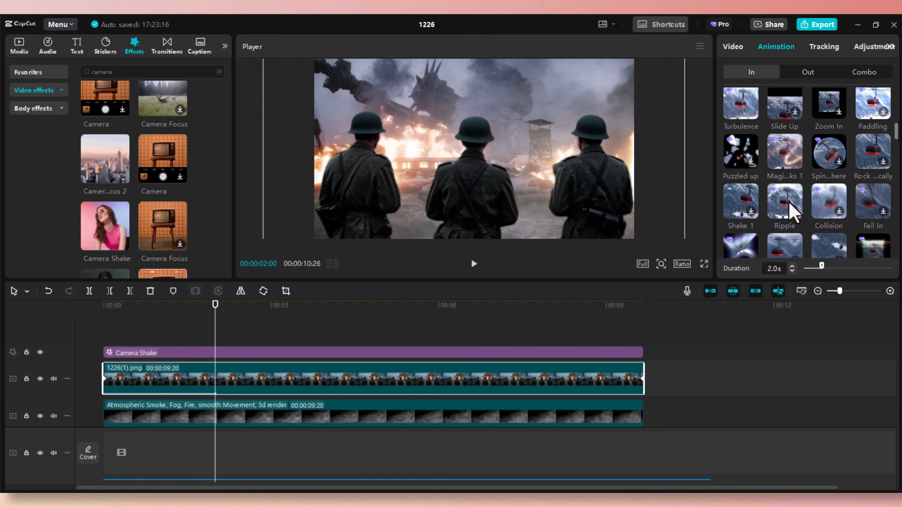
{"action": "scroll", "coordinate": [792, 213], "scroll_direction": "up", "scroll_amount": 1}
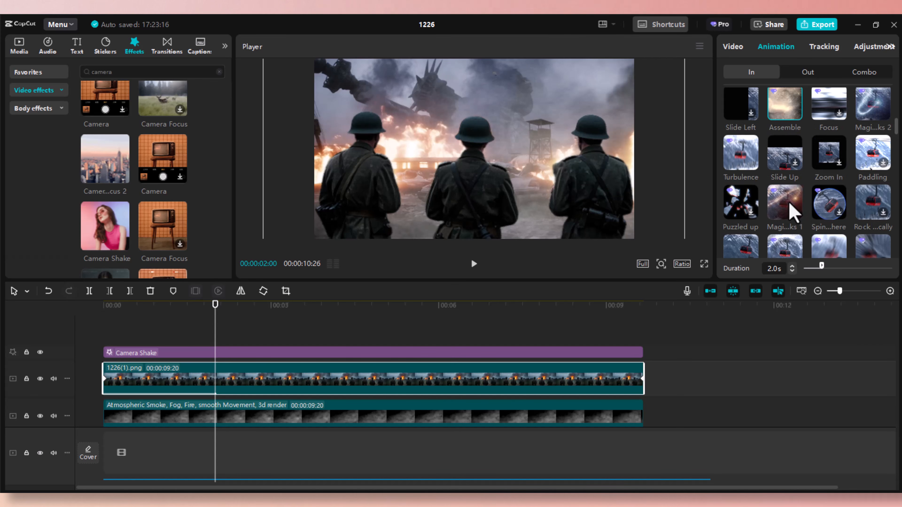
{"action": "left_click", "coordinate": [789, 204]}
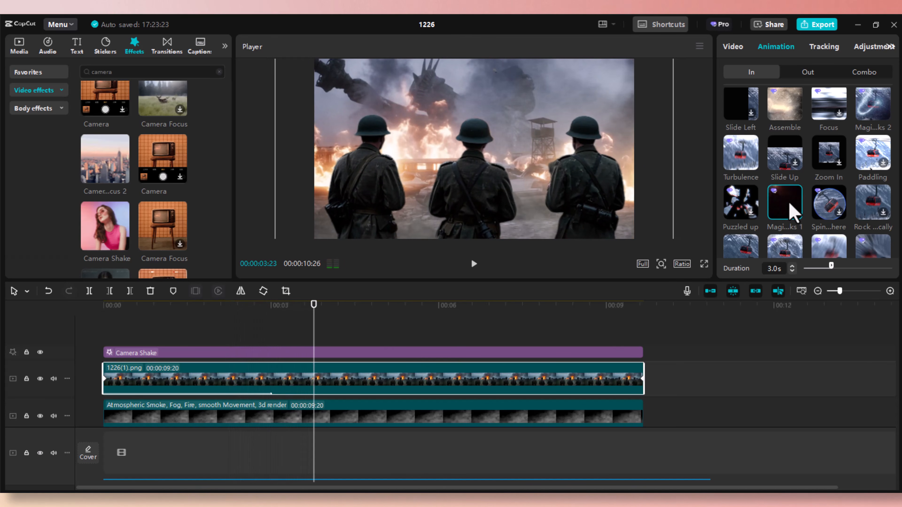
Step: Try the "Ice Cube" In animation and another further down the list on the 1226(1).png clip, previewing it from the start
{"action": "scroll", "coordinate": [792, 213], "scroll_direction": "down", "scroll_amount": 3}
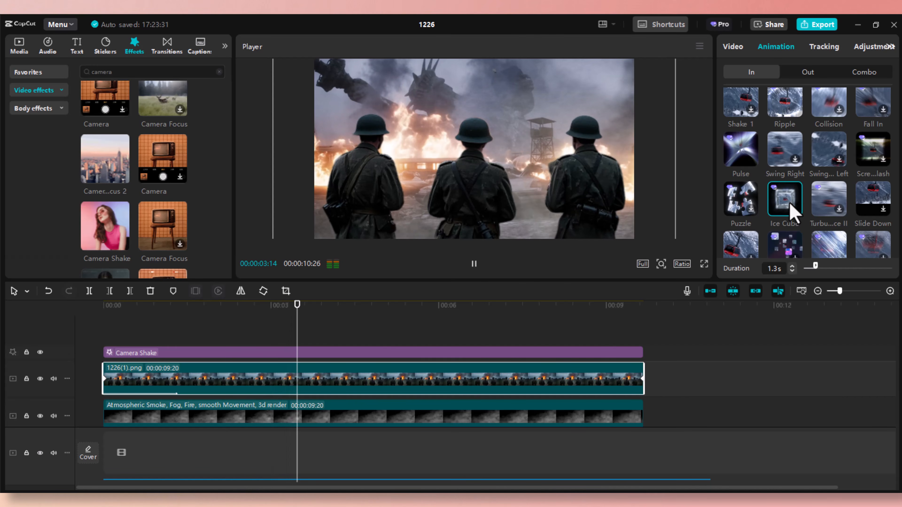
{"action": "left_click_drag", "start_coordinate": [317, 307], "coordinate": [101, 355]}
{"action": "scroll", "coordinate": [799, 209], "scroll_direction": "down", "scroll_amount": 3}
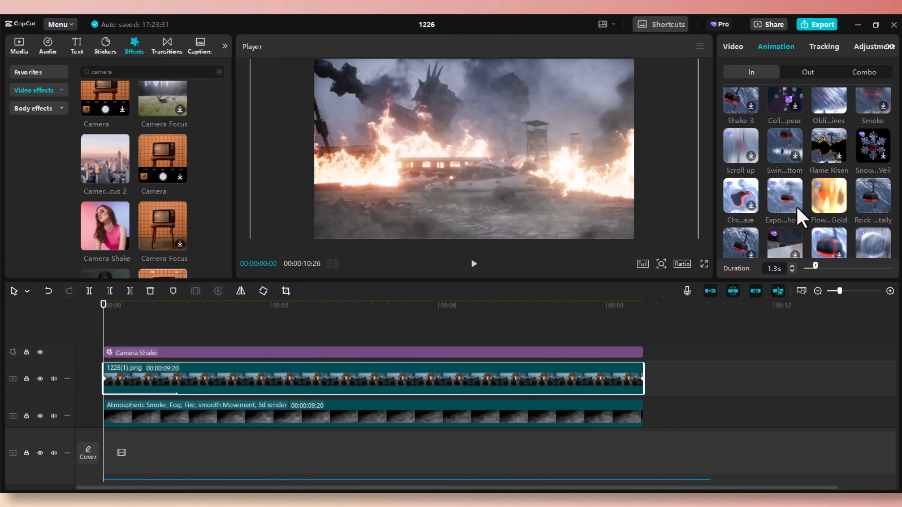
{"action": "scroll", "coordinate": [825, 231], "scroll_direction": "down", "scroll_amount": 10}
{"action": "left_click", "coordinate": [828, 189]}
{"action": "key", "text": "space"}
{"action": "key", "text": "space"}
{"action": "scroll", "coordinate": [823, 233], "scroll_direction": "down", "scroll_amount": 8}
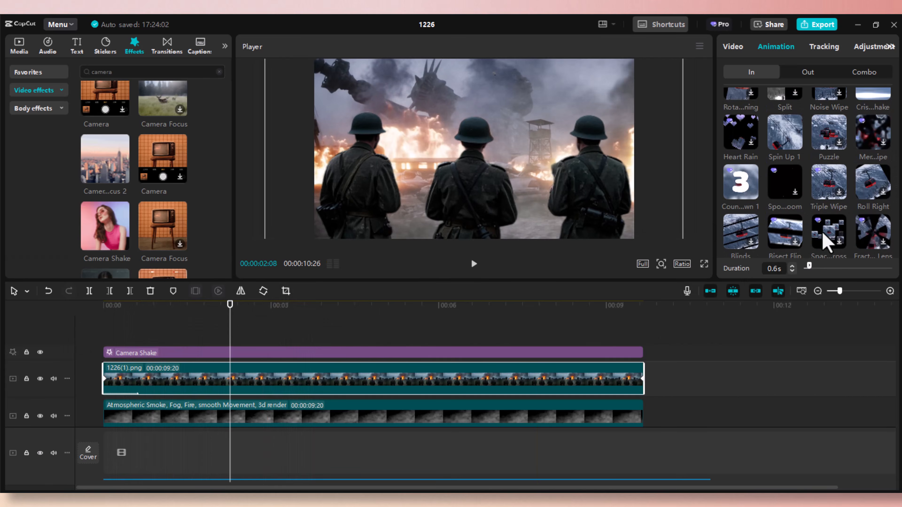
Step: Apply the "Lumin...atrix" In animation with a 1.0 s duration to the 1226(1).png soldiers clip
{"action": "scroll", "coordinate": [812, 199], "scroll_direction": "up", "scroll_amount": 5}
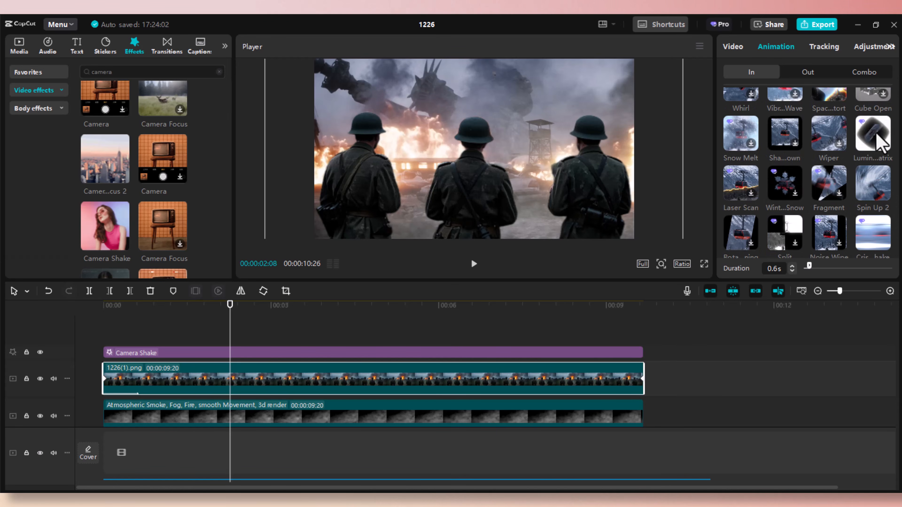
{"action": "left_click", "coordinate": [876, 133]}
{"action": "left_click", "coordinate": [171, 306]}
Step: Try the "Spac...tort" In animation with a 1.2 s duration on the America apocalypsis burning-city clip and preview it from the beginning
{"action": "scroll", "coordinate": [227, 409], "scroll_direction": "down", "scroll_amount": 2}
{"action": "left_click", "coordinate": [227, 410]}
{"action": "scroll", "coordinate": [825, 192], "scroll_direction": "down", "scroll_amount": 6}
{"action": "left_click", "coordinate": [826, 187]}
{"action": "left_click_drag", "start_coordinate": [170, 305], "coordinate": [97, 322]}
{"action": "key", "text": "space"}
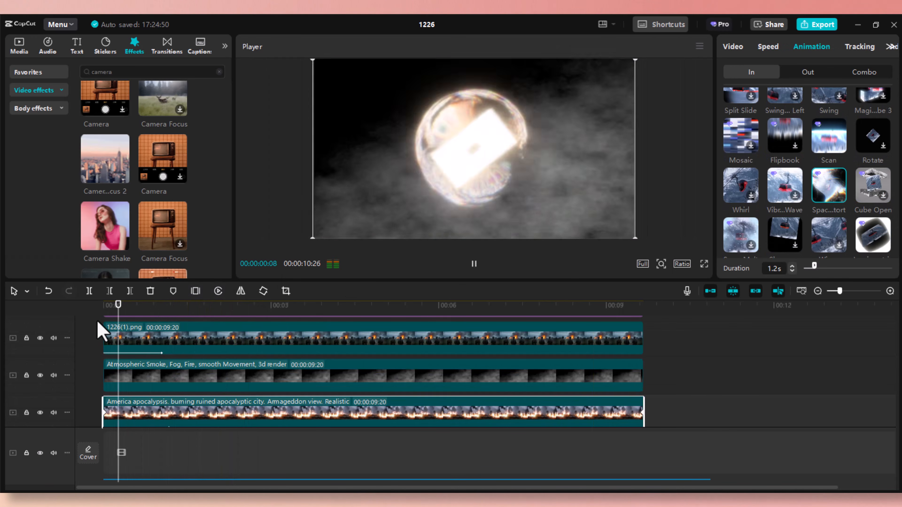
{"action": "left_click", "coordinate": [201, 346]}
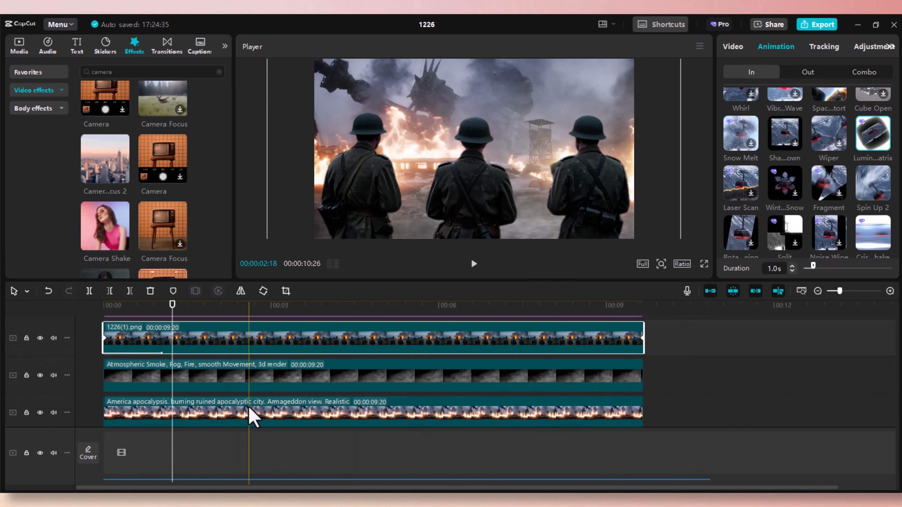
{"action": "left_click", "coordinate": [252, 417]}
{"action": "left_click", "coordinate": [828, 193]}
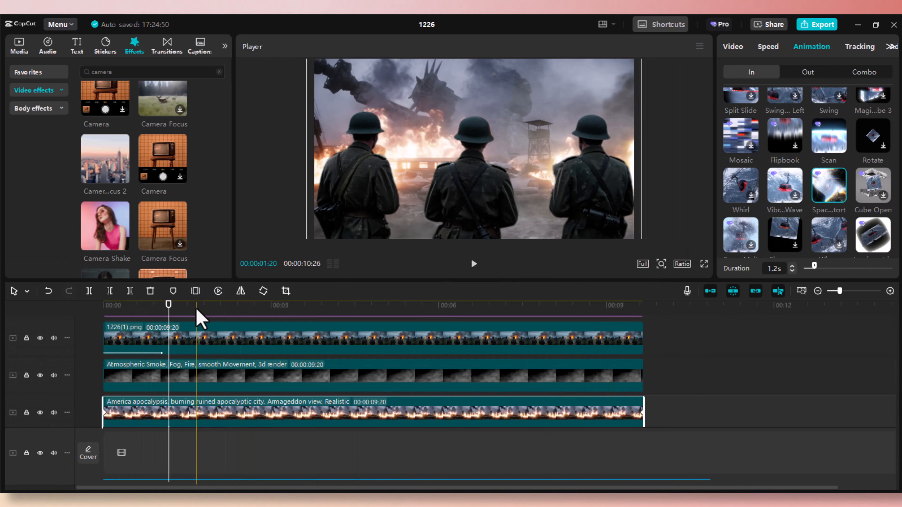
{"action": "left_click_drag", "start_coordinate": [171, 305], "coordinate": [100, 328]}
{"action": "key", "text": "space"}
{"action": "key", "text": "space"}
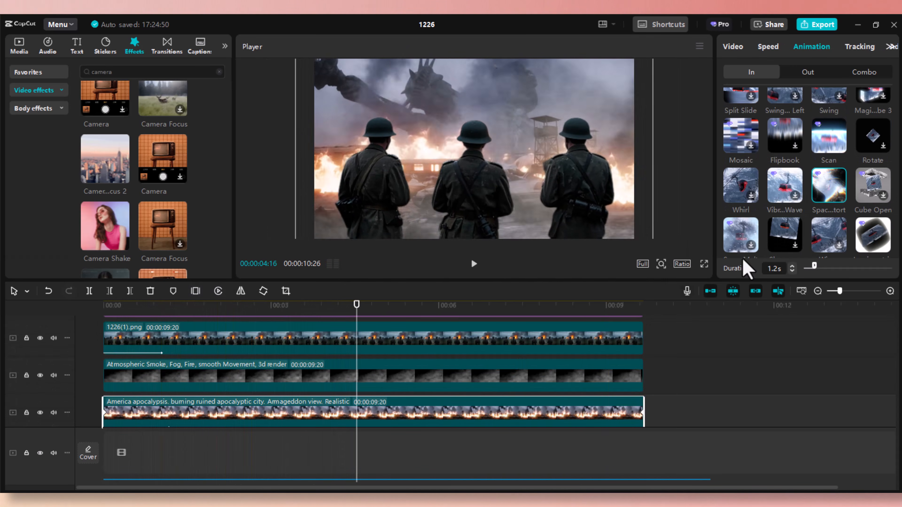
Step: Scrub through the first half second to check how the burning-city entrance looks against the smoke layer
{"action": "scroll", "coordinate": [737, 222], "scroll_direction": "up", "scroll_amount": 10}
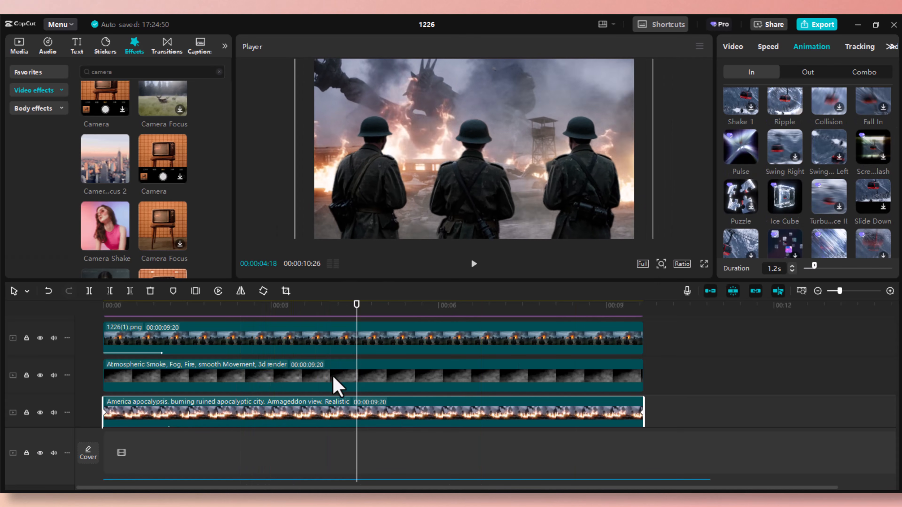
{"action": "scroll", "coordinate": [333, 348], "scroll_direction": "up", "scroll_amount": 2}
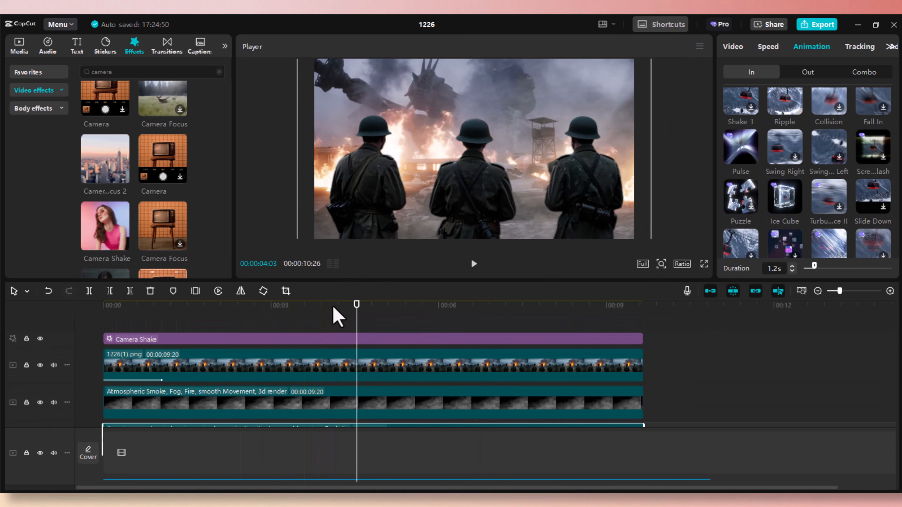
{"action": "left_click", "coordinate": [118, 367]}
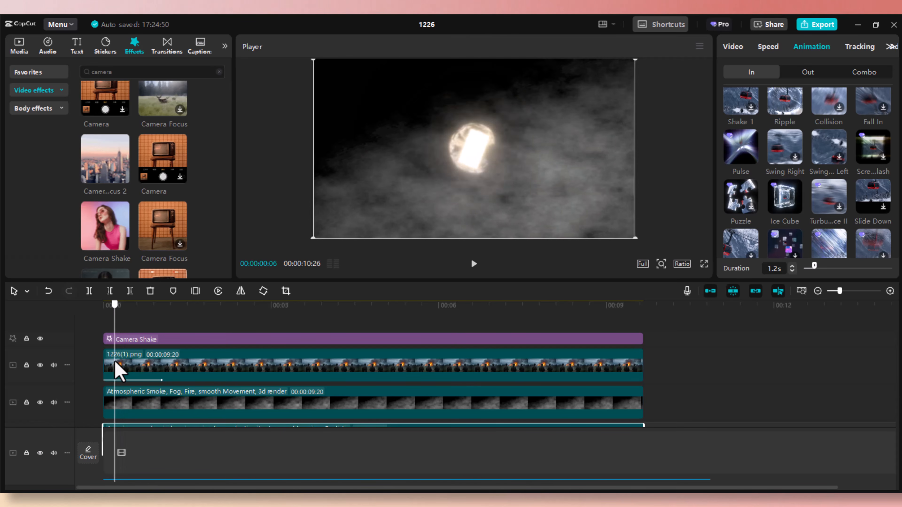
{"action": "left_click_drag", "start_coordinate": [114, 362], "coordinate": [126, 353]}
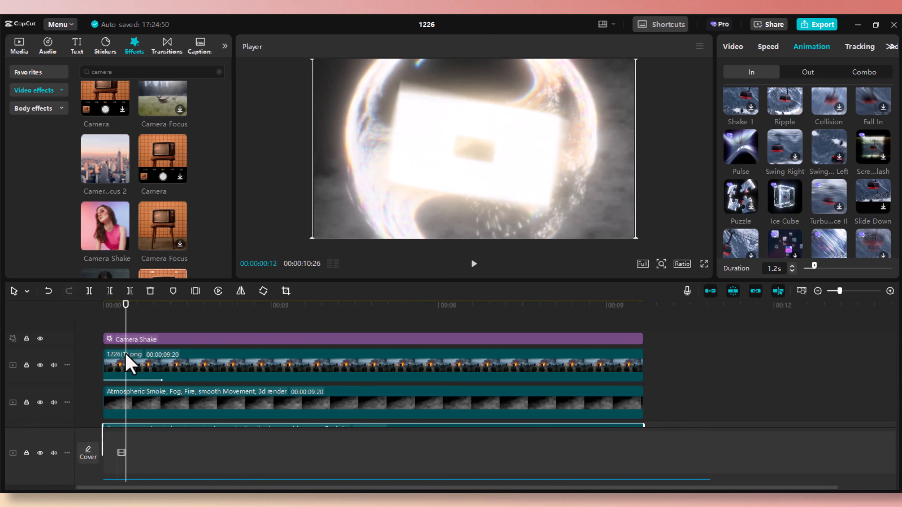
{"action": "left_click", "coordinate": [118, 315]}
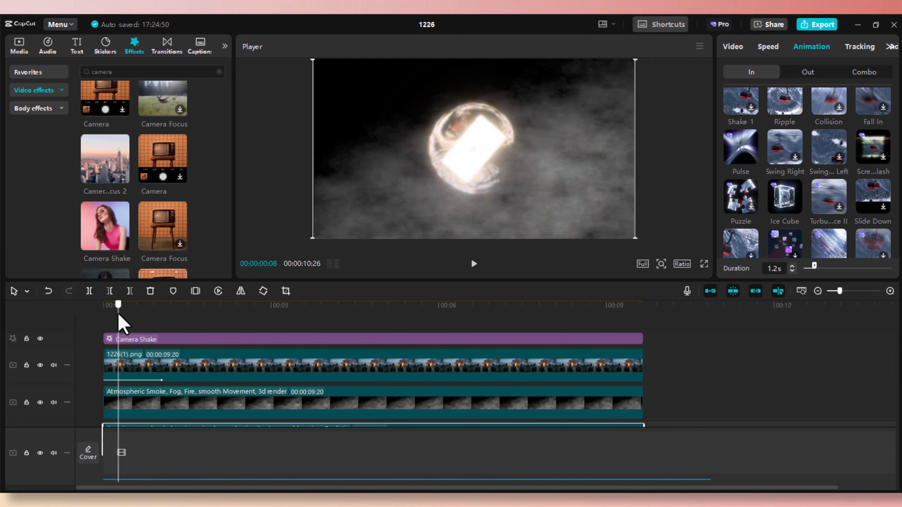
{"action": "left_click_drag", "start_coordinate": [118, 314], "coordinate": [107, 313]}
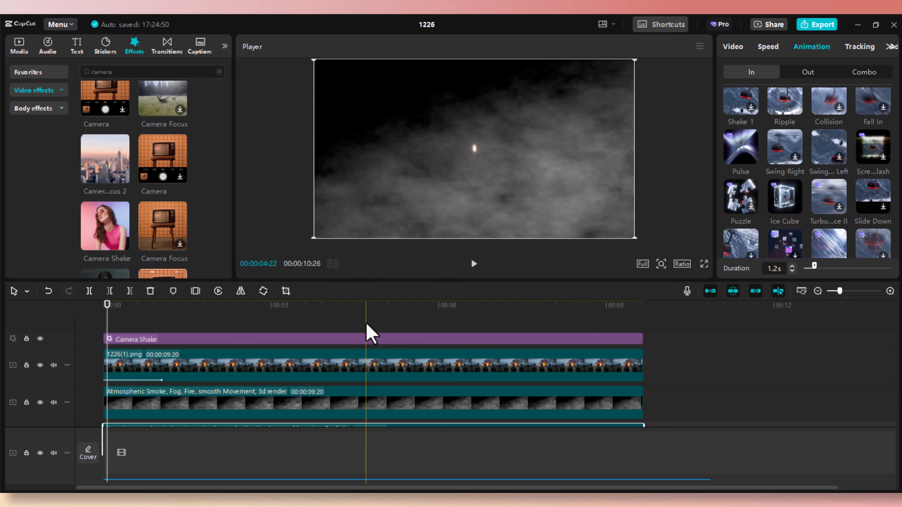
Step: Try the Atmospheric Smoke clip above the 1226(1).png soldiers clip, then return it below the soldiers
{"action": "scroll", "coordinate": [368, 376], "scroll_direction": "down", "scroll_amount": 2}
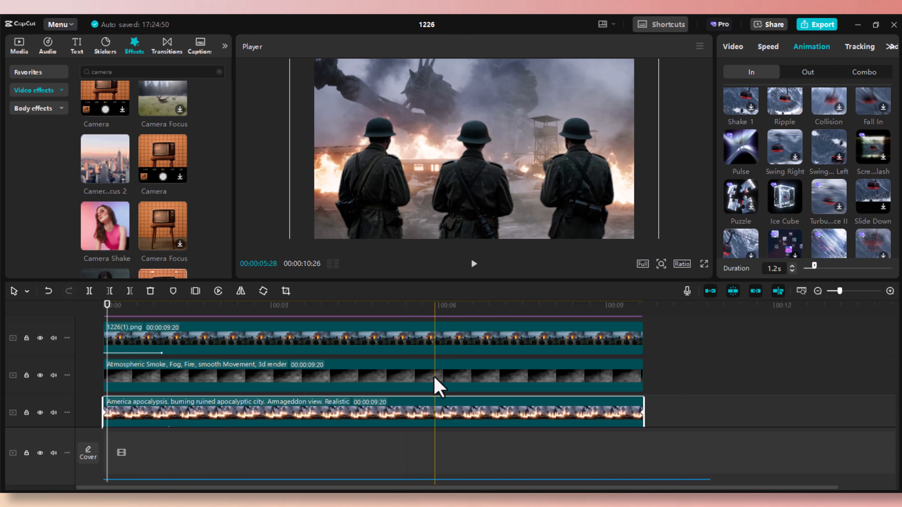
{"action": "left_click_drag", "start_coordinate": [434, 382], "coordinate": [428, 341]}
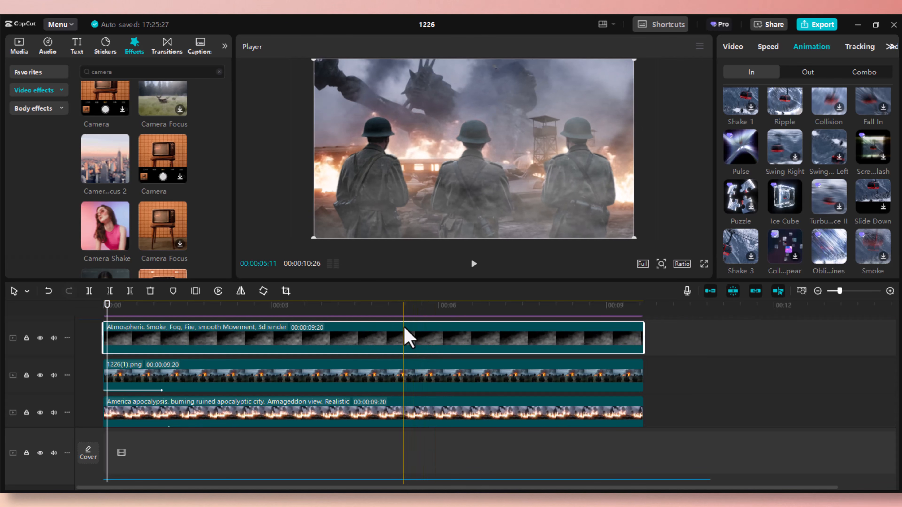
{"action": "left_click", "coordinate": [290, 327]}
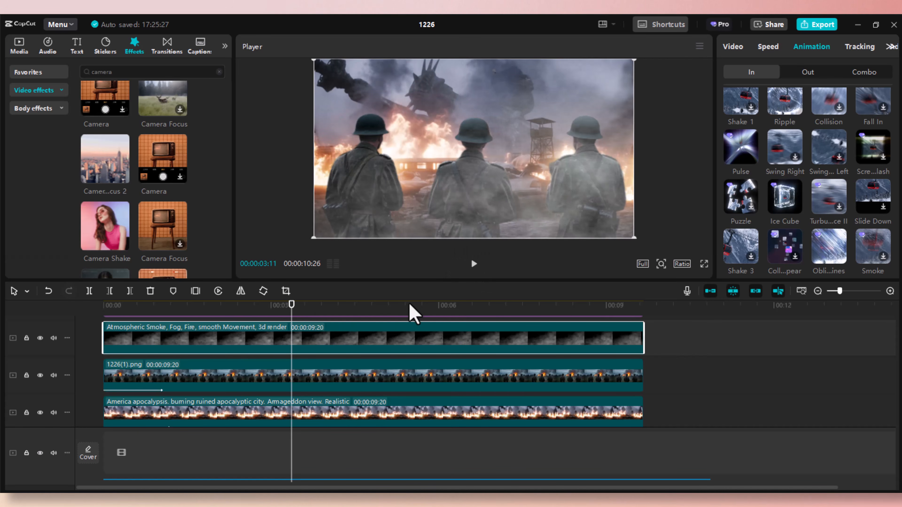
{"action": "left_click_drag", "start_coordinate": [401, 348], "coordinate": [380, 387]}
{"action": "left_click", "coordinate": [320, 316]}
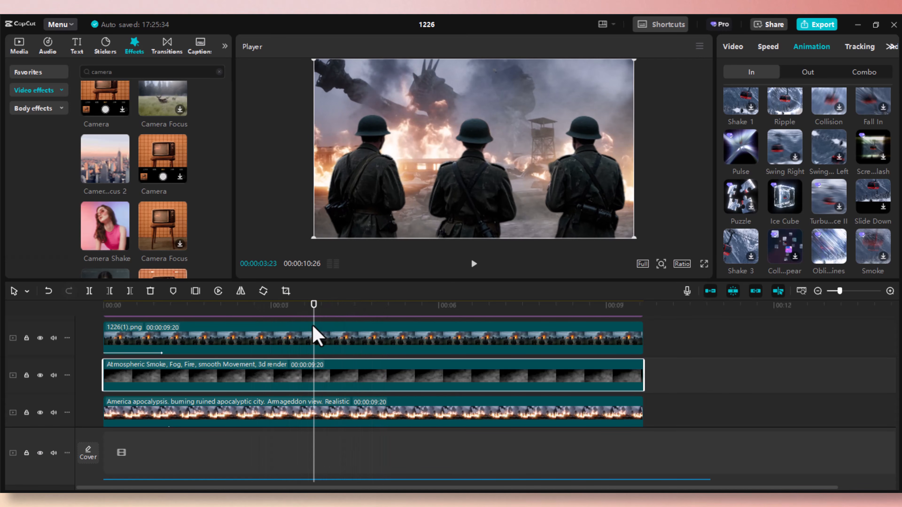
Step: Remove the In animation from the America apocalypsis burning-city clip by setting it to None
{"action": "left_click", "coordinate": [295, 425]}
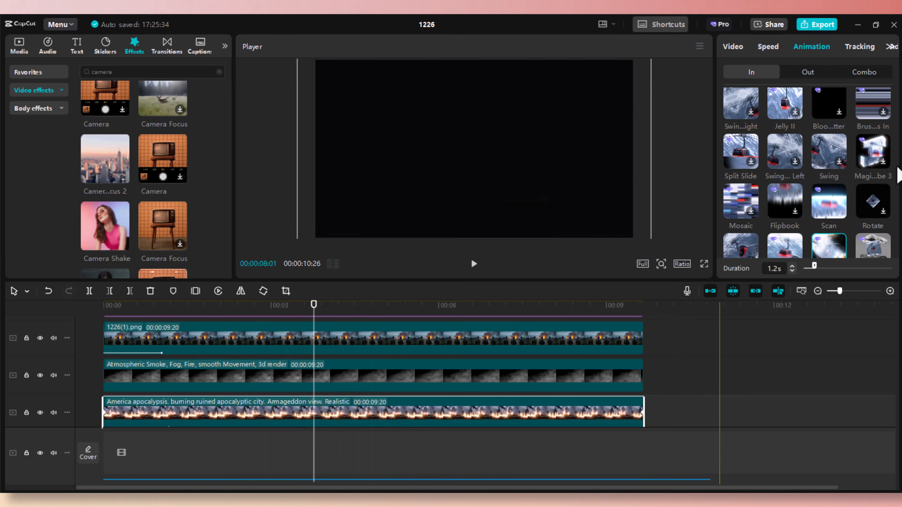
{"action": "scroll", "coordinate": [781, 153], "scroll_direction": "down", "scroll_amount": 5}
{"action": "scroll", "coordinate": [775, 157], "scroll_direction": "up", "scroll_amount": 6}
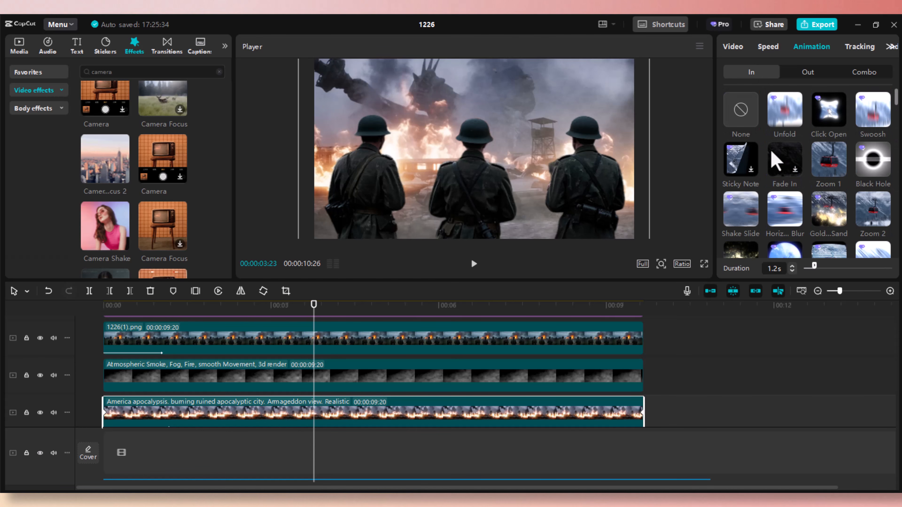
{"action": "left_click", "coordinate": [744, 111]}
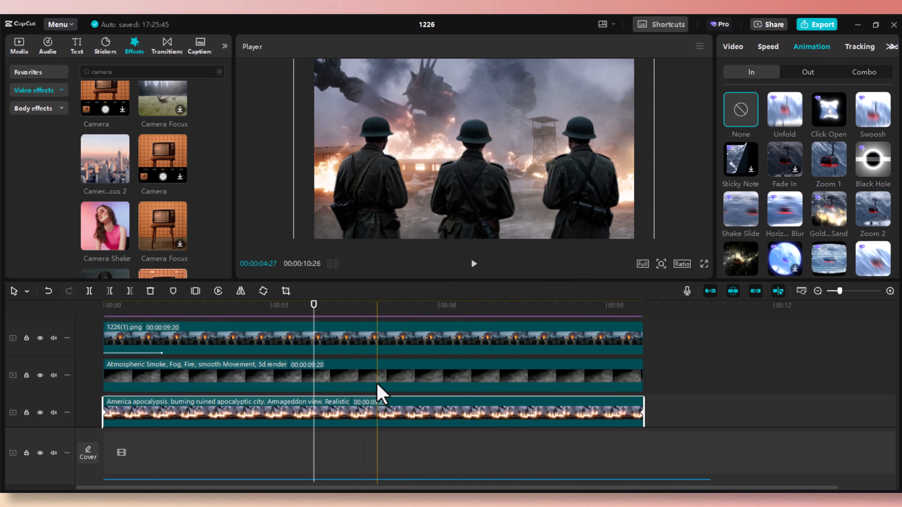
Step: Combine the Atmospheric Smoke and America apocalypsis clips into one compound clip
{"action": "left_click", "coordinate": [381, 372]}
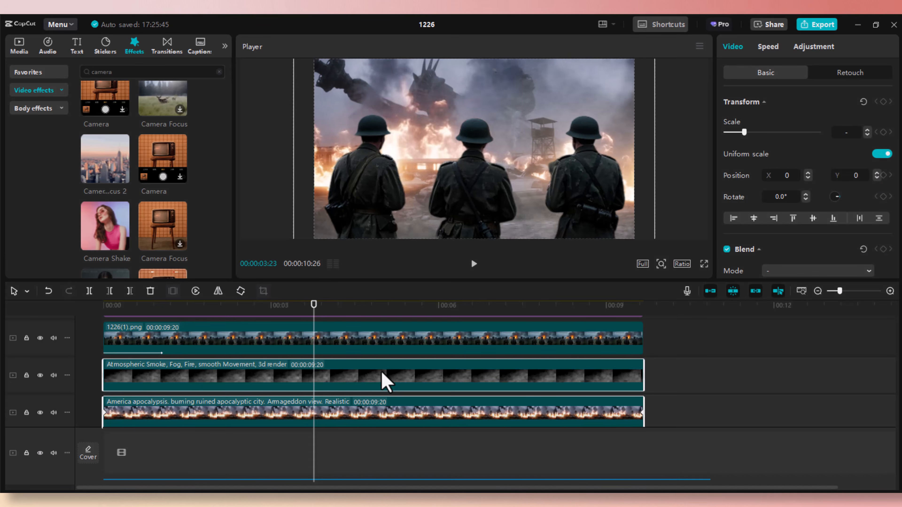
{"action": "right_click", "coordinate": [381, 371]}
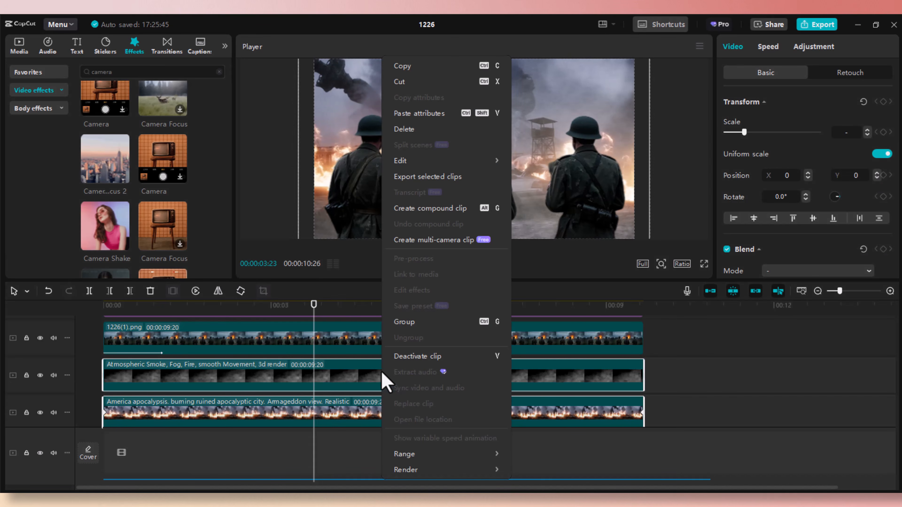
{"action": "left_click", "coordinate": [421, 210]}
{"action": "left_click_drag", "start_coordinate": [354, 392], "coordinate": [397, 401]}
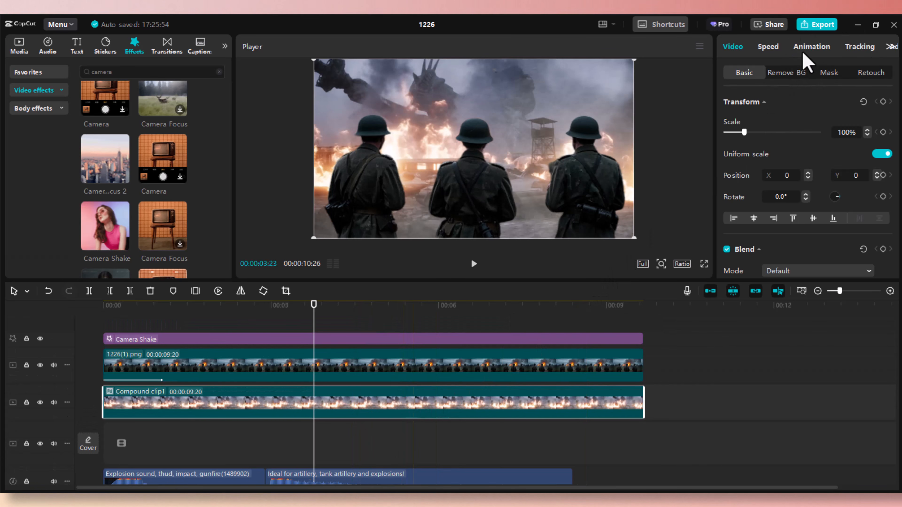
Step: Apply the "Gold...Sand" In animation with a 2.0 s duration to the smoke-and-city compound clip and preview from the beginning
{"action": "left_click", "coordinate": [810, 47]}
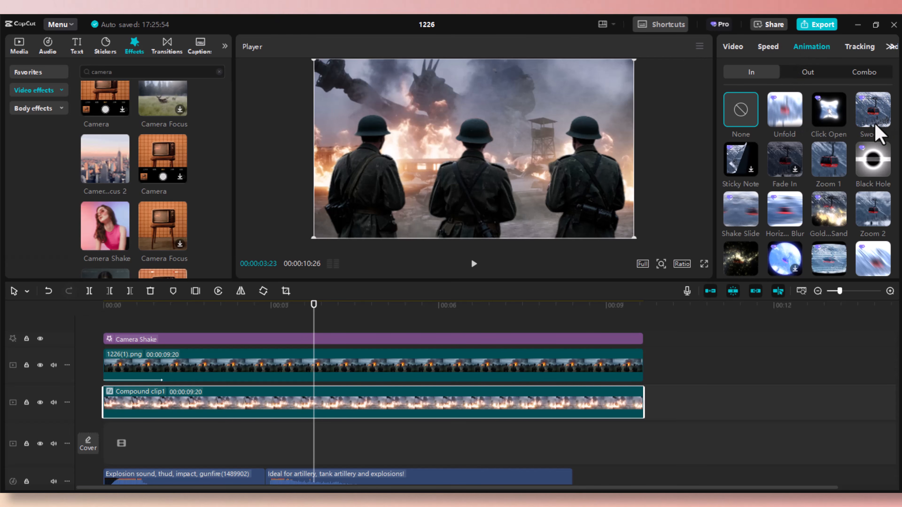
{"action": "scroll", "coordinate": [831, 204], "scroll_direction": "down", "scroll_amount": 2}
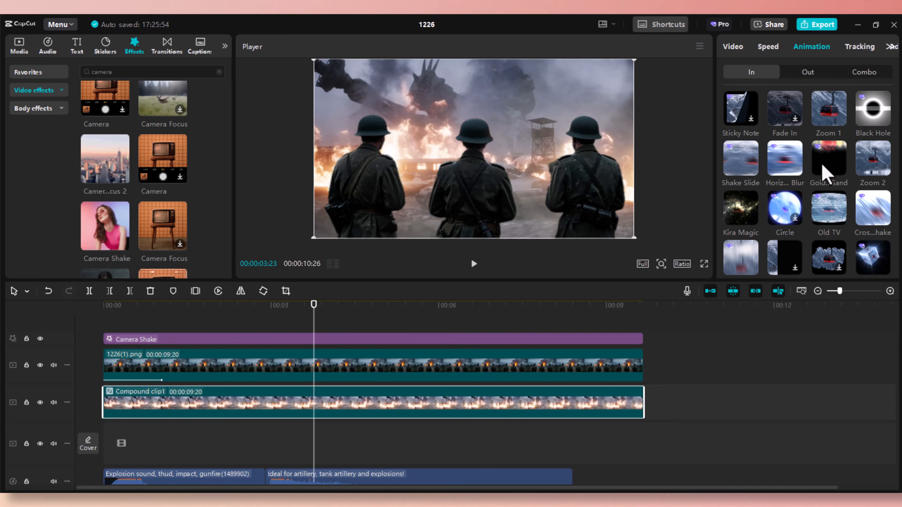
{"action": "scroll", "coordinate": [823, 173], "scroll_direction": "up", "scroll_amount": 1}
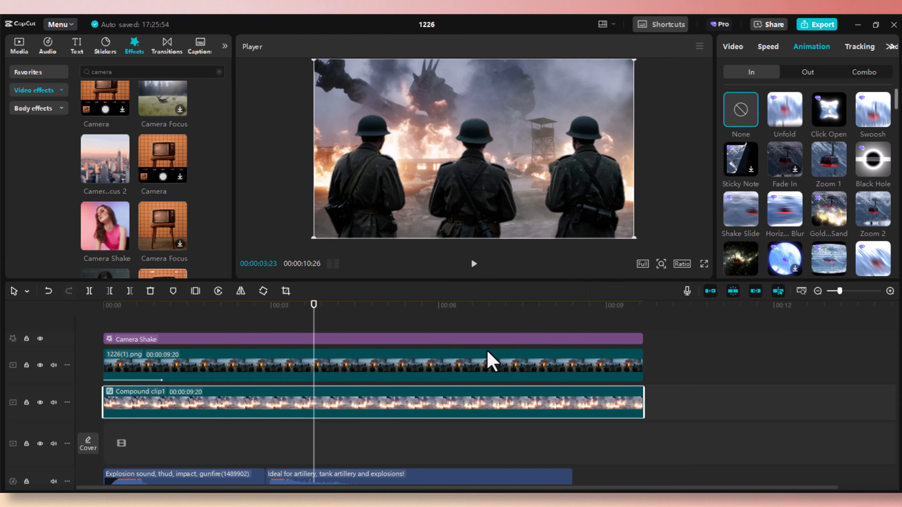
{"action": "left_click", "coordinate": [832, 193]}
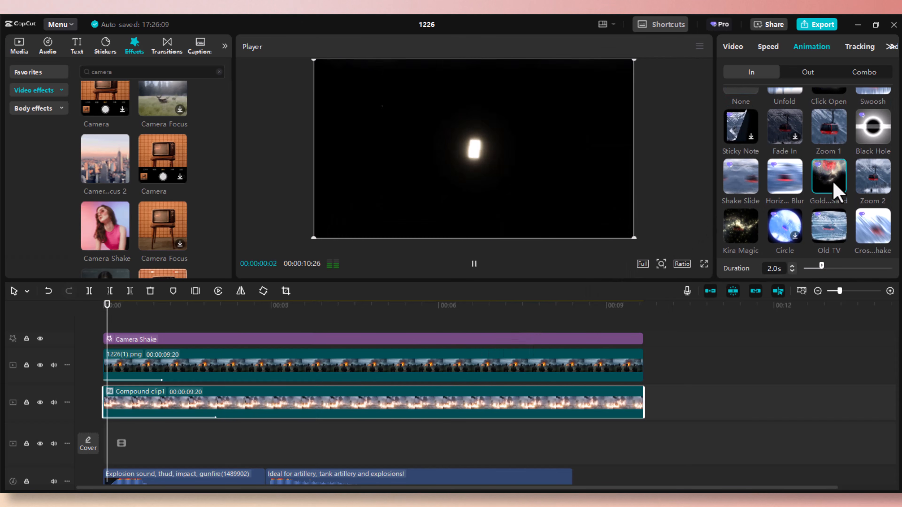
{"action": "left_click_drag", "start_coordinate": [255, 308], "coordinate": [87, 313]}
{"action": "key", "text": "space"}
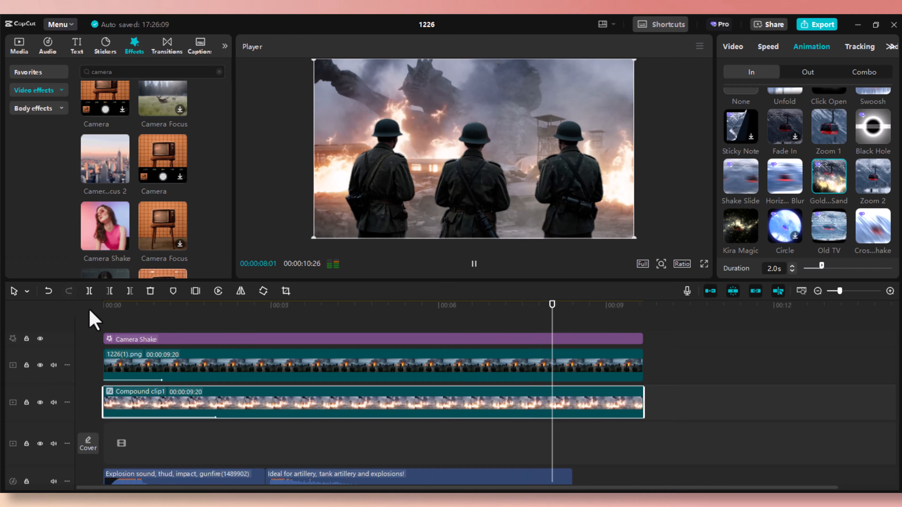
{"action": "key", "text": "space"}
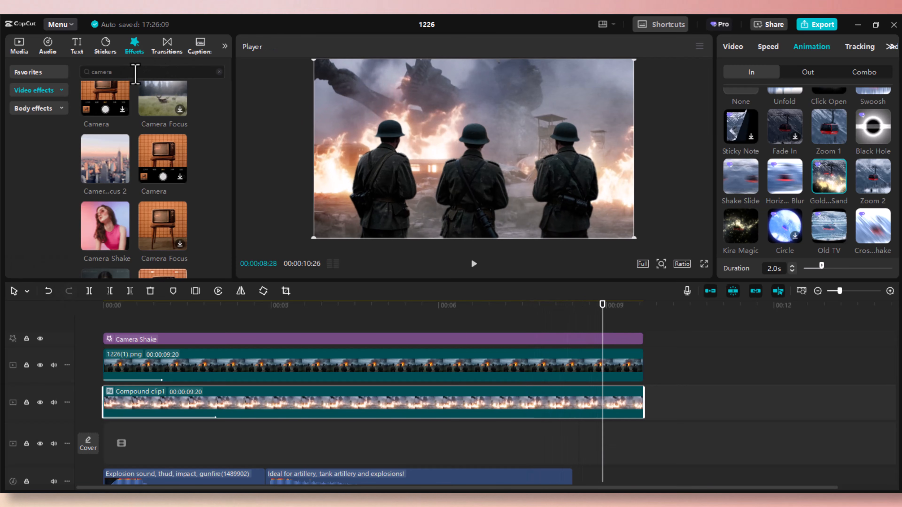
Step: Search the video effects for "film" and lay the Film Frame effect over the full length of the image clips
{"action": "left_click", "coordinate": [135, 72]}
{"action": "type", "text": "film"}
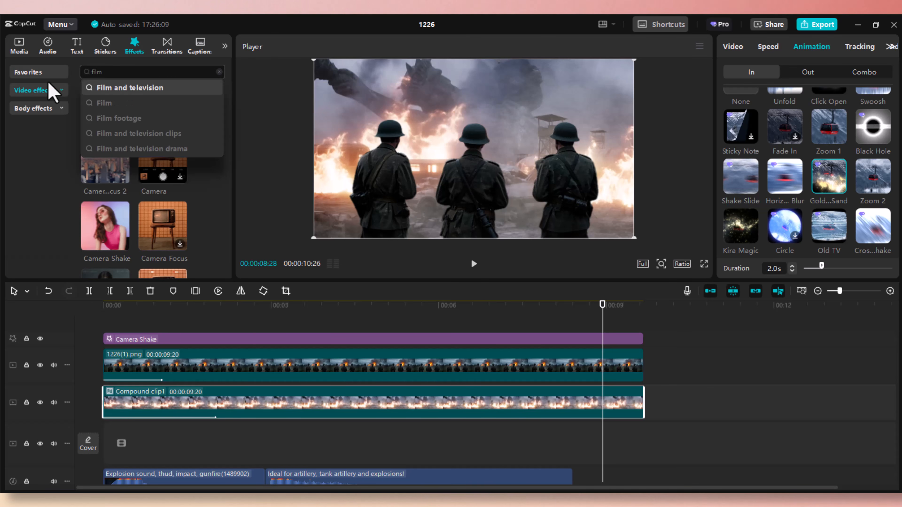
{"action": "key", "text": "Return"}
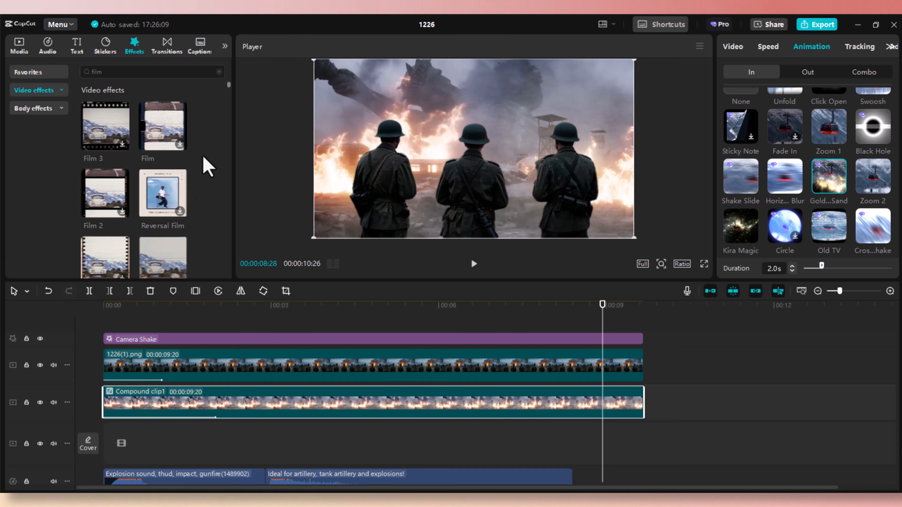
{"action": "scroll", "coordinate": [179, 197], "scroll_direction": "down", "scroll_amount": 3}
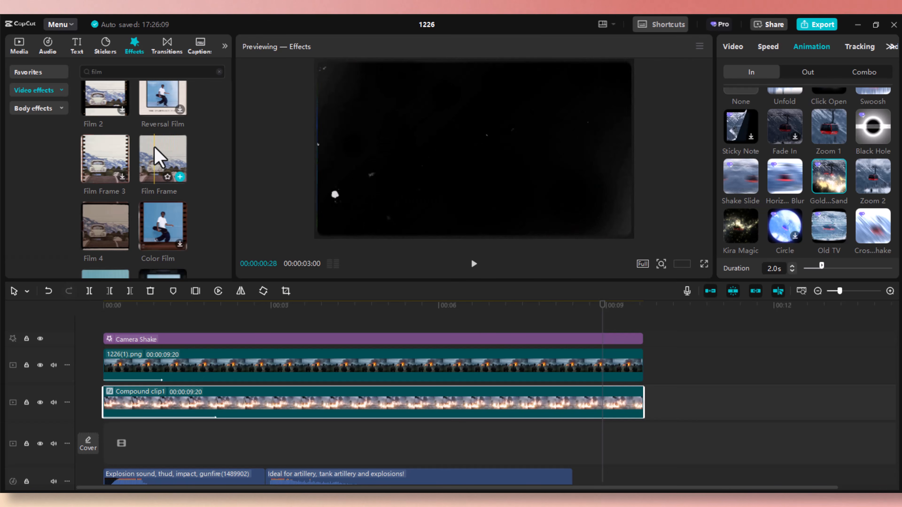
{"action": "left_click_drag", "start_coordinate": [158, 158], "coordinate": [107, 335]}
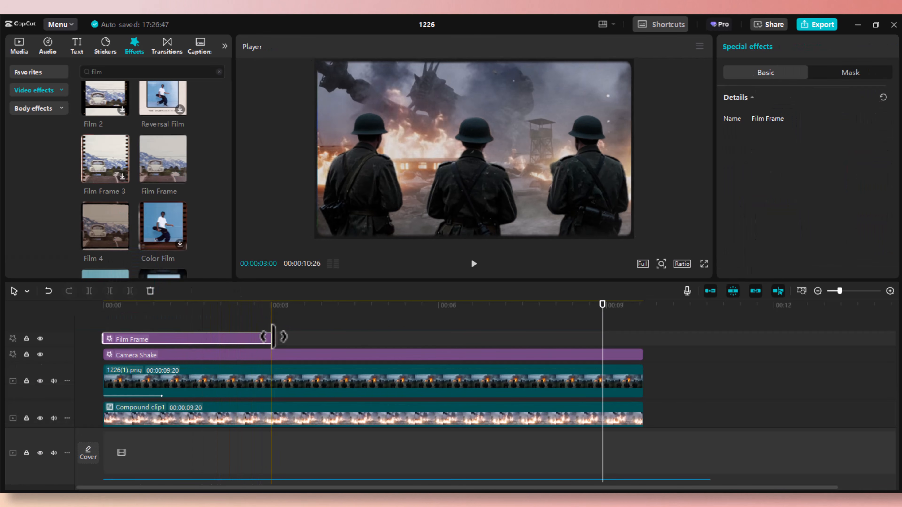
{"action": "left_click_drag", "start_coordinate": [271, 339], "coordinate": [644, 344]}
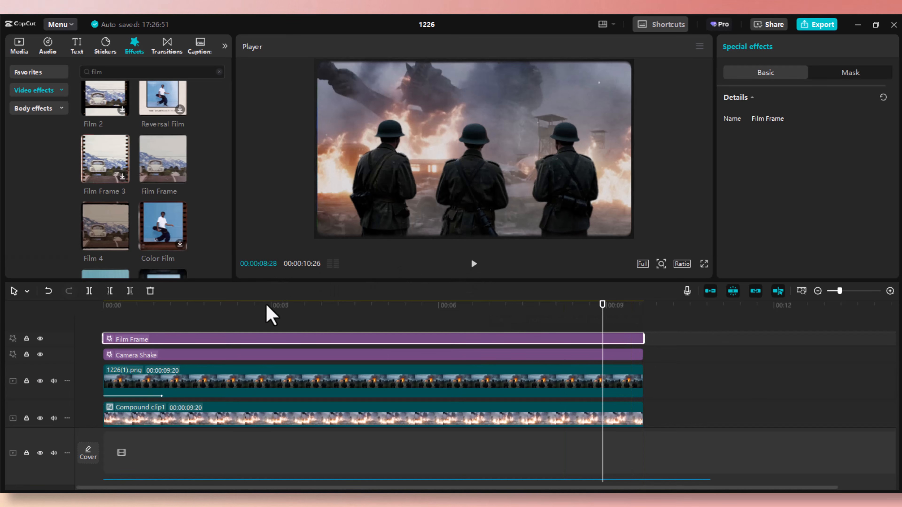
Step: Play the animation from the beginning to check the Film Frame effect over the soldiers scene
{"action": "left_click", "coordinate": [249, 320]}
{"action": "left_click_drag", "start_coordinate": [217, 318], "coordinate": [83, 322]}
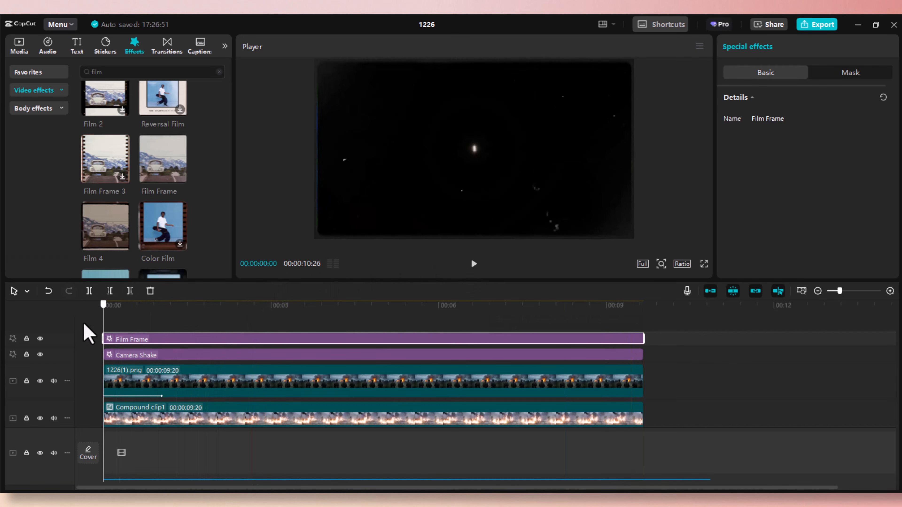
{"action": "key", "text": "space"}
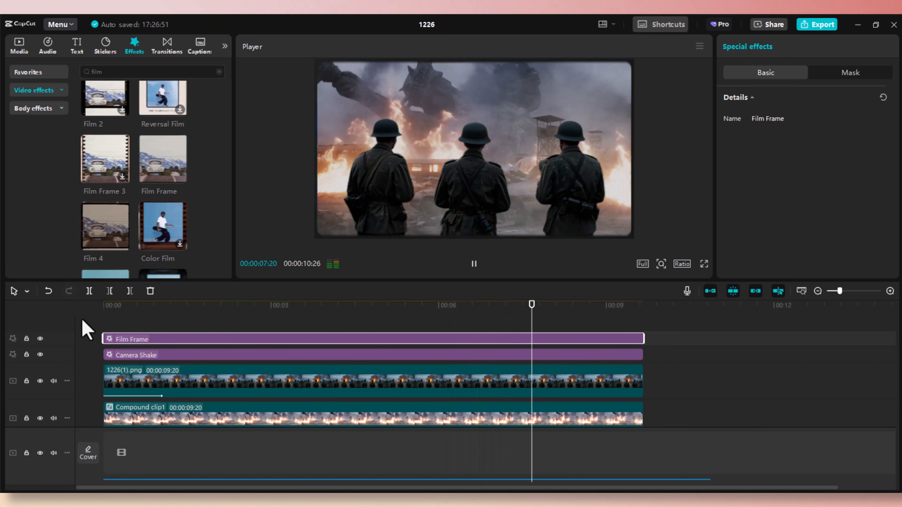
{"action": "key", "text": "space"}
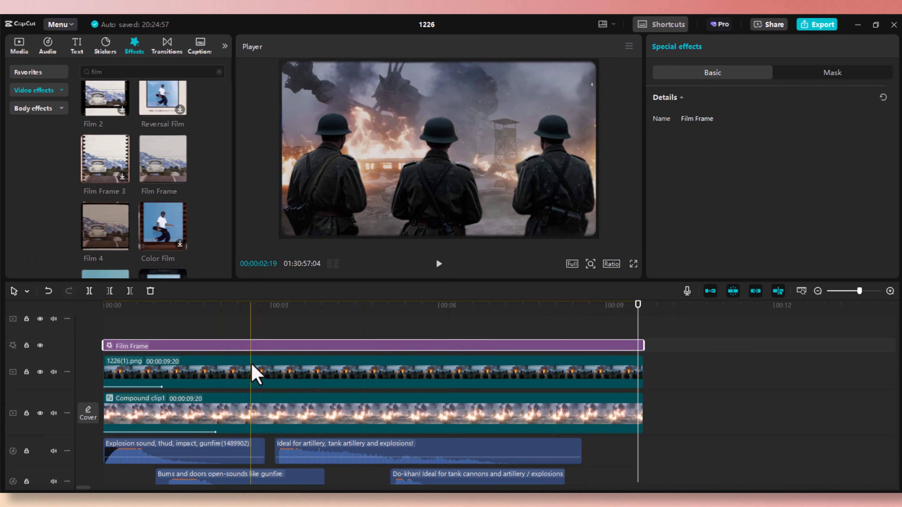
Step: Warm the colors of the smoke-and-city compound clip by setting Temp to 21 and Tint to 12
{"action": "left_click", "coordinate": [244, 397]}
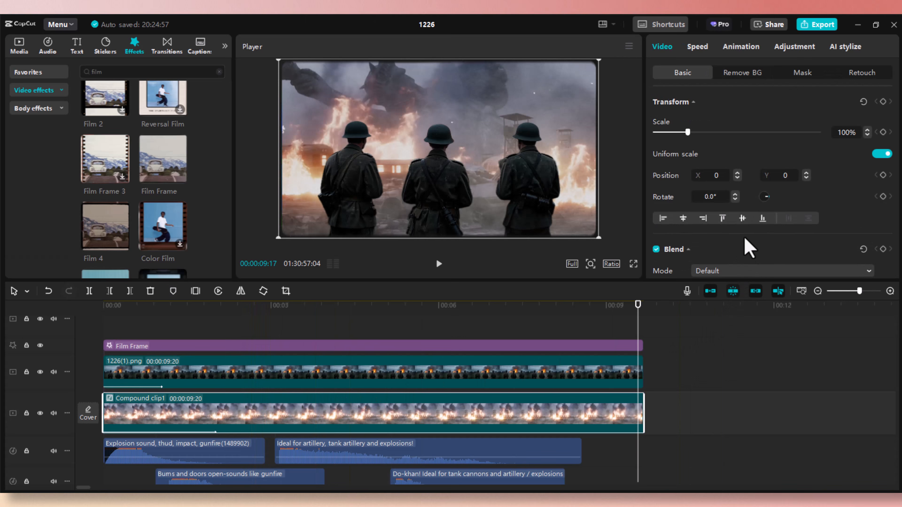
{"action": "left_click", "coordinate": [786, 57]}
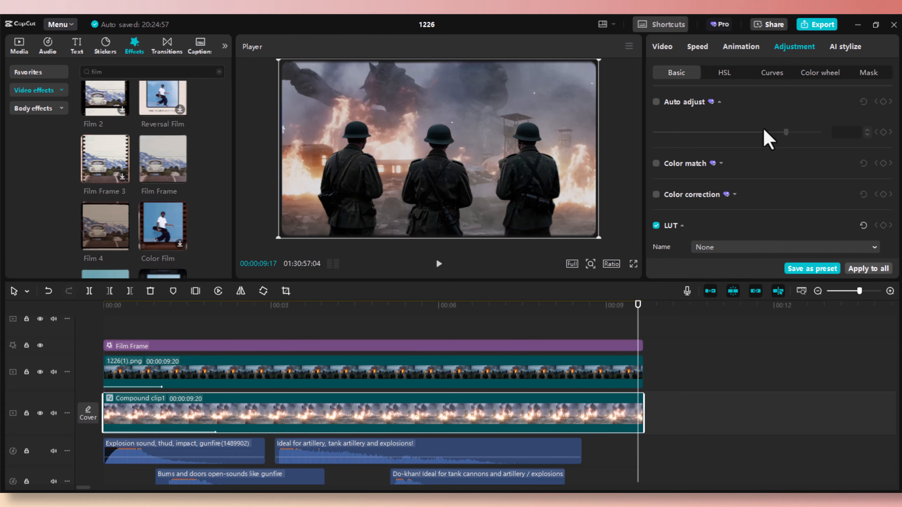
{"action": "scroll", "coordinate": [736, 188], "scroll_direction": "down", "scroll_amount": 10}
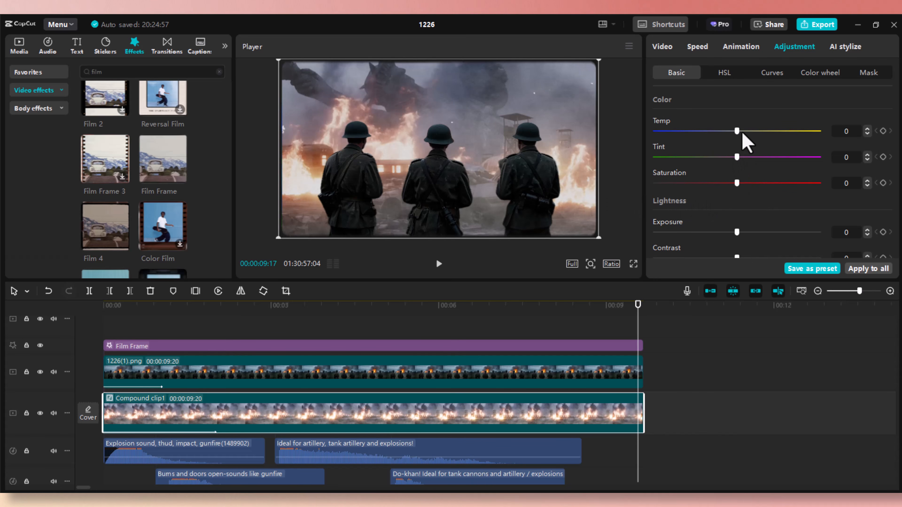
{"action": "left_click_drag", "start_coordinate": [745, 132], "coordinate": [754, 133]}
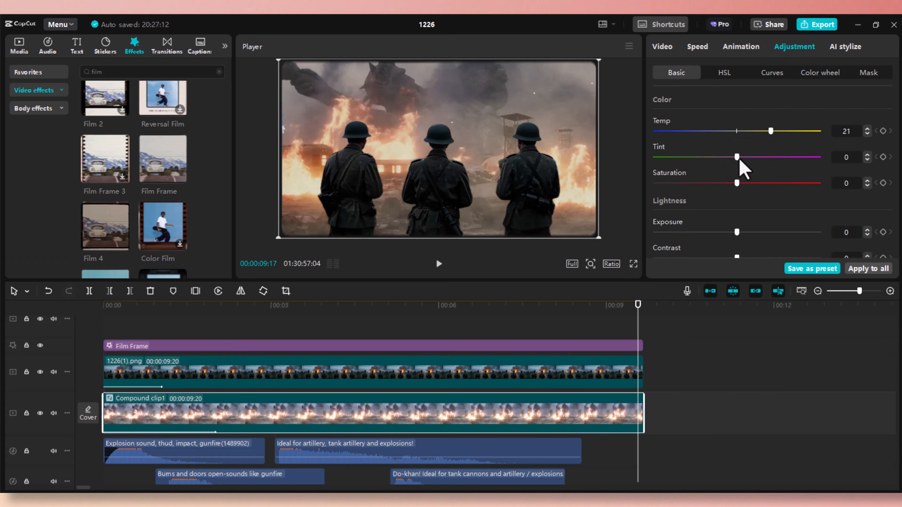
{"action": "left_click_drag", "start_coordinate": [756, 158], "coordinate": [755, 158]}
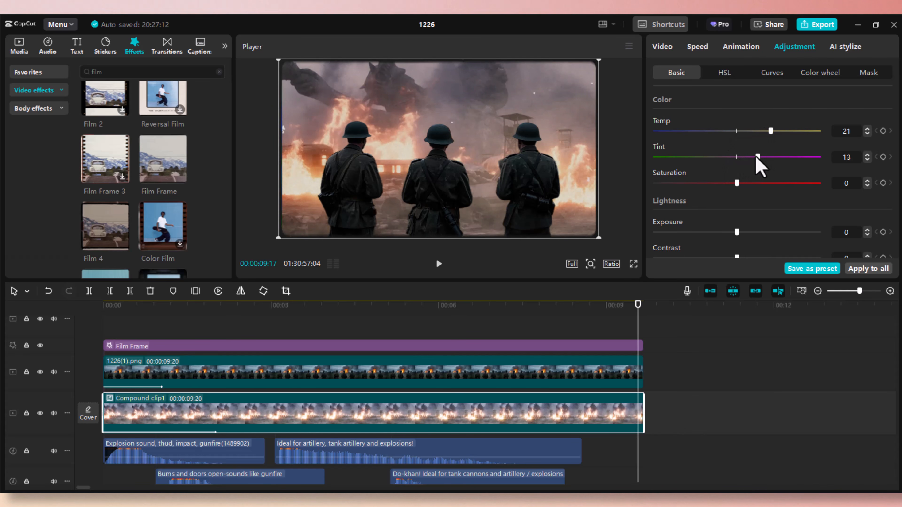
{"action": "left_click", "coordinate": [338, 316]}
{"action": "left_click_drag", "start_coordinate": [325, 318], "coordinate": [343, 304]}
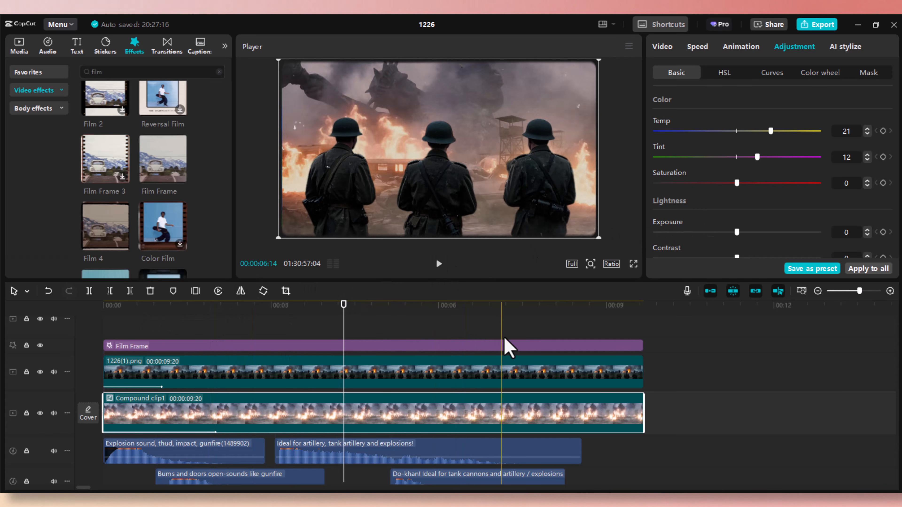
Step: Shift the Film Frame effect past the 3-second mark and set the smoke-and-city compound clip's Exposure to 4 and Shadow to -17
{"action": "left_click_drag", "start_coordinate": [337, 348], "coordinate": [522, 355]}
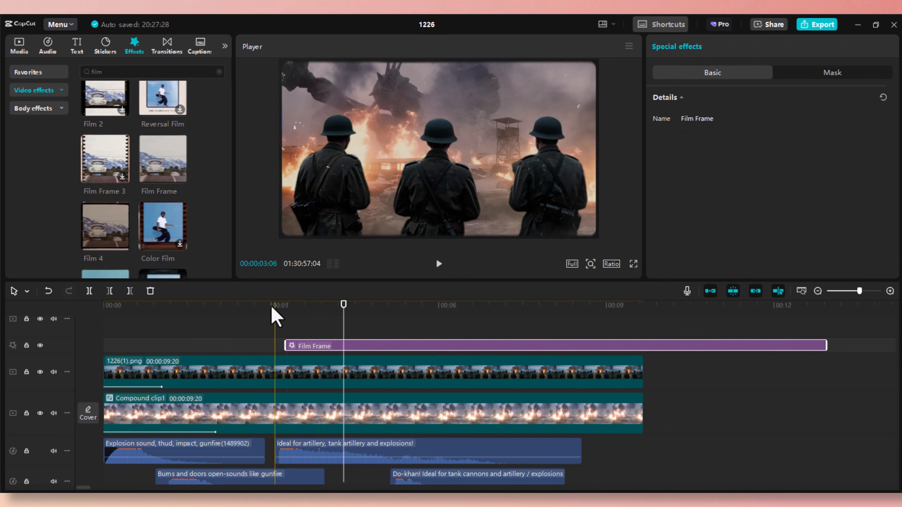
{"action": "left_click_drag", "start_coordinate": [270, 306], "coordinate": [229, 328]}
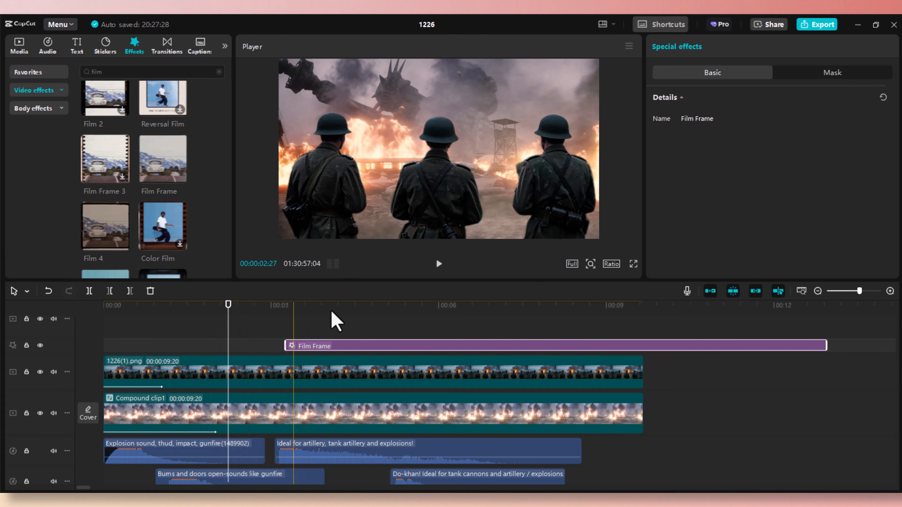
{"action": "left_click", "coordinate": [258, 408]}
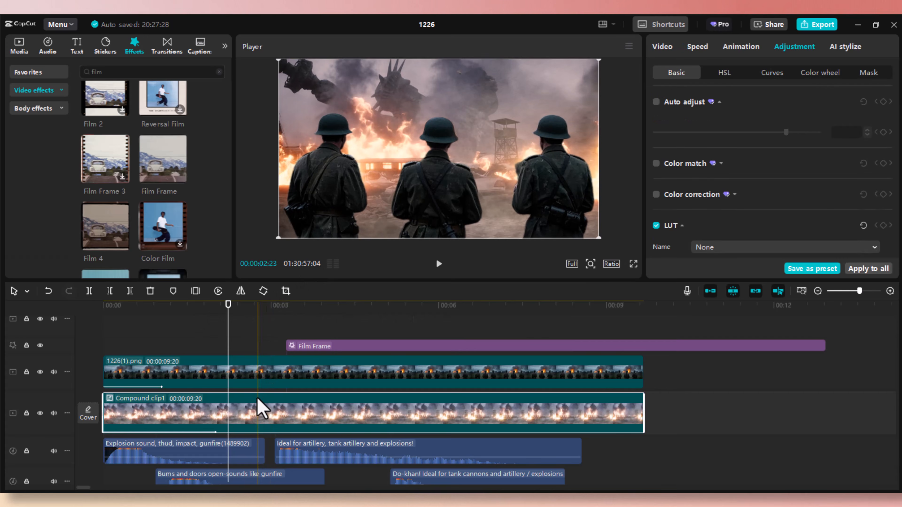
{"action": "scroll", "coordinate": [745, 180], "scroll_direction": "down", "scroll_amount": 8}
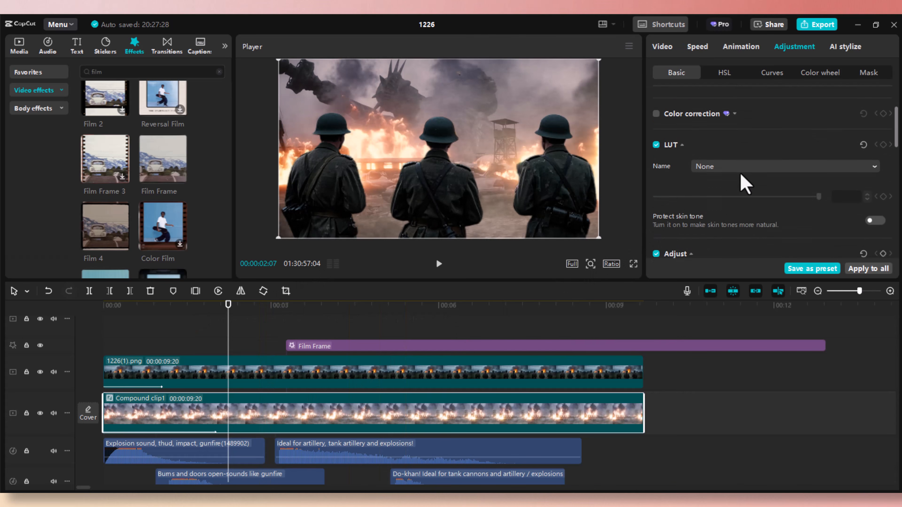
{"action": "scroll", "coordinate": [746, 174], "scroll_direction": "up", "scroll_amount": 5}
{"action": "scroll", "coordinate": [745, 176], "scroll_direction": "down", "scroll_amount": 6}
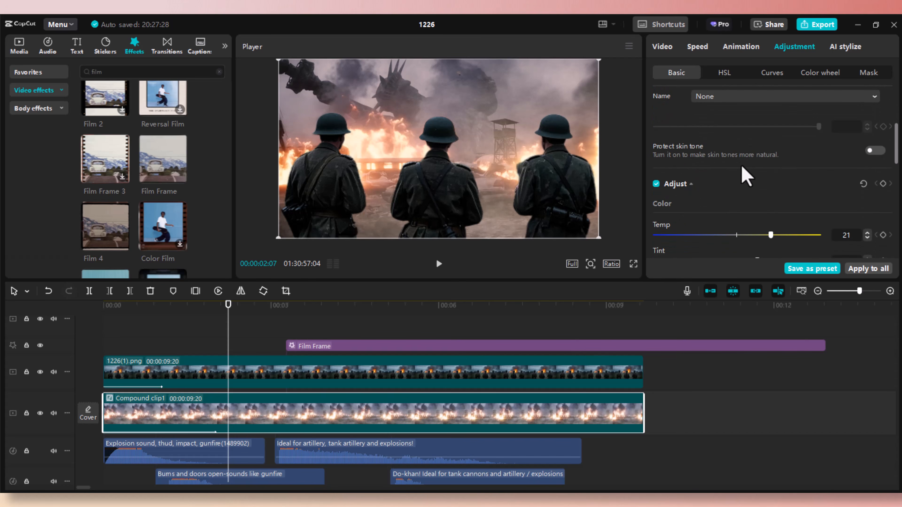
{"action": "scroll", "coordinate": [745, 179], "scroll_direction": "down", "scroll_amount": 1}
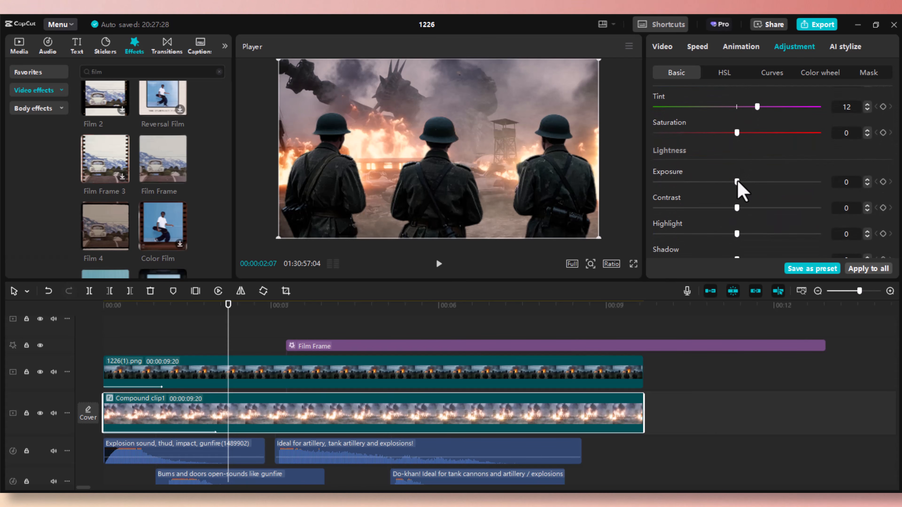
{"action": "left_click_drag", "start_coordinate": [736, 182], "coordinate": [744, 180]}
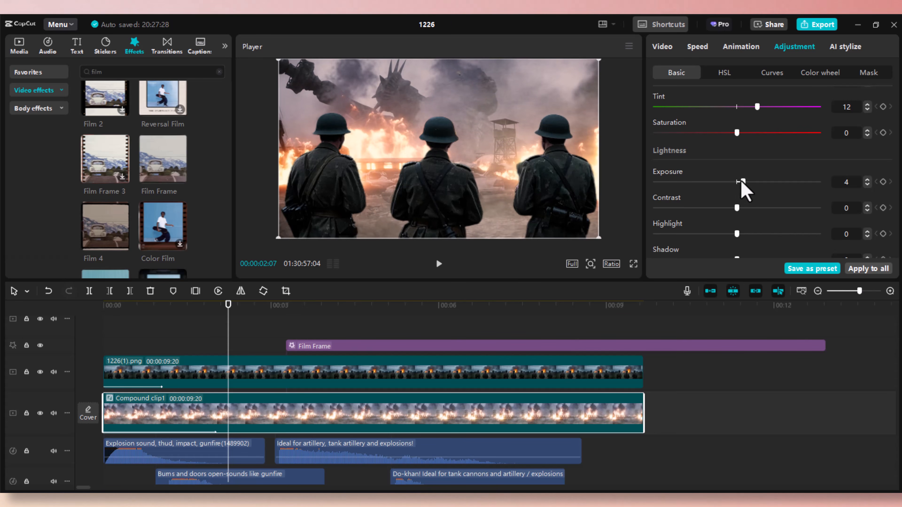
{"action": "scroll", "coordinate": [755, 235], "scroll_direction": "down", "scroll_amount": 2}
{"action": "left_click_drag", "start_coordinate": [737, 221], "coordinate": [708, 229]}
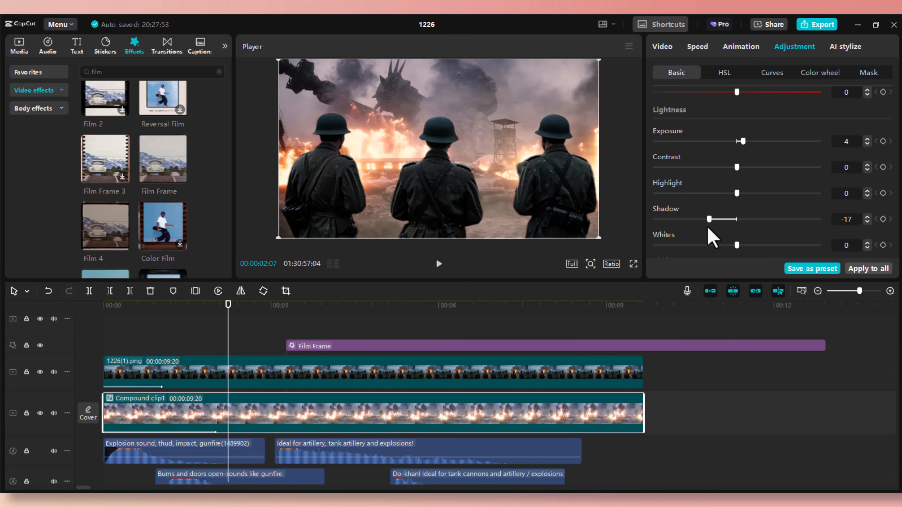
Step: Move the Film Frame effect back to the start of the timeline and preview from the beginning
{"action": "left_click_drag", "start_coordinate": [342, 346], "coordinate": [146, 379]}
{"action": "mouse_move", "coordinate": [133, 309]}
{"action": "left_mouse_down"}
{"action": "mouse_move", "coordinate": [172, 322]}
{"action": "mouse_move", "coordinate": [360, 329]}
{"action": "mouse_move", "coordinate": [503, 316]}
{"action": "mouse_move", "coordinate": [144, 316]}
{"action": "left_mouse_up"}
{"action": "left_click_drag", "start_coordinate": [90, 336], "coordinate": [88, 336]}
{"action": "key", "text": "space"}
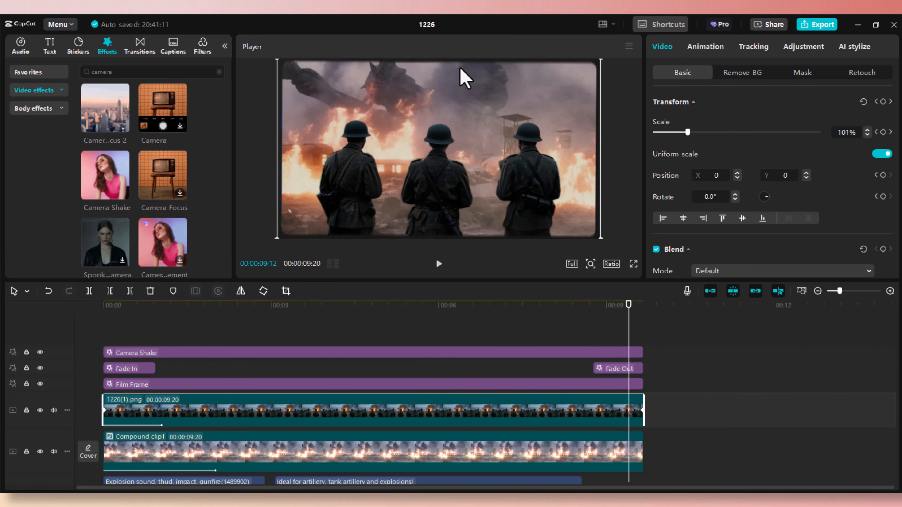
Step: Combine all image clips, effects and sound clips on the timeline into one compound clip
{"action": "left_click_drag", "start_coordinate": [664, 336], "coordinate": [81, 469]}
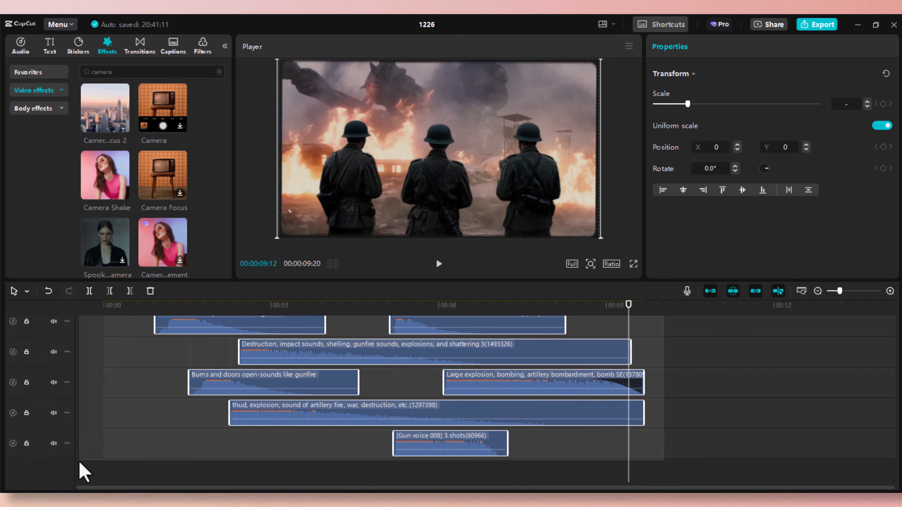
{"action": "right_click", "coordinate": [279, 356]}
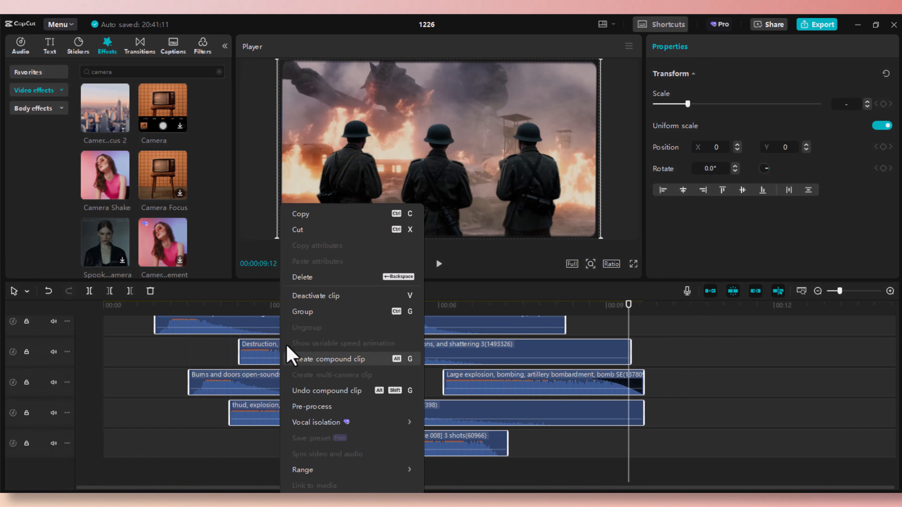
{"action": "left_click", "coordinate": [312, 359]}
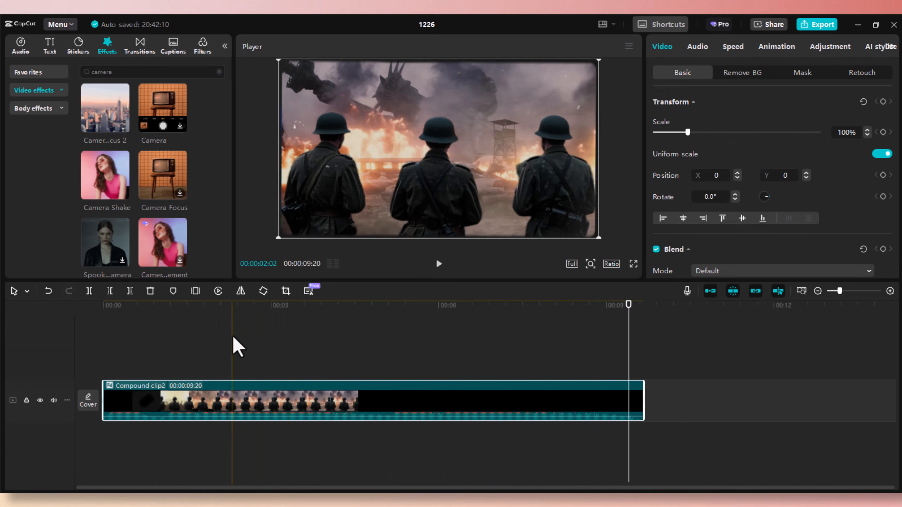
Step: Crop thin strips off the upper and lower edges of the full compound clip with the Free crop ratio for a widescreen look
{"action": "right_click", "coordinate": [267, 389]}
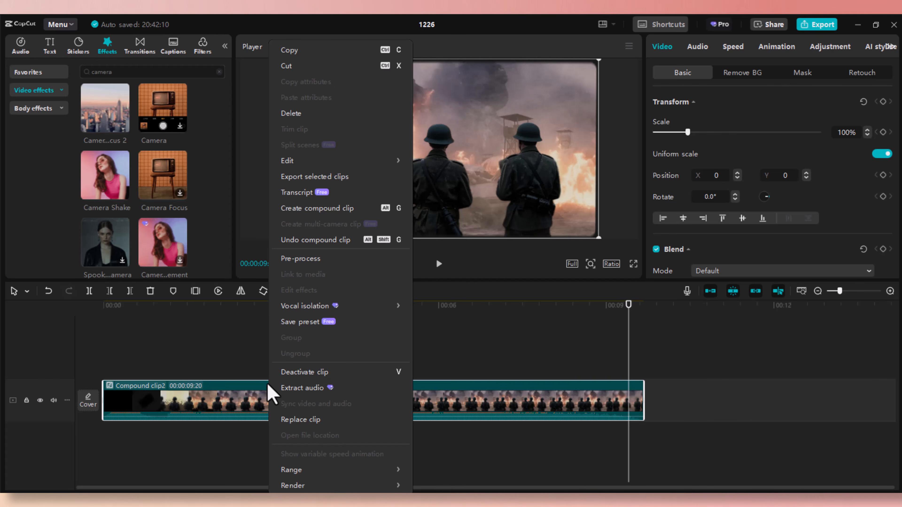
{"action": "mouse_move", "coordinate": [390, 161]}
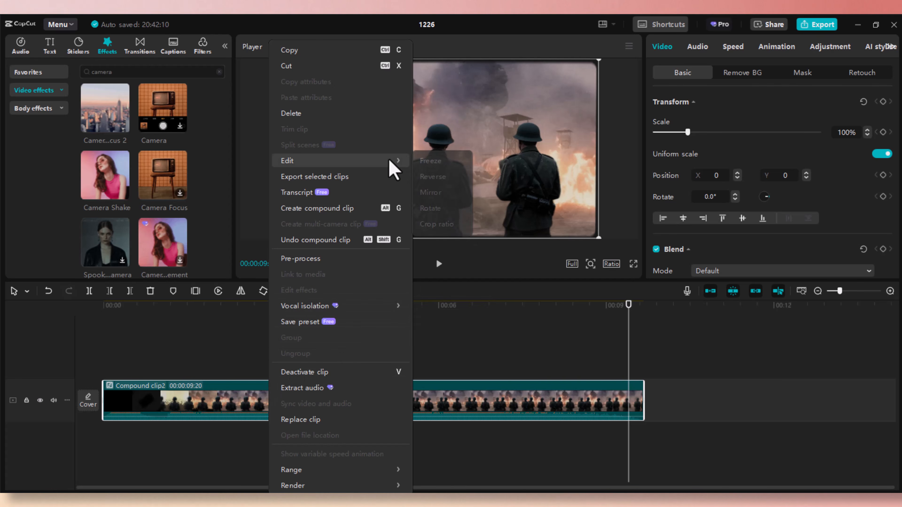
{"action": "left_click", "coordinate": [425, 225]}
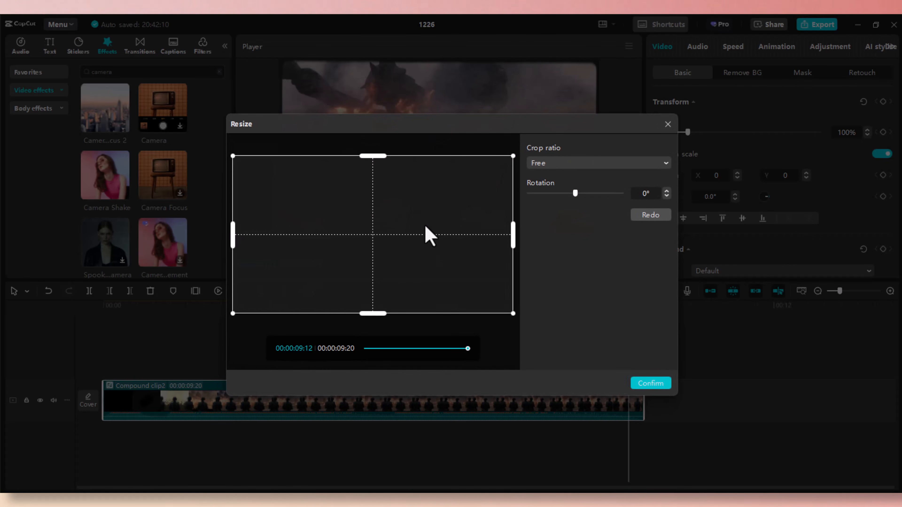
{"action": "left_click_drag", "start_coordinate": [373, 157], "coordinate": [375, 170]}
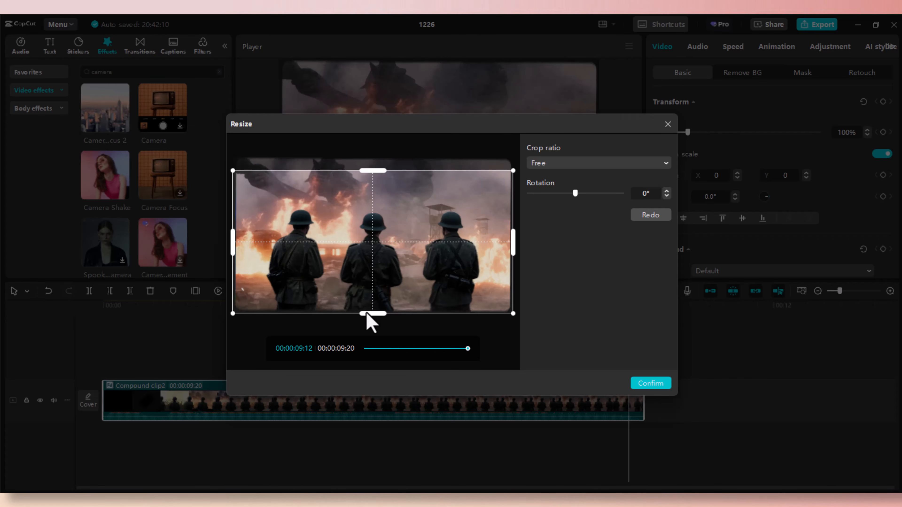
{"action": "left_click_drag", "start_coordinate": [371, 313], "coordinate": [376, 304]}
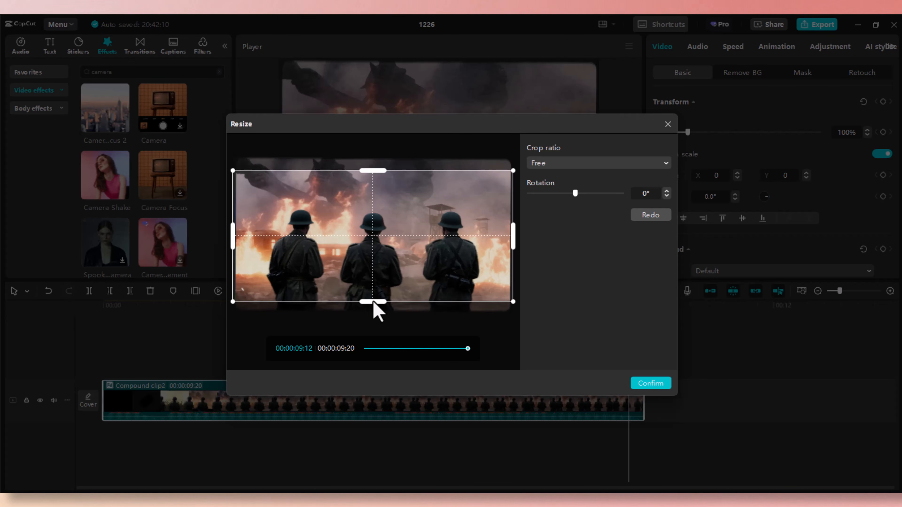
{"action": "left_click", "coordinate": [652, 384]}
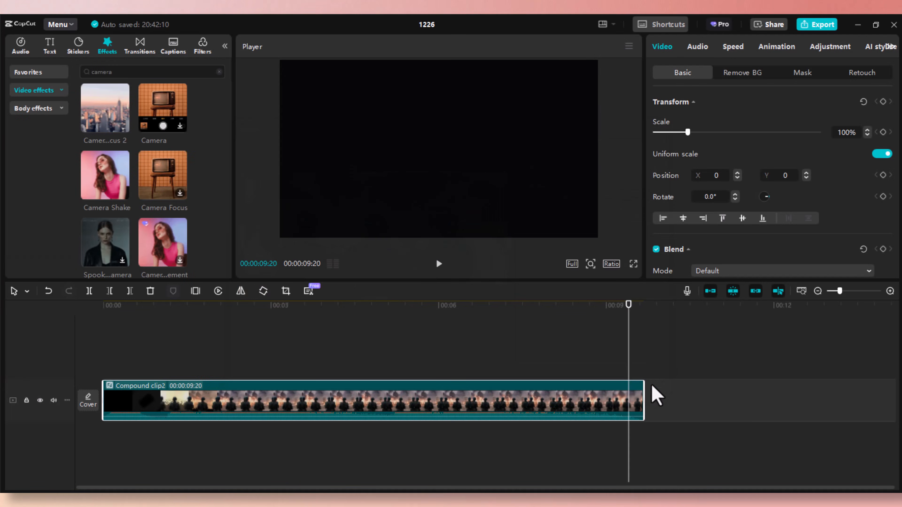
Step: Check the cropped widescreen framing at several points along the timeline, including the beginning
{"action": "left_click", "coordinate": [409, 312]}
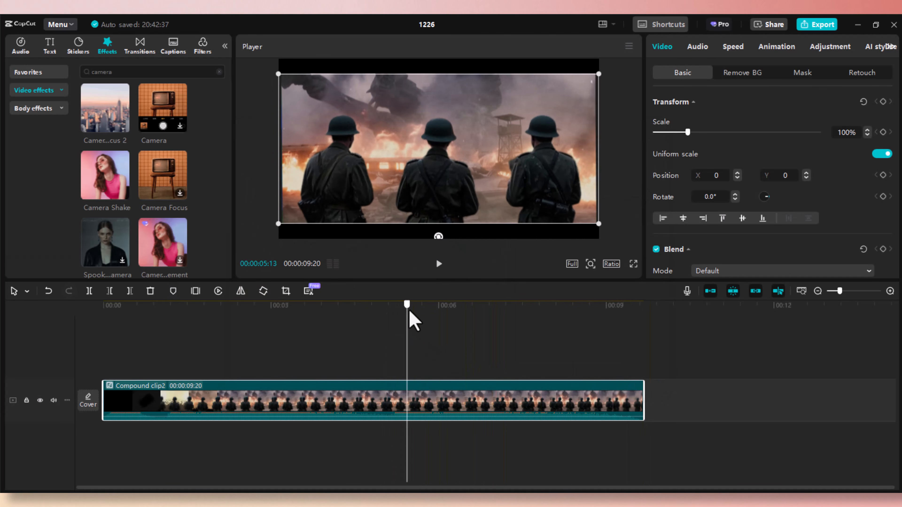
{"action": "left_click", "coordinate": [422, 338]}
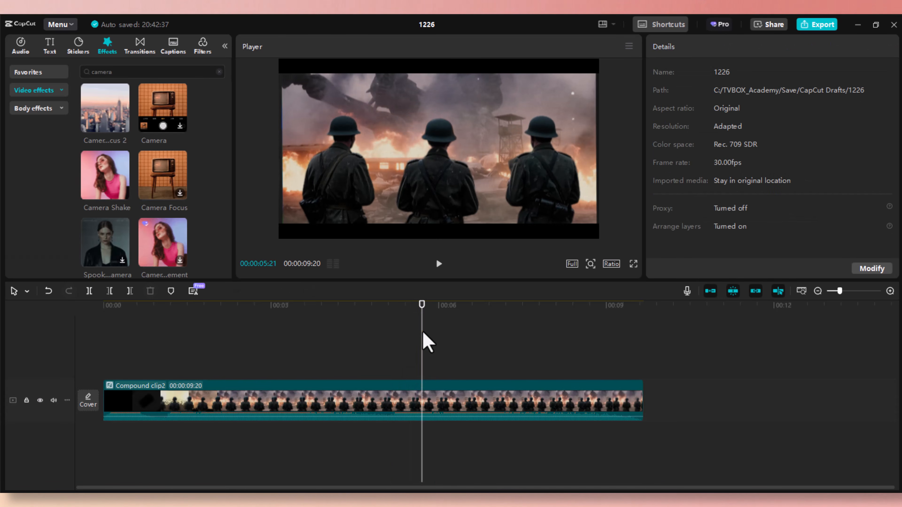
{"action": "left_click_drag", "start_coordinate": [251, 319], "coordinate": [87, 373]}
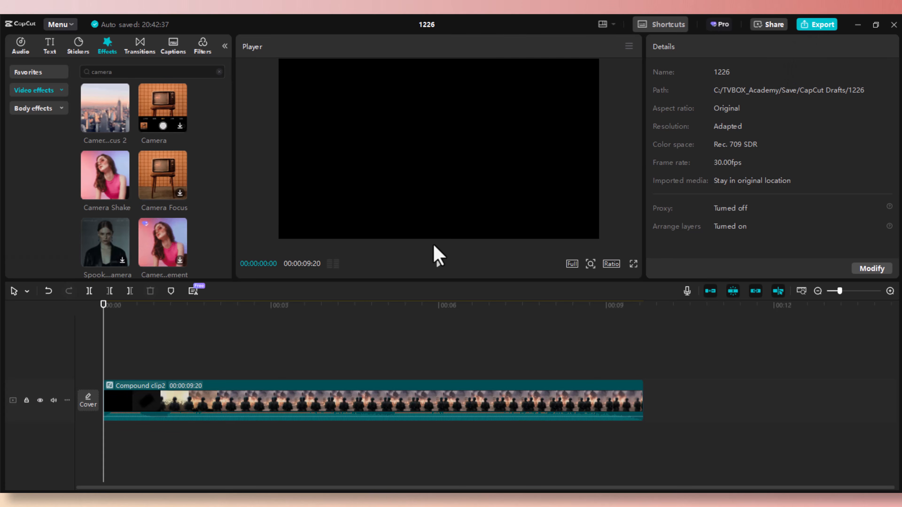
{"action": "left_click", "coordinate": [321, 305]}
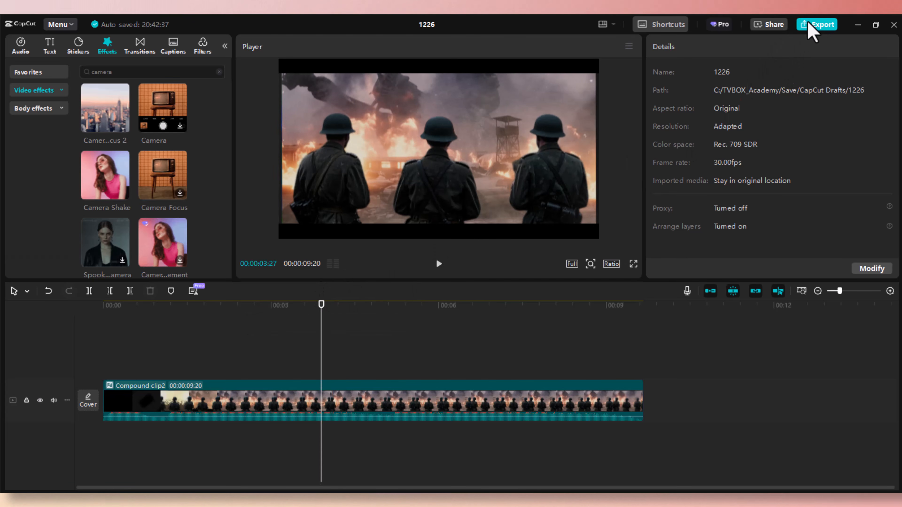
Step: Export the video as WAR at 1080P with Recommended bit rate, H.264 codec, mp4 format and 30fps
{"action": "left_click", "coordinate": [811, 25]}
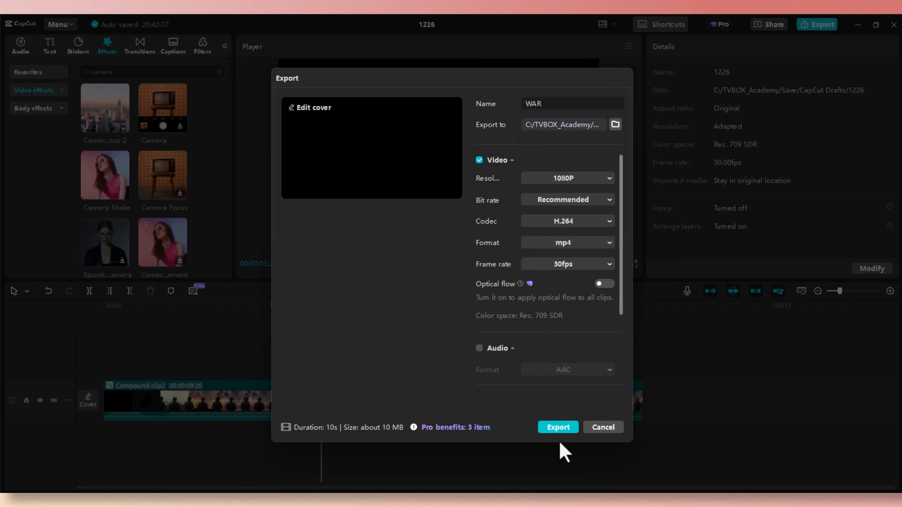
{"action": "left_click", "coordinate": [563, 427]}
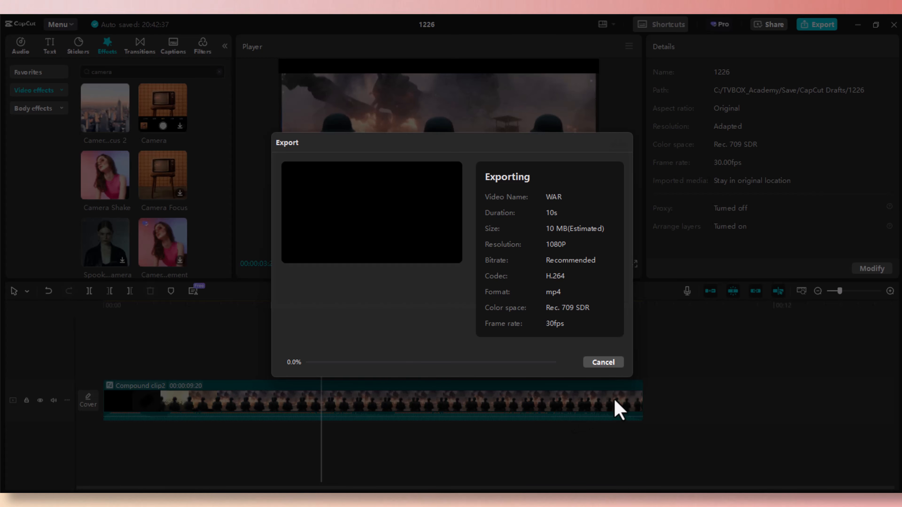